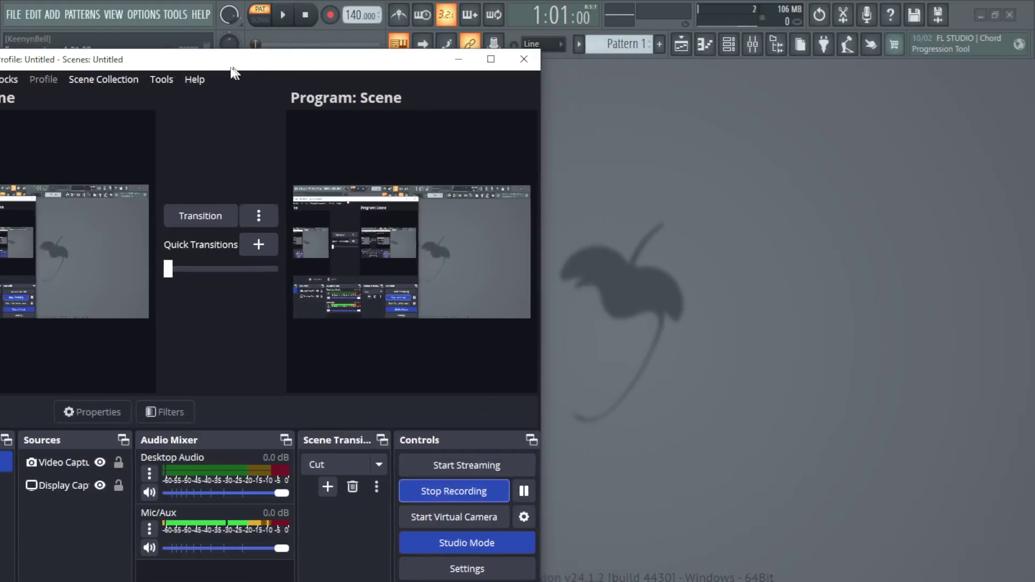
# - Minimize the OBS Studio window so FL Studio's empty project shows
pyautogui.click(386, 65)
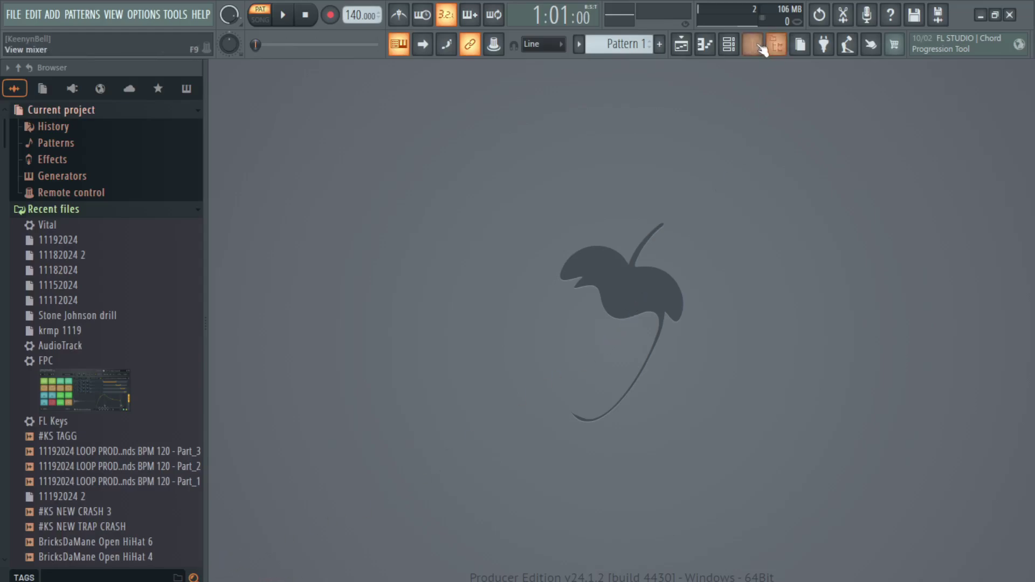
# - Add an FL Keys channel in the Channel rack and open it in the piano roll
pyautogui.click(730, 46)
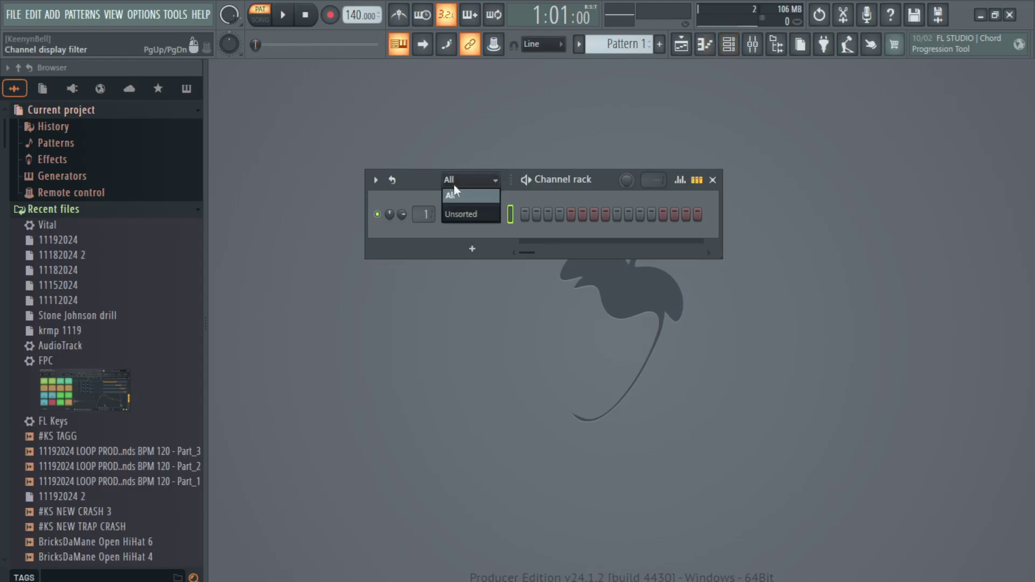
pyautogui.click(459, 193)
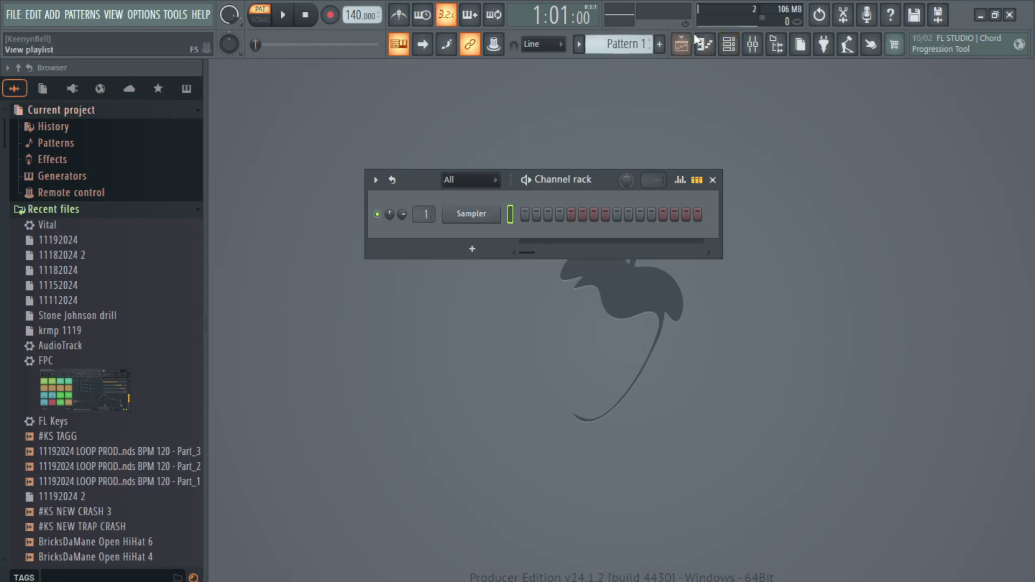
pyautogui.click(460, 252)
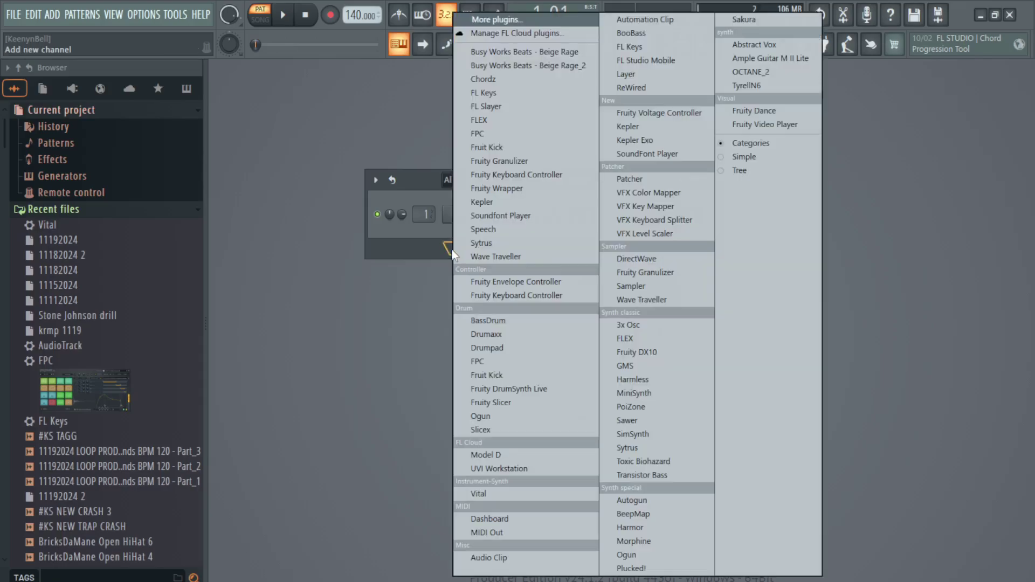
pyautogui.click(494, 94)
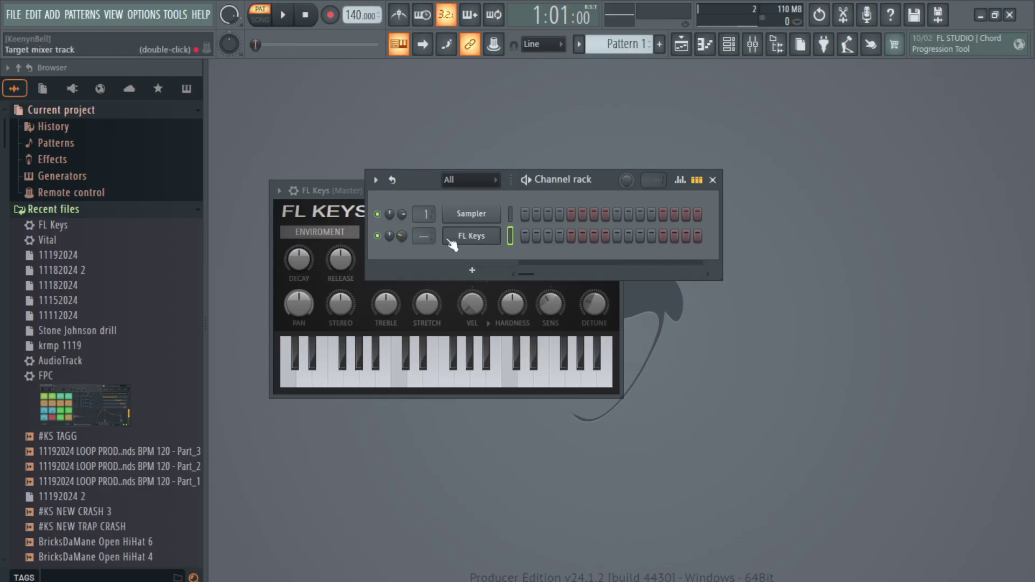
pyautogui.rightClick(501, 241)
pyautogui.click(518, 233)
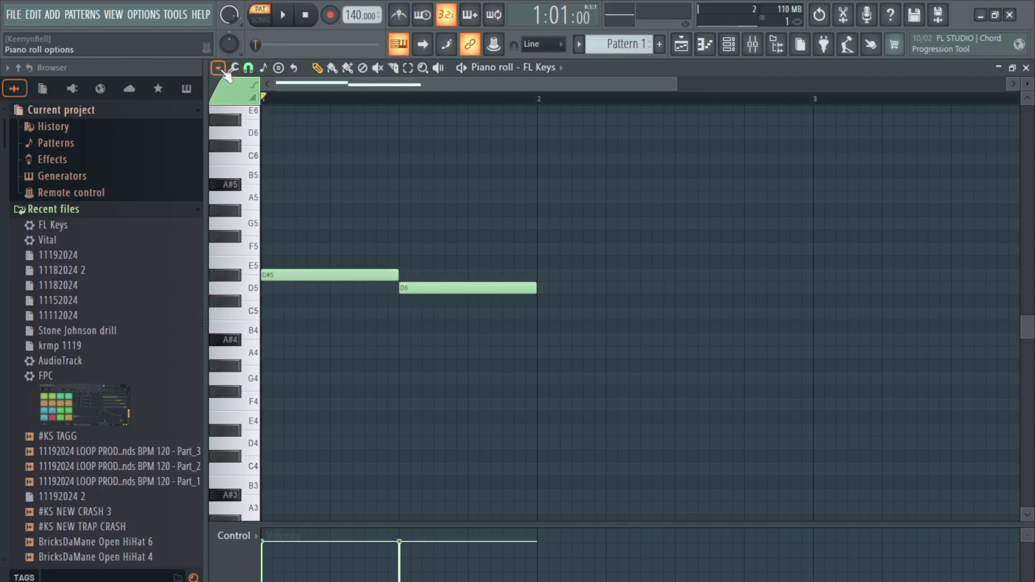
# - Launch Riff machine from the piano roll's Tools menu
pyautogui.click(219, 68)
pyautogui.moveTo(243, 111)
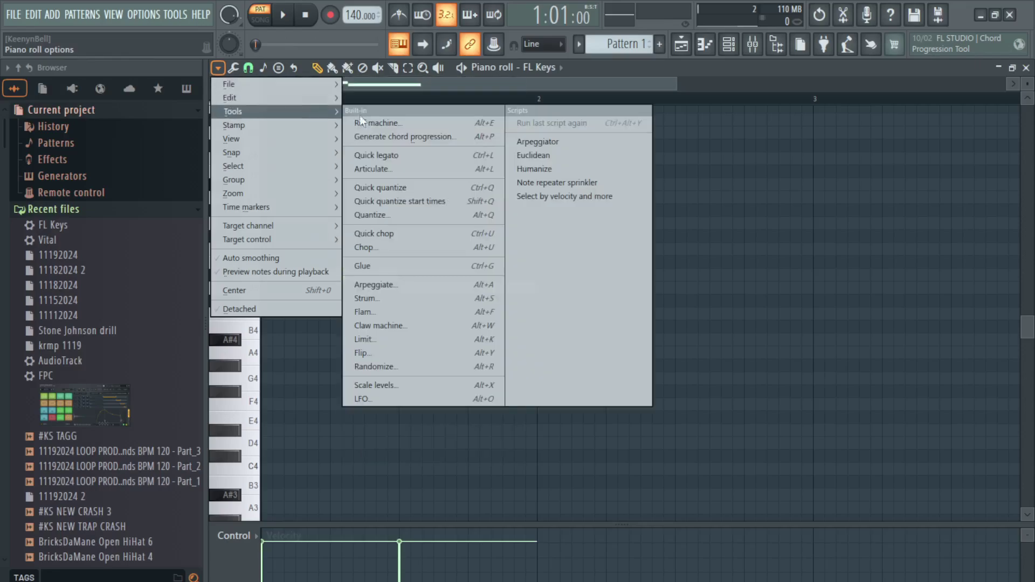
pyautogui.click(381, 123)
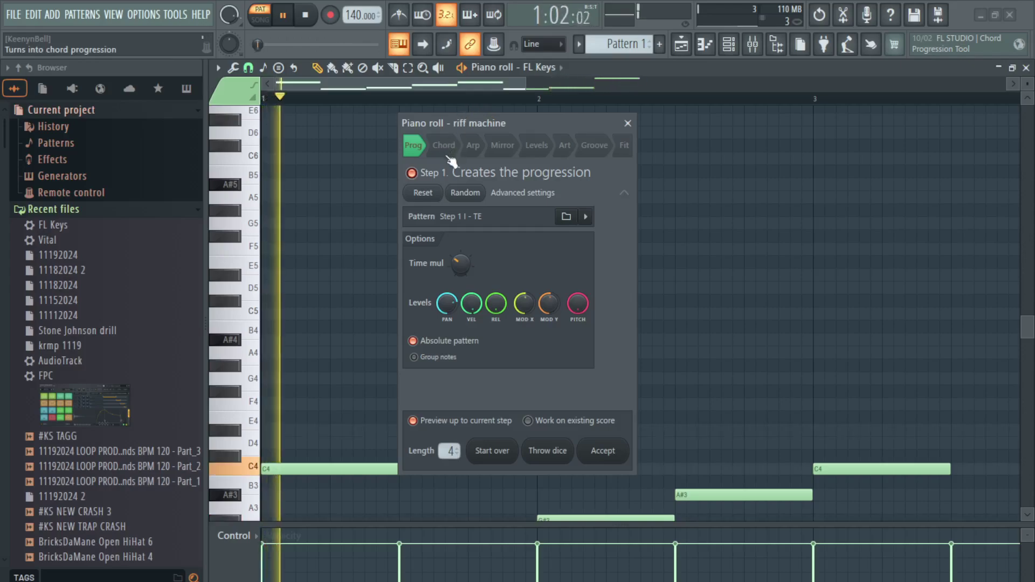
# - Apply chords in Riff machine, try the next chord pattern, then arpeggiate the notes
pyautogui.click(444, 145)
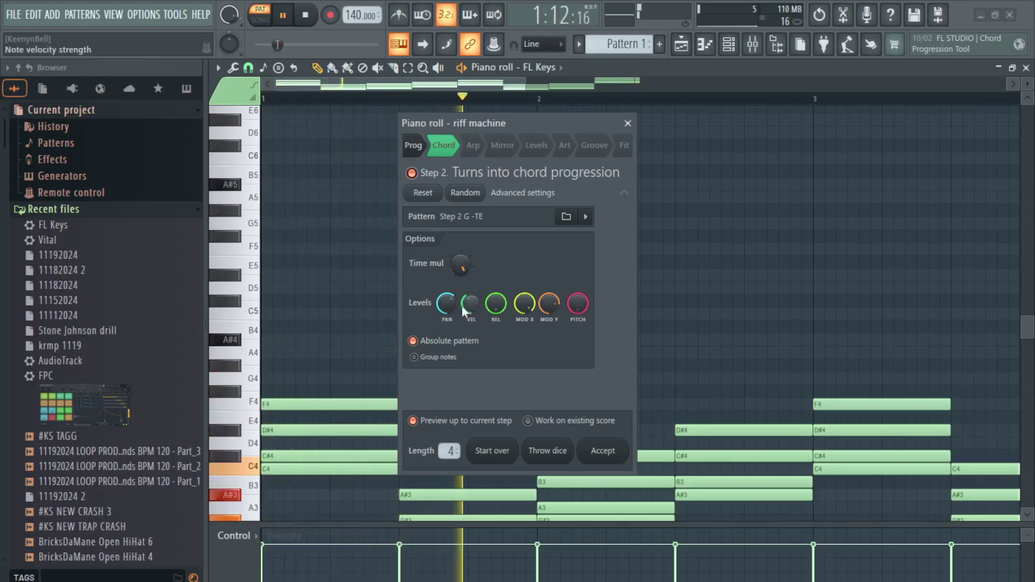
pyautogui.click(464, 193)
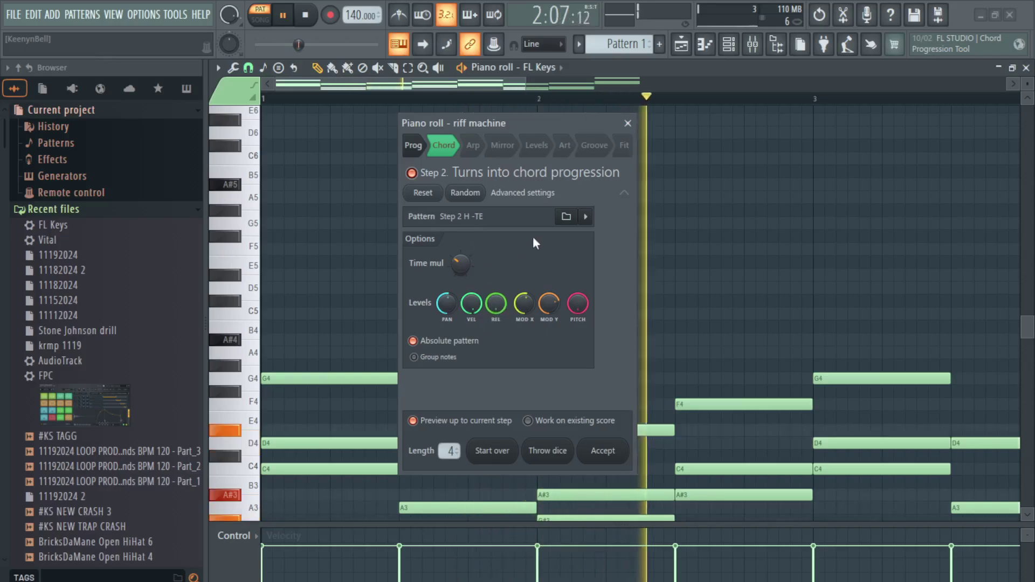
pyautogui.click(473, 146)
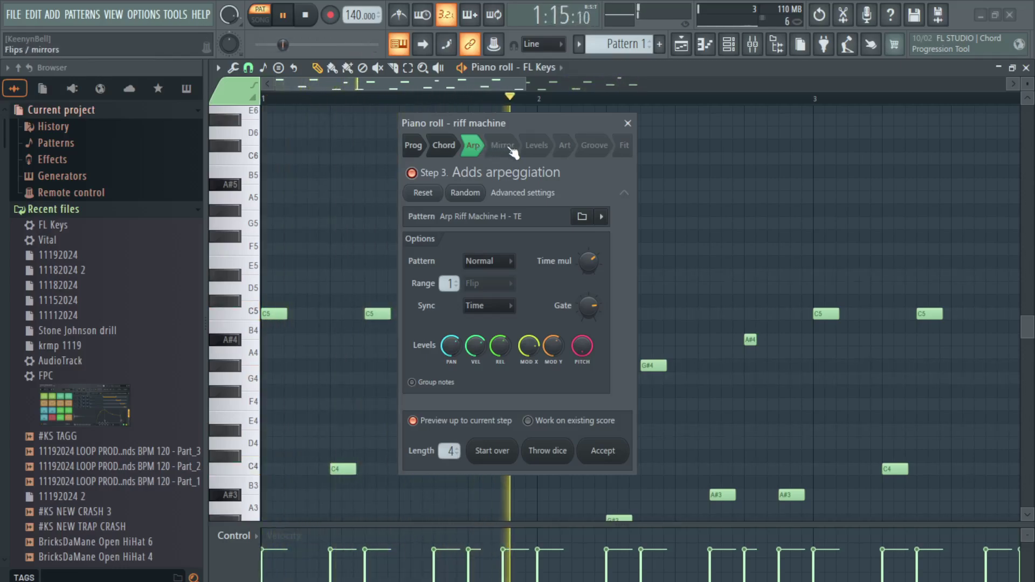
# - Toggle the riff's horizontal flip on and back off, then reach the Levels step
pyautogui.click(503, 145)
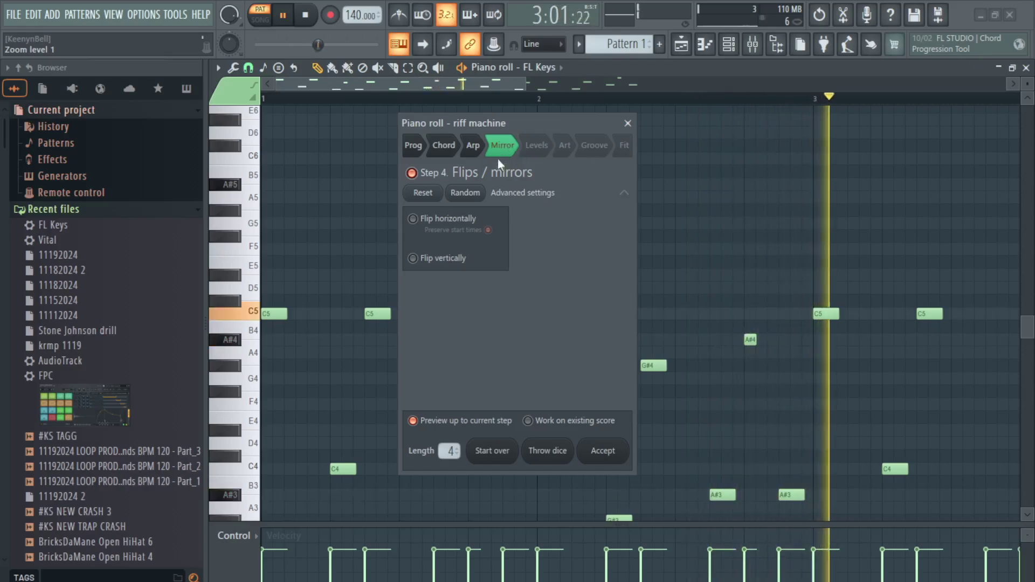
pyautogui.click(414, 219)
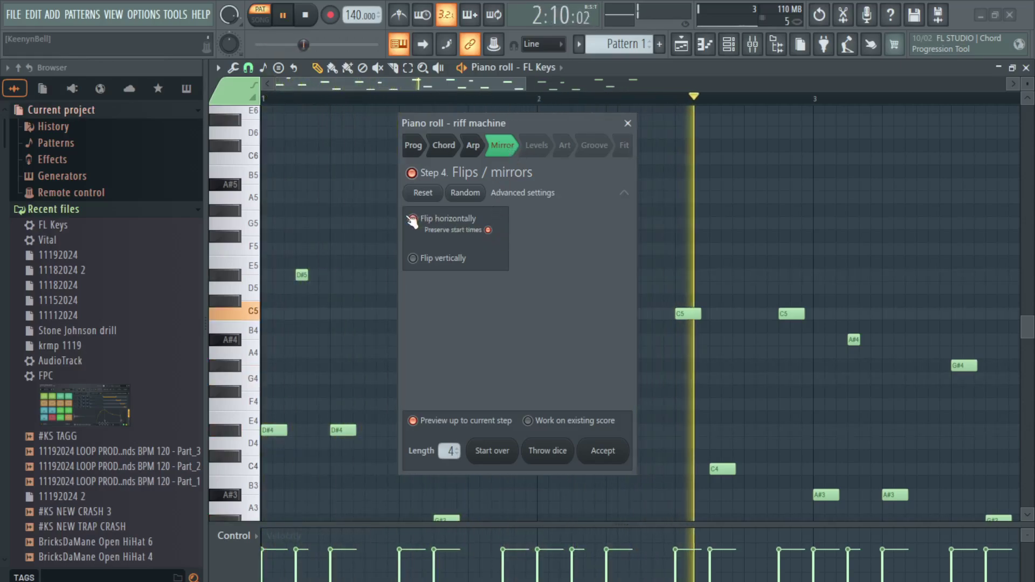
pyautogui.click(413, 218)
pyautogui.click(536, 145)
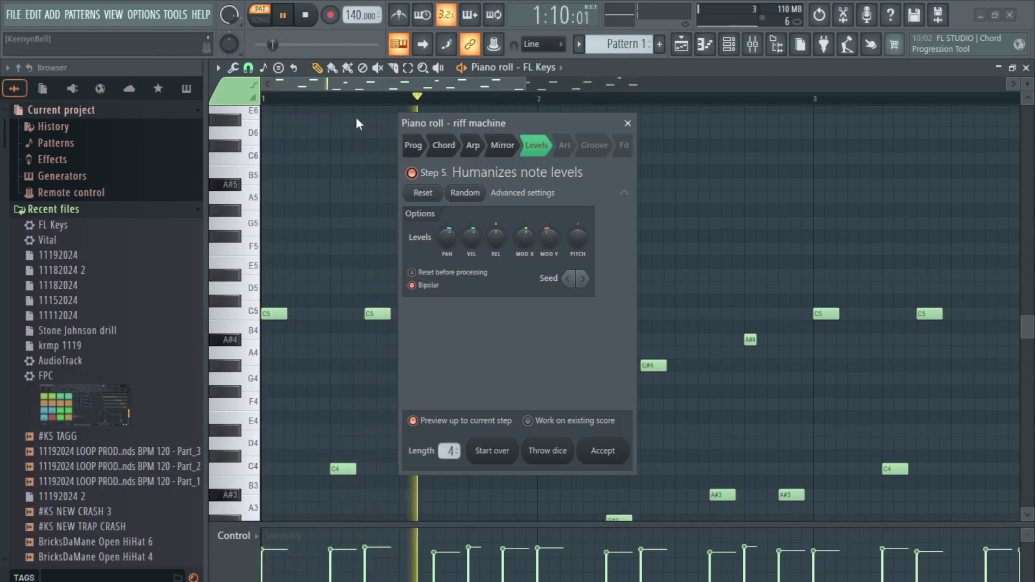
# - Set small note Gap and some length Variation in the Art step, leaving Use lengths off
pyautogui.moveTo(485, 122); pyautogui.dragTo(116, 168)
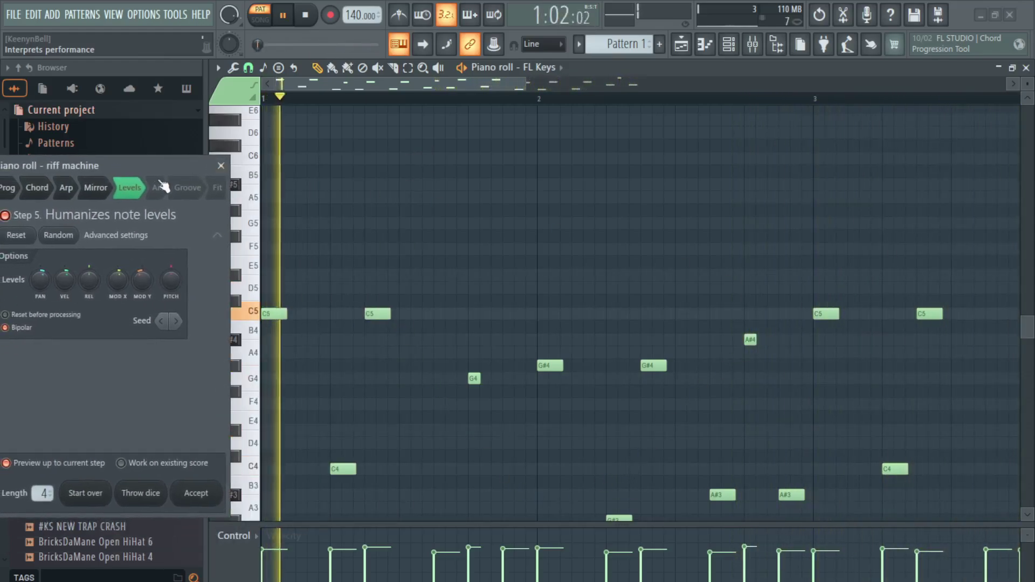
pyautogui.moveTo(169, 201); pyautogui.dragTo(330, 156)
pyautogui.click(319, 143)
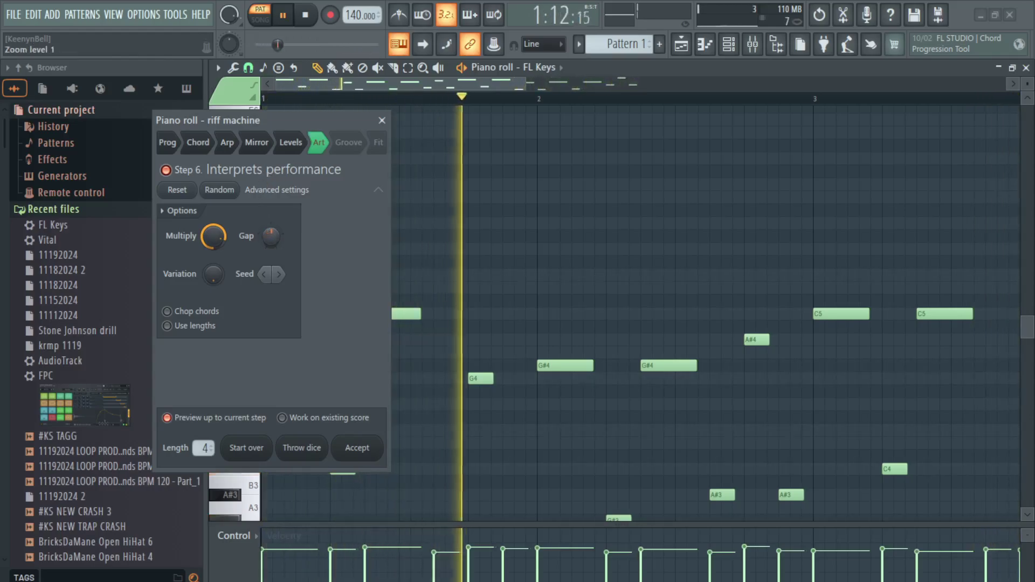
pyautogui.moveTo(271, 237); pyautogui.dragTo(274, 230)
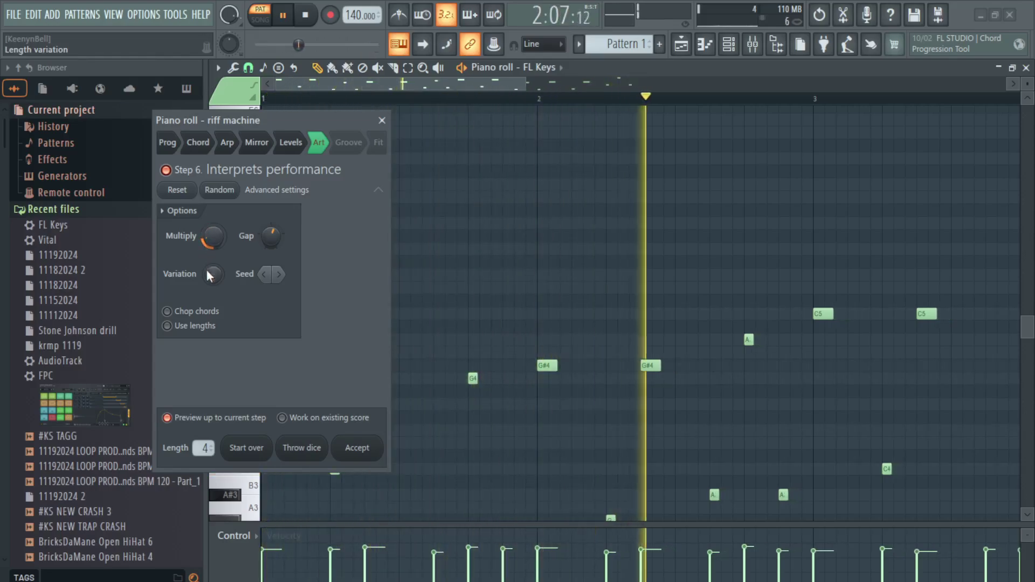
pyautogui.moveTo(209, 273); pyautogui.dragTo(212, 211)
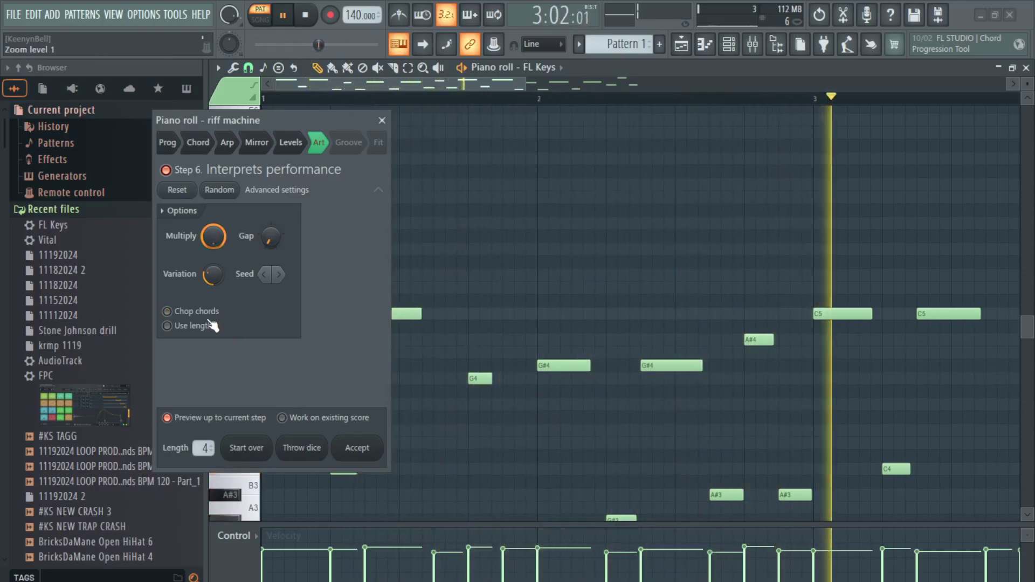
pyautogui.click(212, 325)
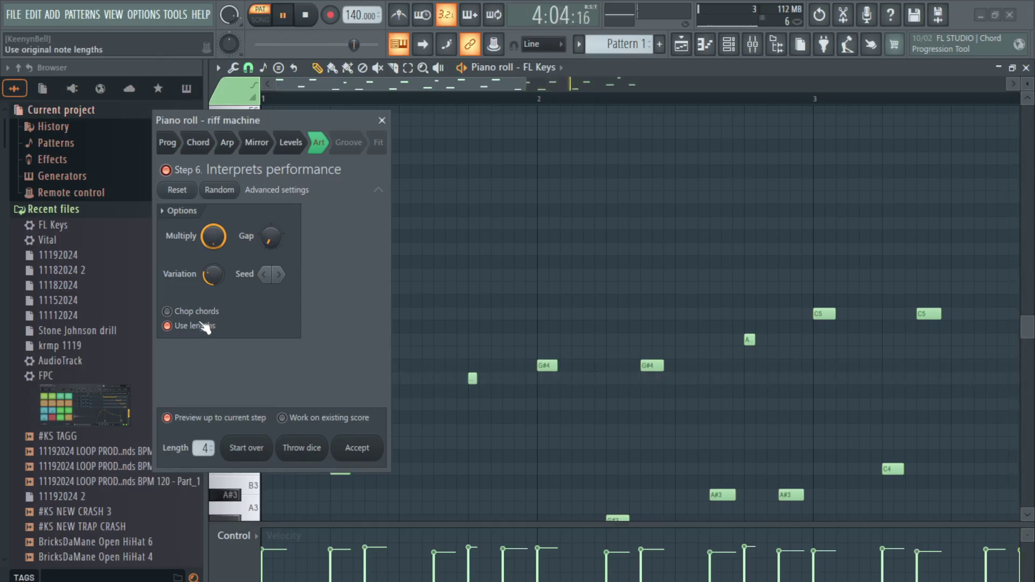
pyautogui.click(194, 325)
pyautogui.click(196, 311)
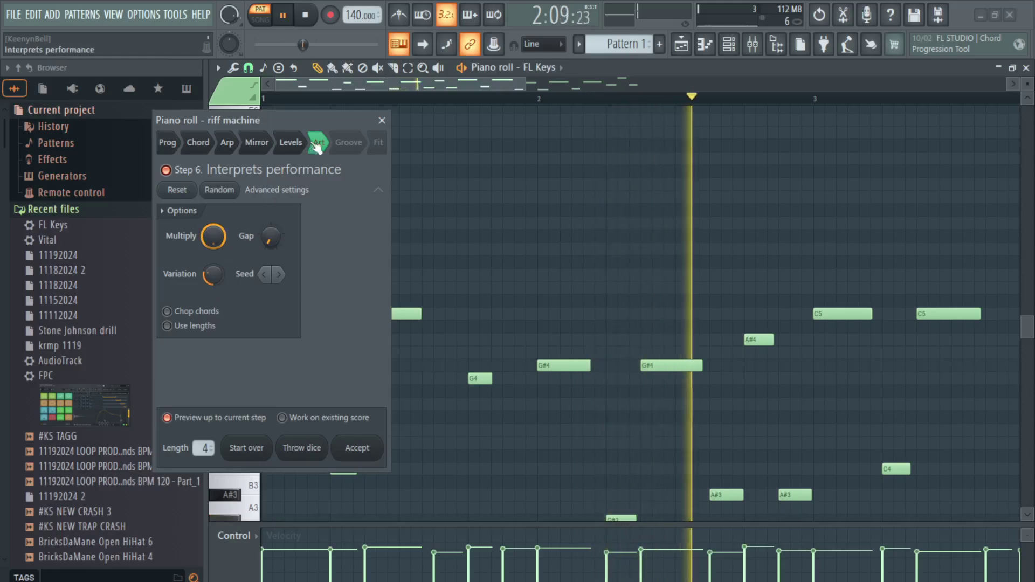
# - Randomize the riff's groove template and set the base key to D
pyautogui.click(348, 143)
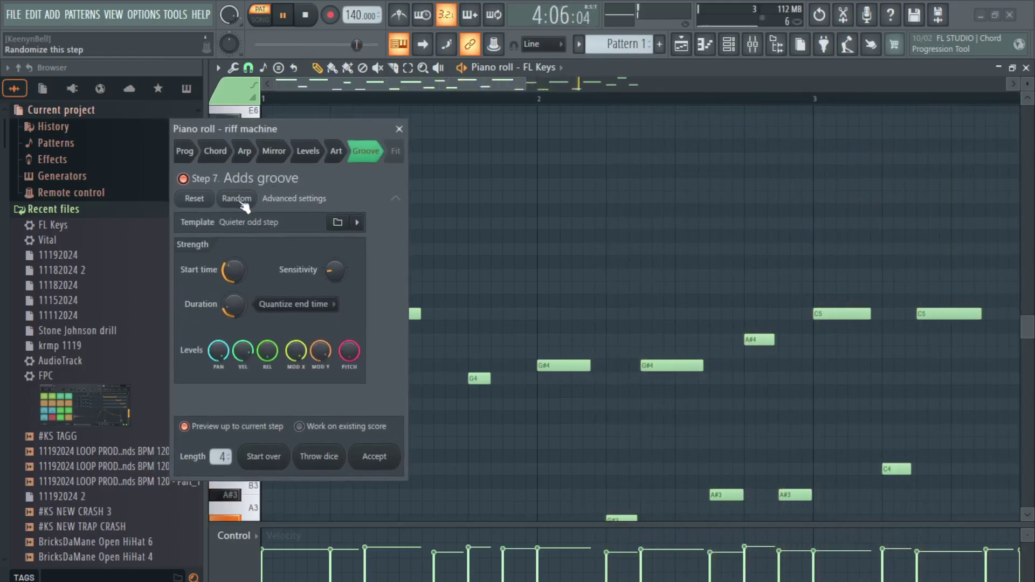
pyautogui.click(236, 198)
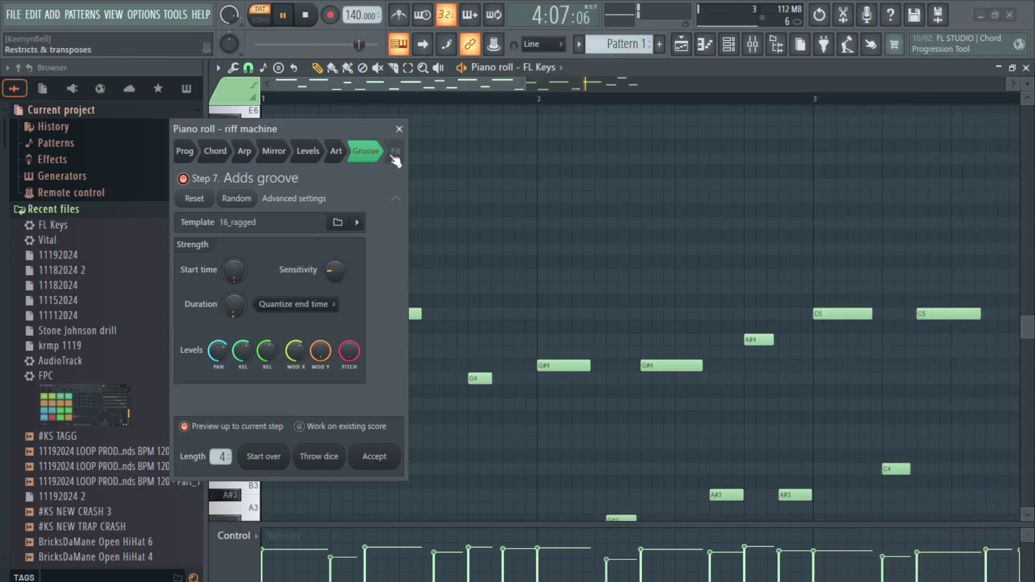
pyautogui.click(395, 150)
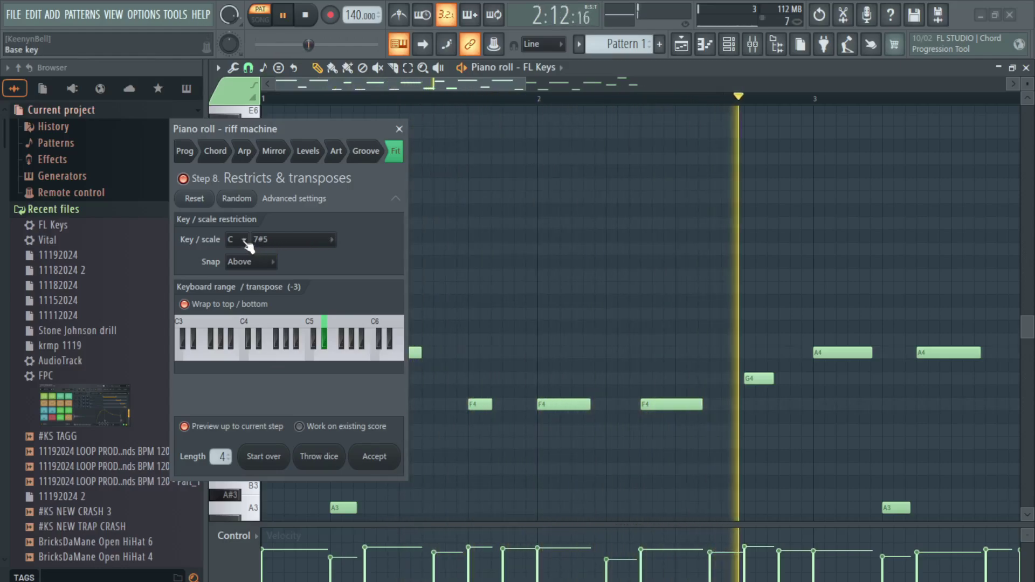
pyautogui.click(234, 239)
pyautogui.click(243, 273)
pyautogui.click(243, 240)
pyautogui.click(234, 283)
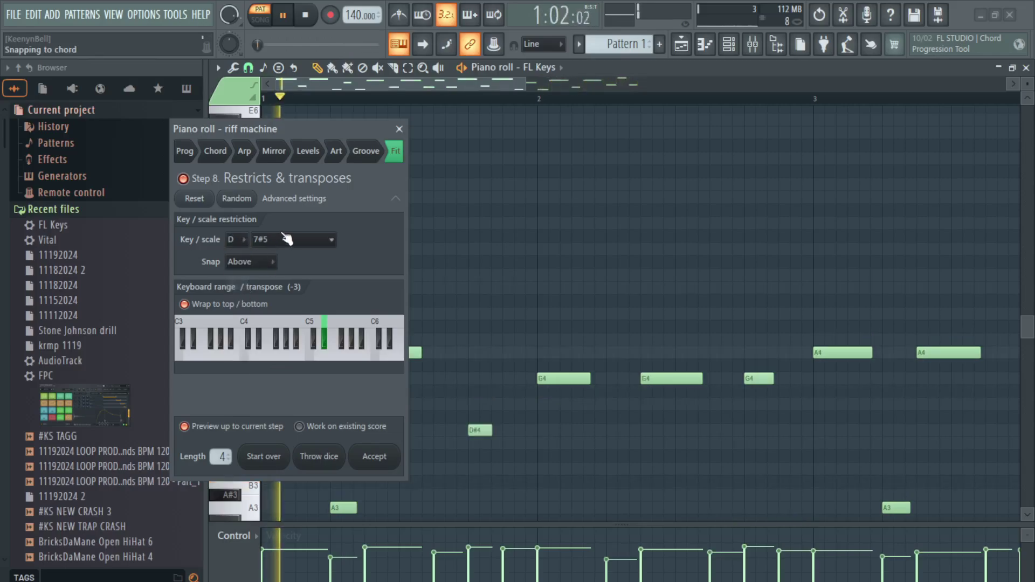
# - Restrict the riff to the D Blues scale and accept it into the piano roll
pyautogui.click(291, 239)
pyautogui.click(302, 291)
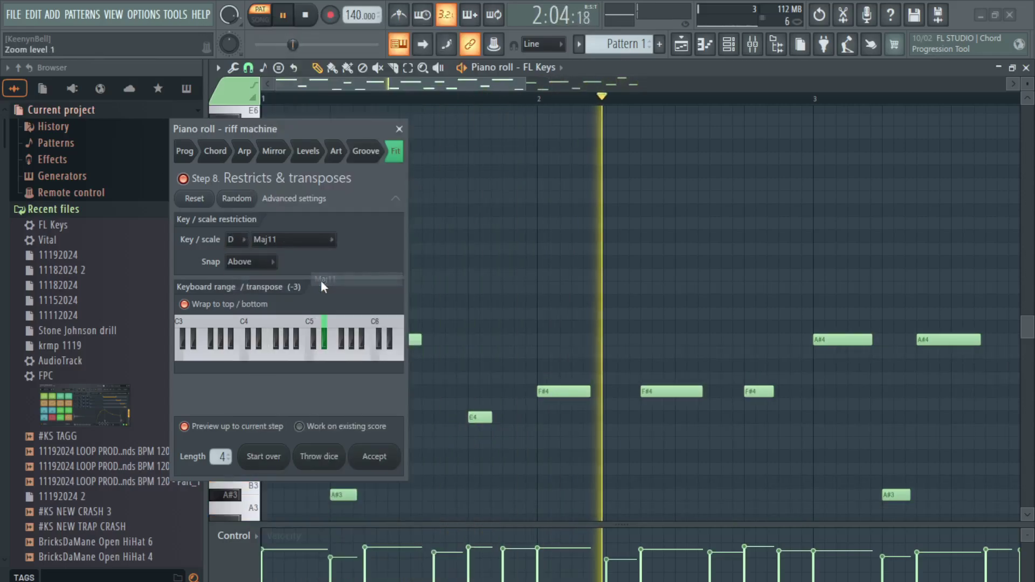
pyautogui.click(291, 239)
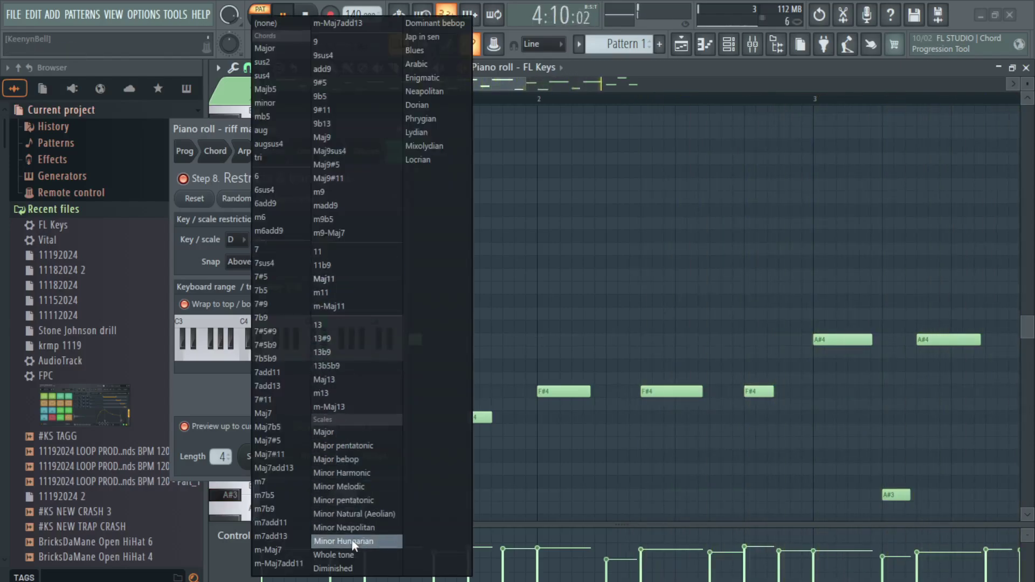
pyautogui.click(356, 514)
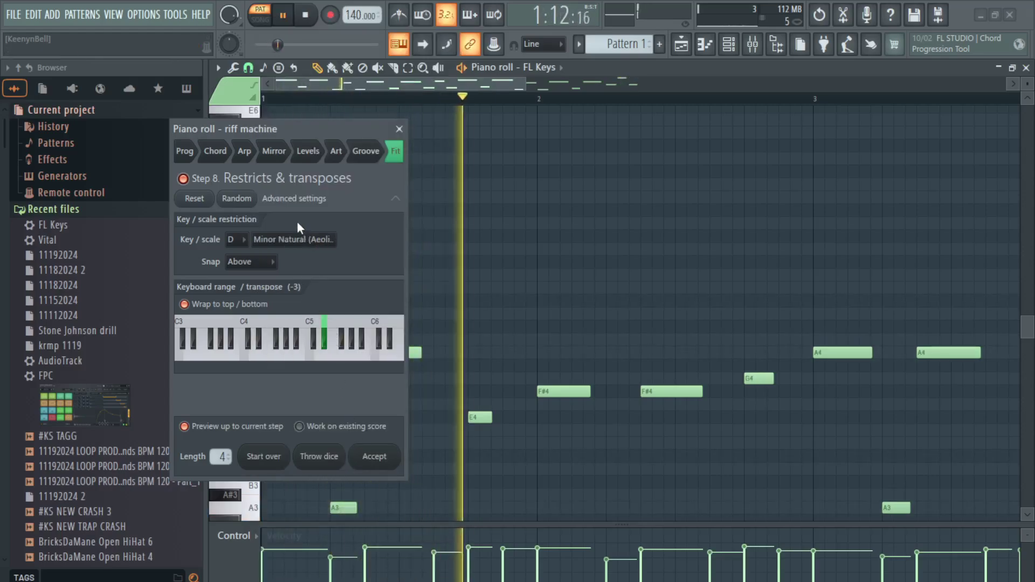
pyautogui.click(291, 240)
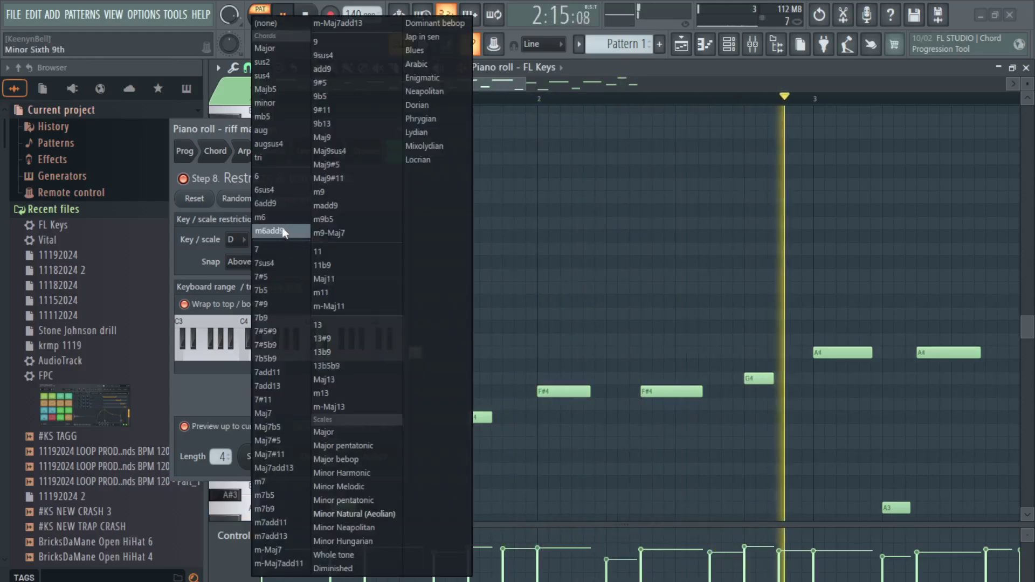
pyautogui.click(414, 51)
pyautogui.click(235, 240)
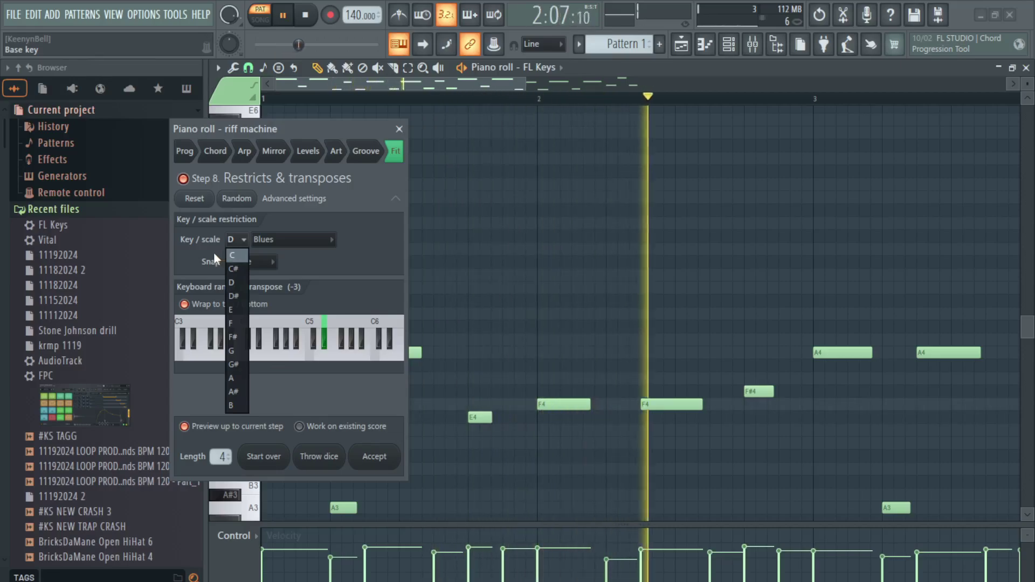
pyautogui.click(212, 251)
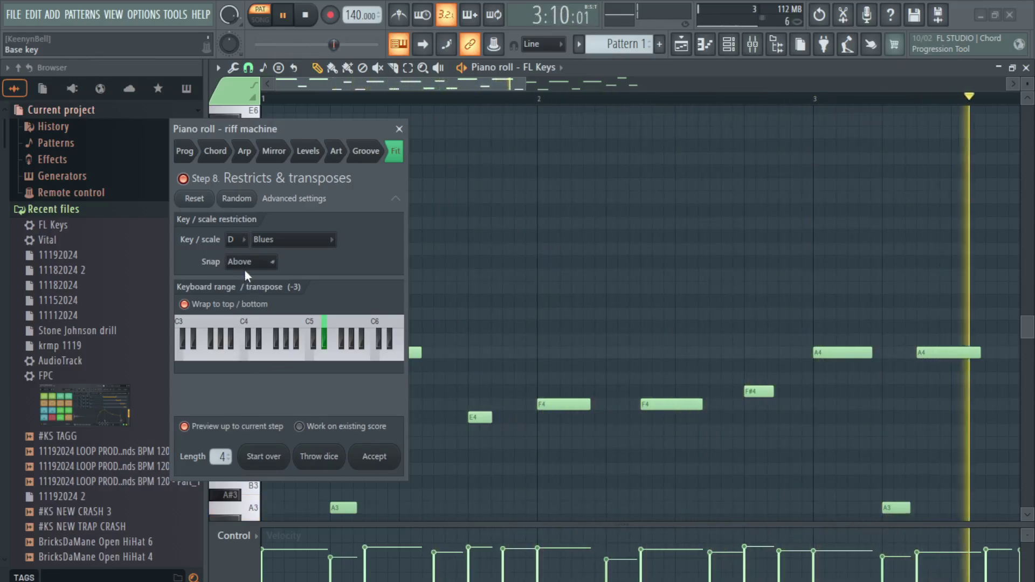
pyautogui.click(375, 456)
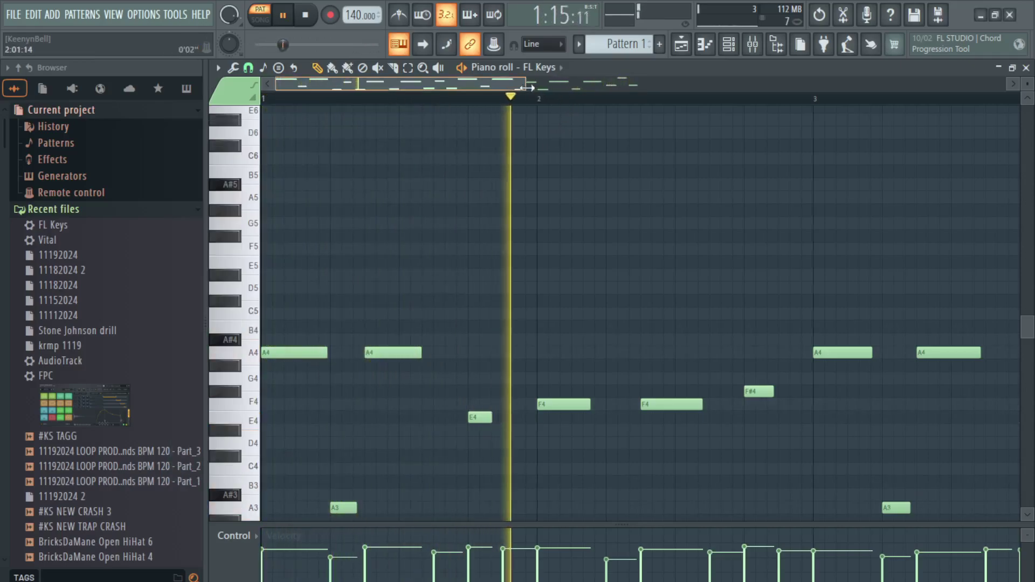
pyautogui.scroll(-3, 532, 93)
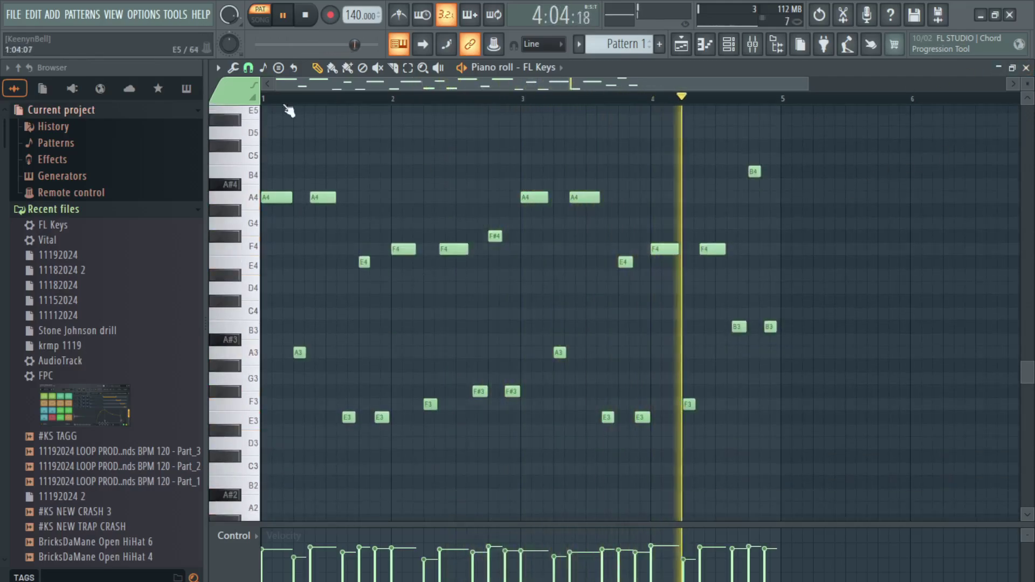
# - Generate and accept the Am, F, Am, Bdim/F chord progression in the piano roll
pyautogui.click(218, 67)
pyautogui.moveTo(233, 111)
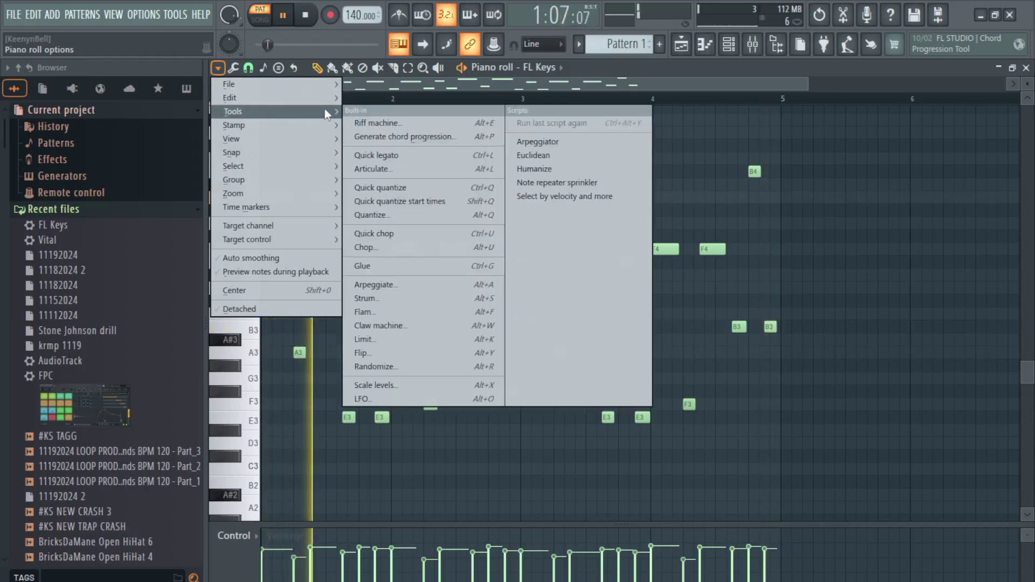
pyautogui.click(369, 137)
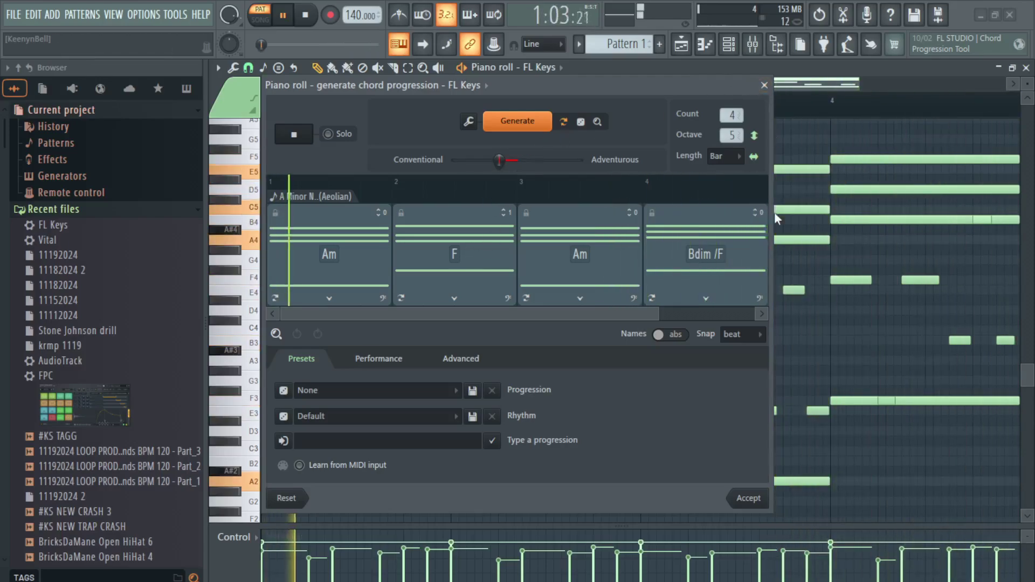
pyautogui.click(747, 497)
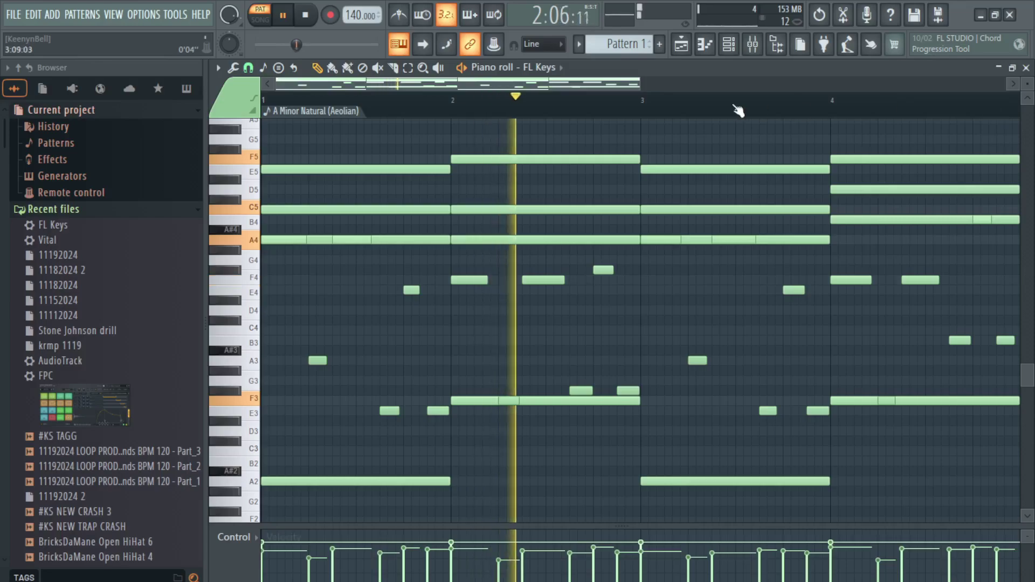
pyautogui.moveTo(641, 86); pyautogui.dragTo(728, 87)
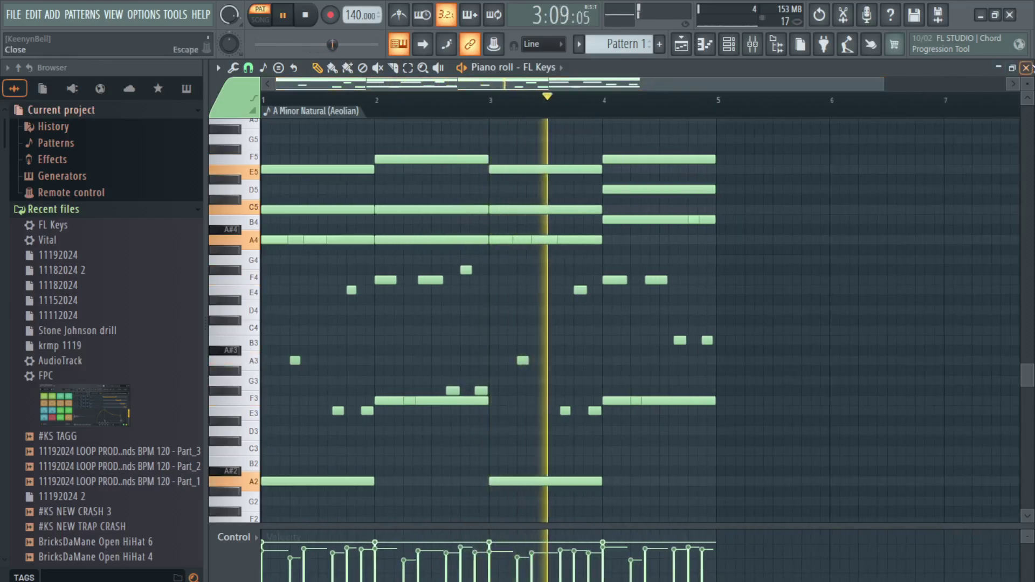
# - Close the piano roll, stop playback, and hide the Channel rack
pyautogui.click(1026, 67)
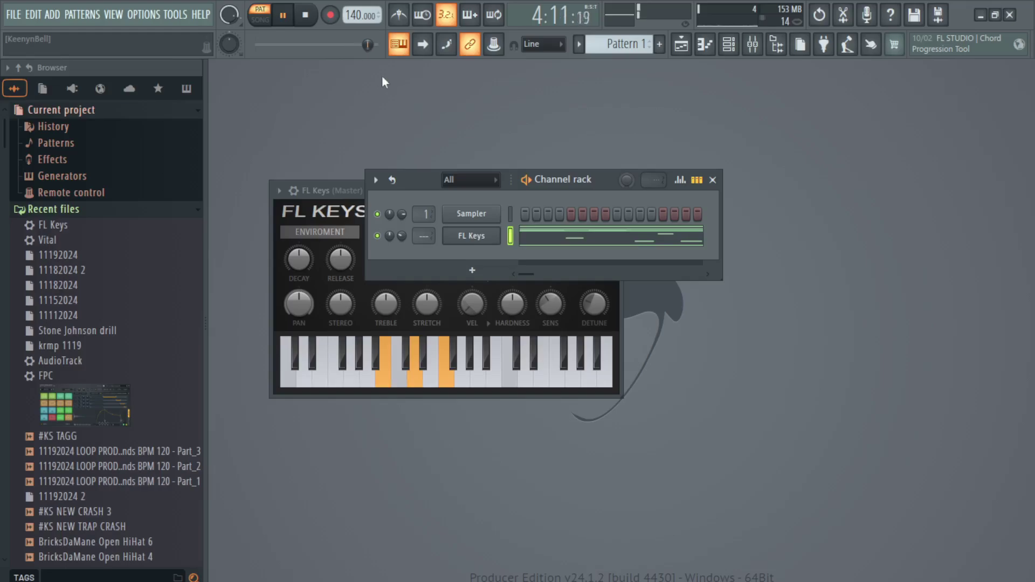
pyautogui.click(304, 15)
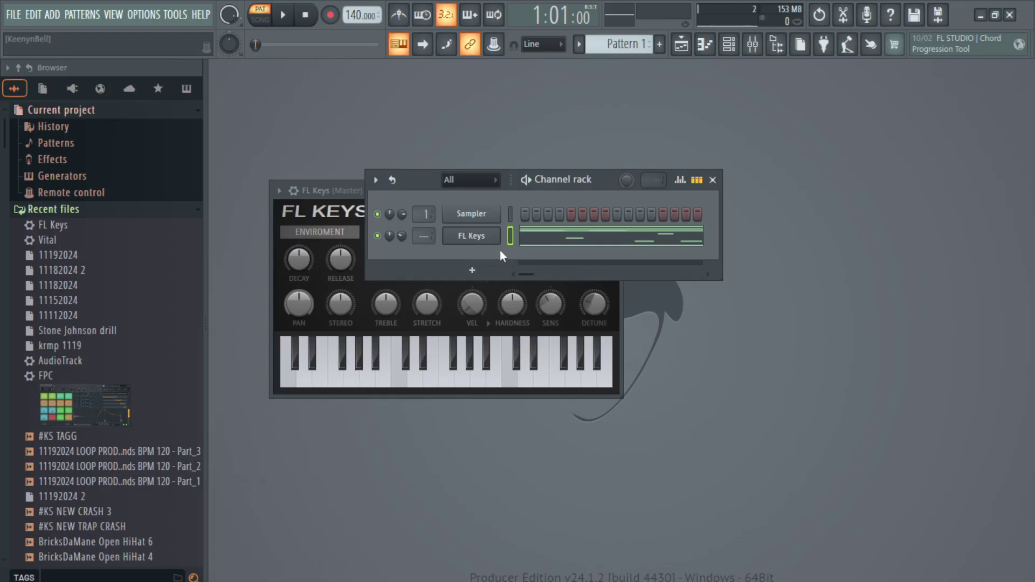
pyautogui.click(729, 44)
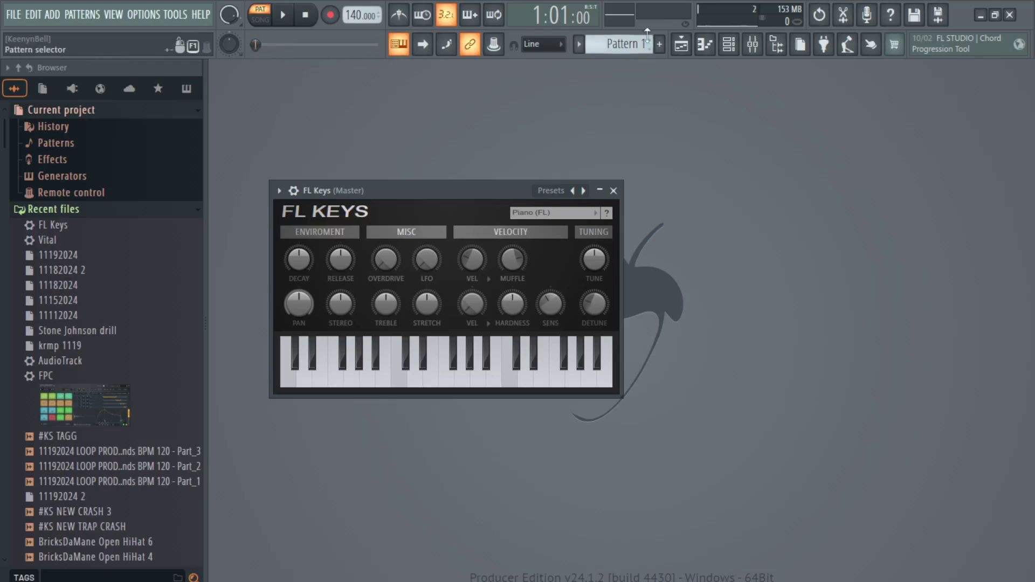
# - Browse the File, Edit and Add menus
pyautogui.click(13, 16)
pyautogui.click(13, 15)
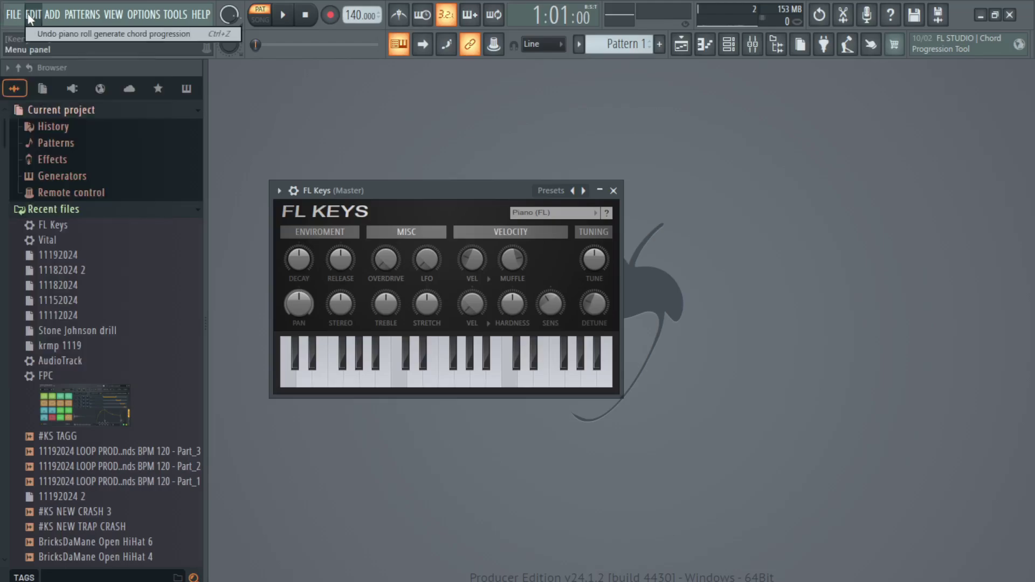
pyautogui.click(51, 15)
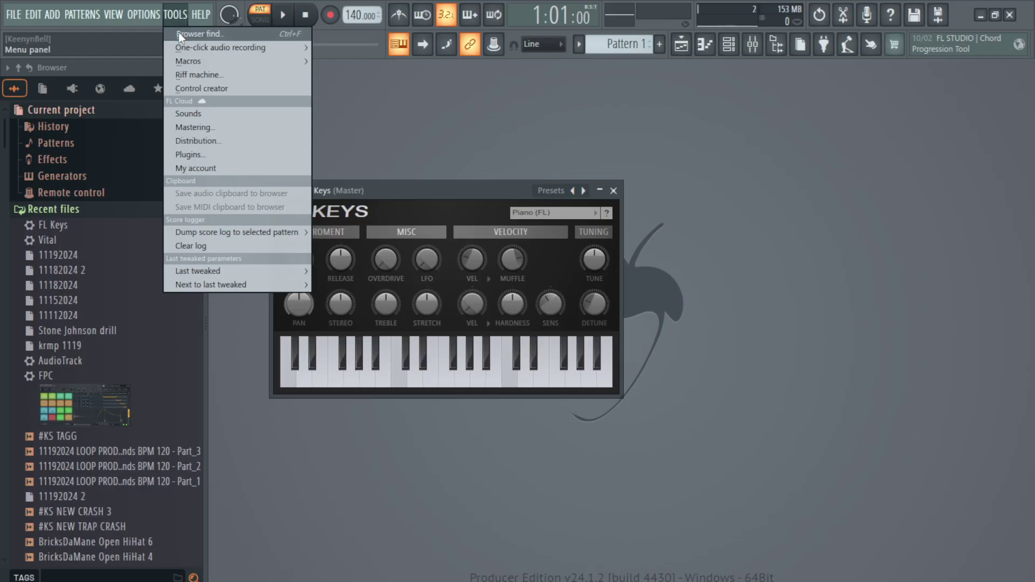
pyautogui.moveTo(190, 61)
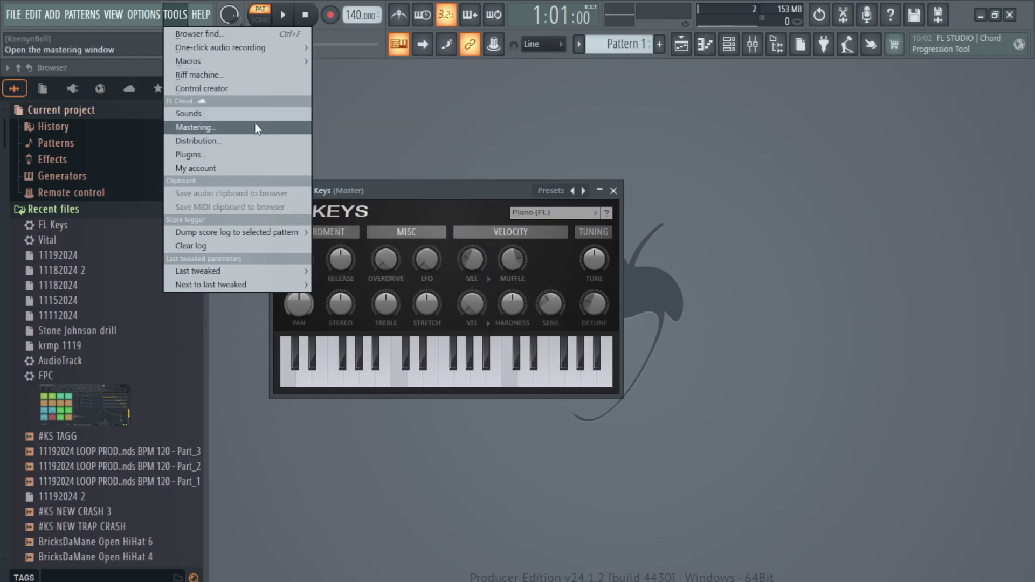
# - Download the FL Cloud Mastering feature, then show FL Cloud Sounds in the browser
pyautogui.click(247, 128)
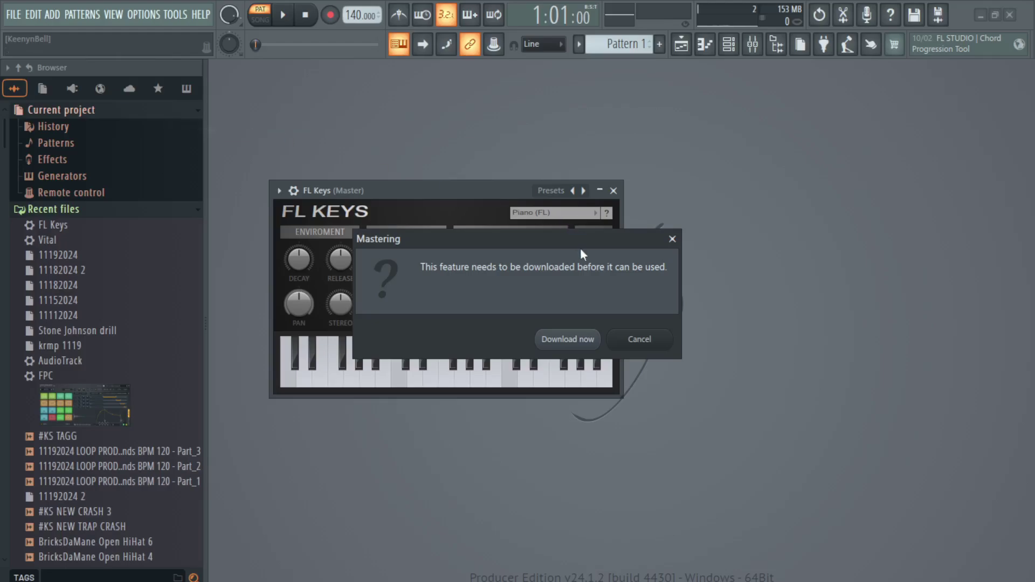
pyautogui.click(590, 344)
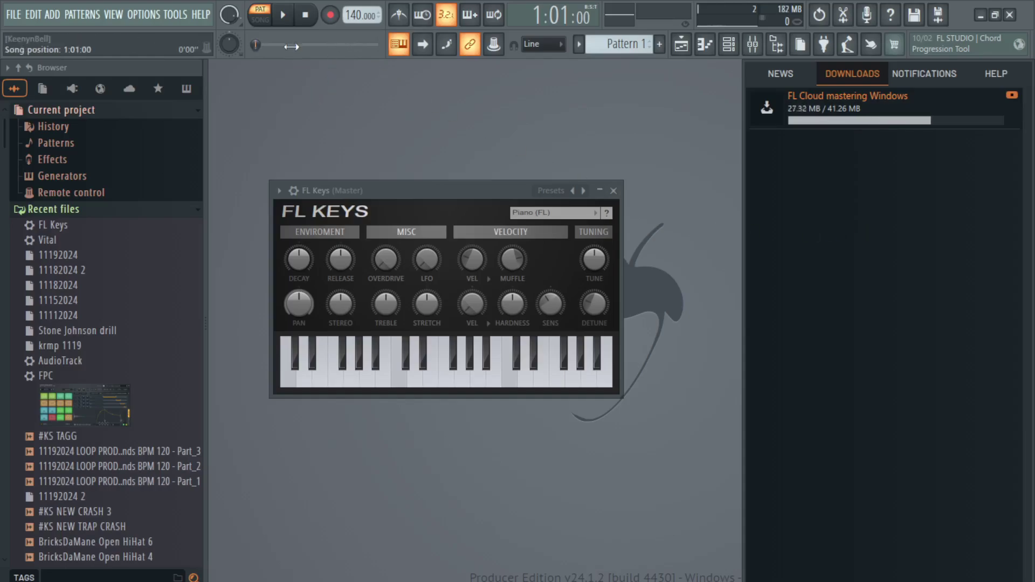
pyautogui.click(181, 16)
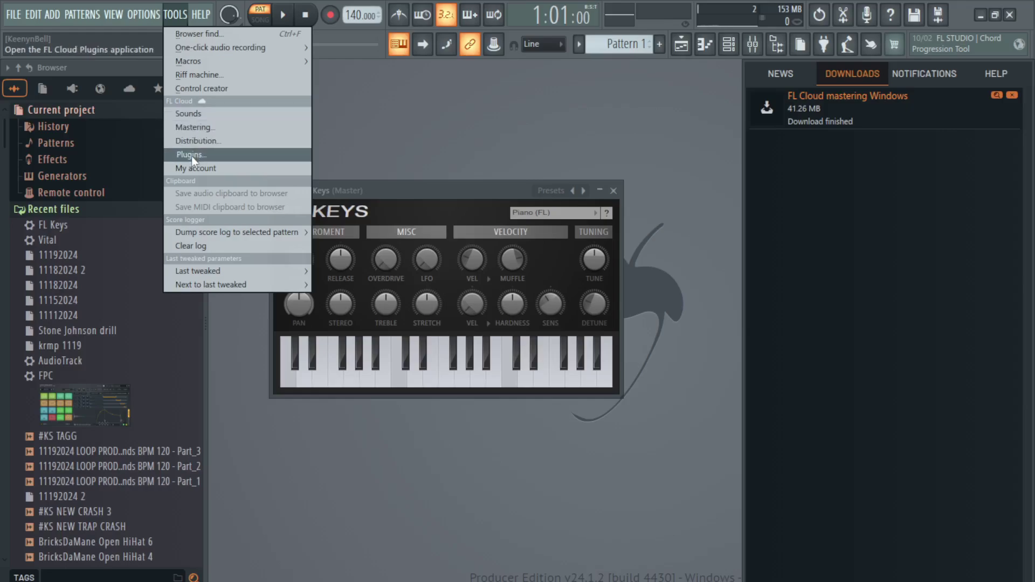
pyautogui.click(190, 112)
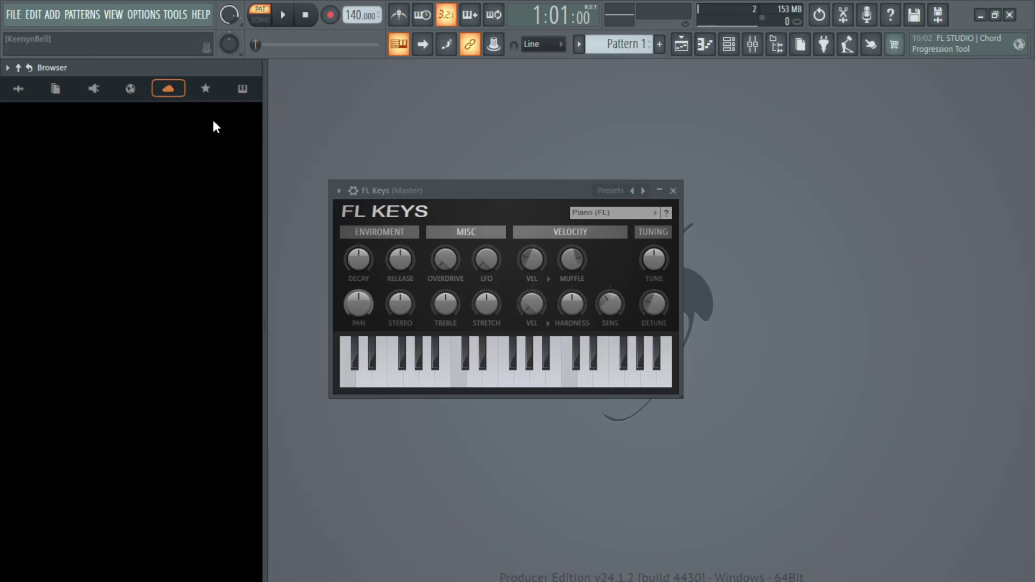
# - Show the FL Cloud sign-in page in the Browser and start FL Cloud Plugins from Tools
pyautogui.click(169, 89)
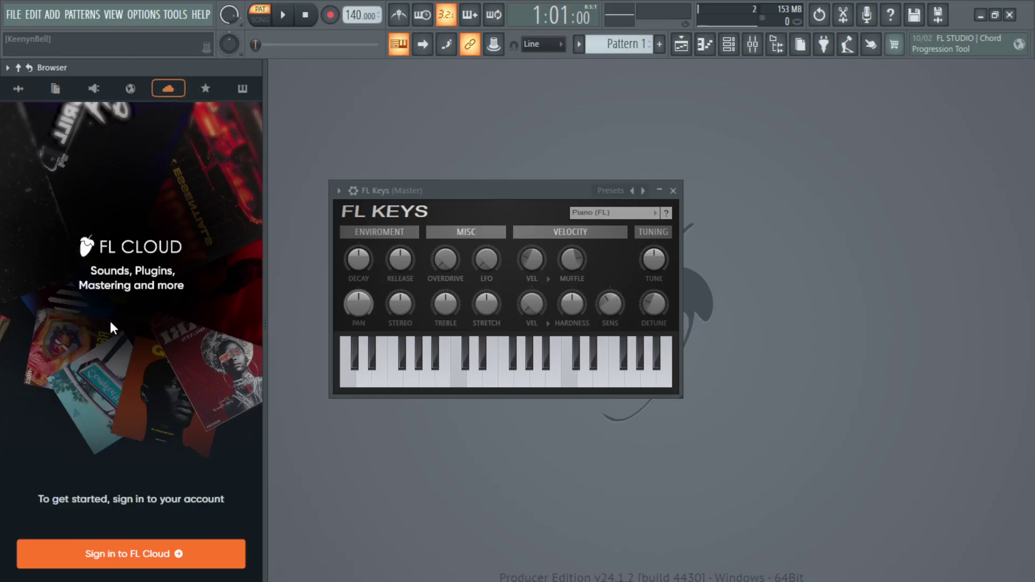
pyautogui.click(175, 15)
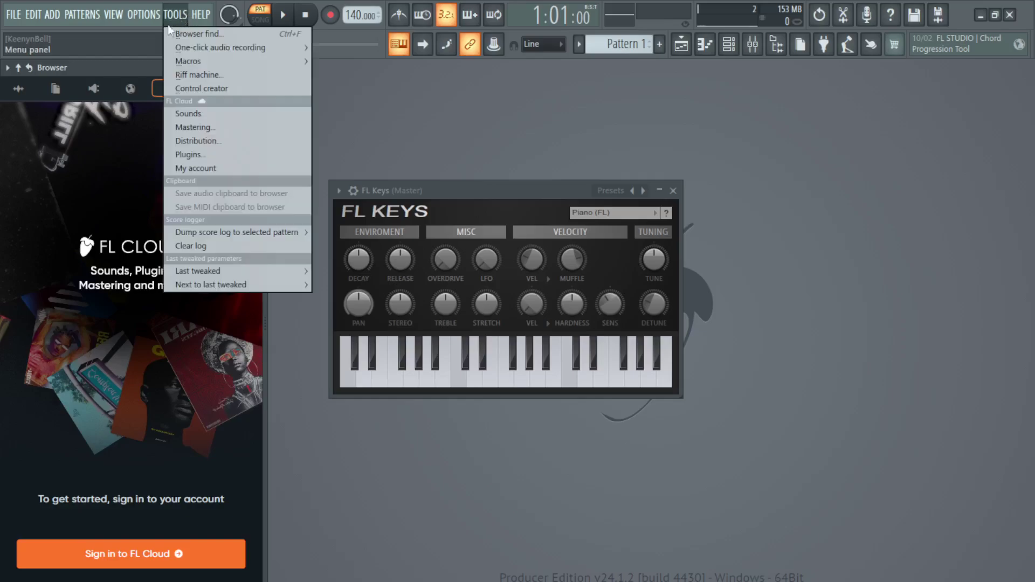
pyautogui.click(217, 157)
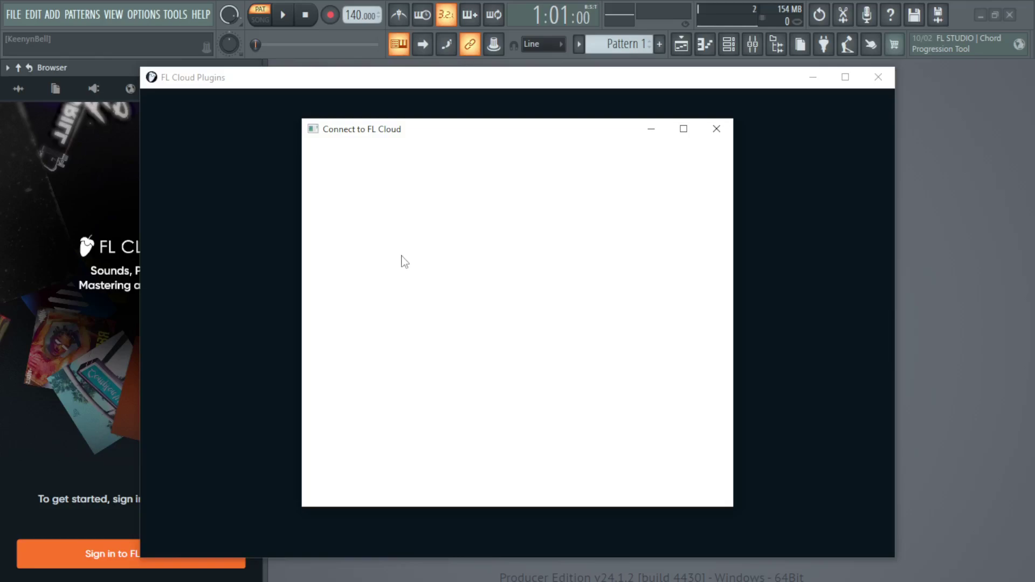
# - Close the Connect to FL Cloud window and FL Cloud Plugins, then show Current project files
pyautogui.click(719, 132)
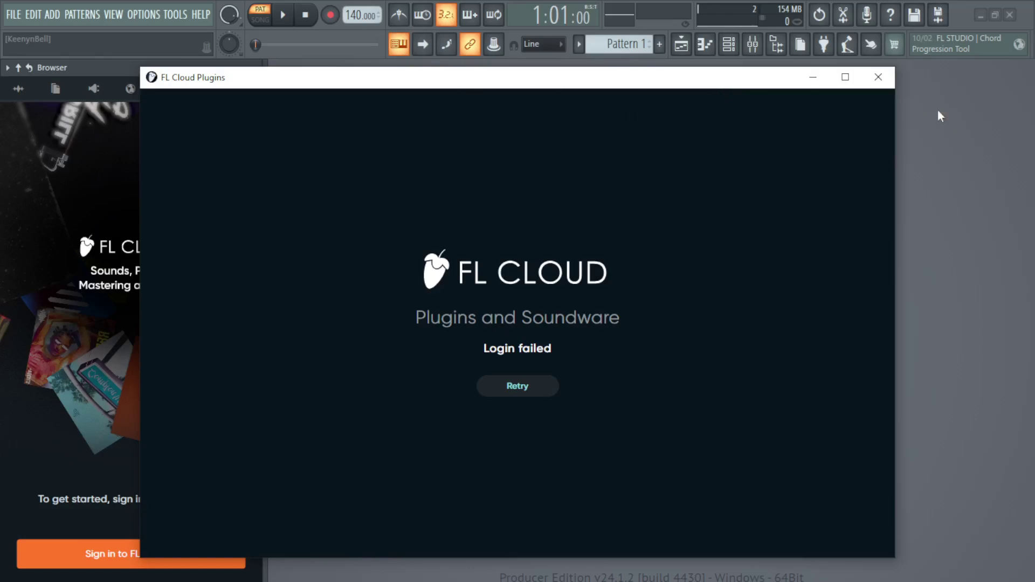
pyautogui.click(879, 77)
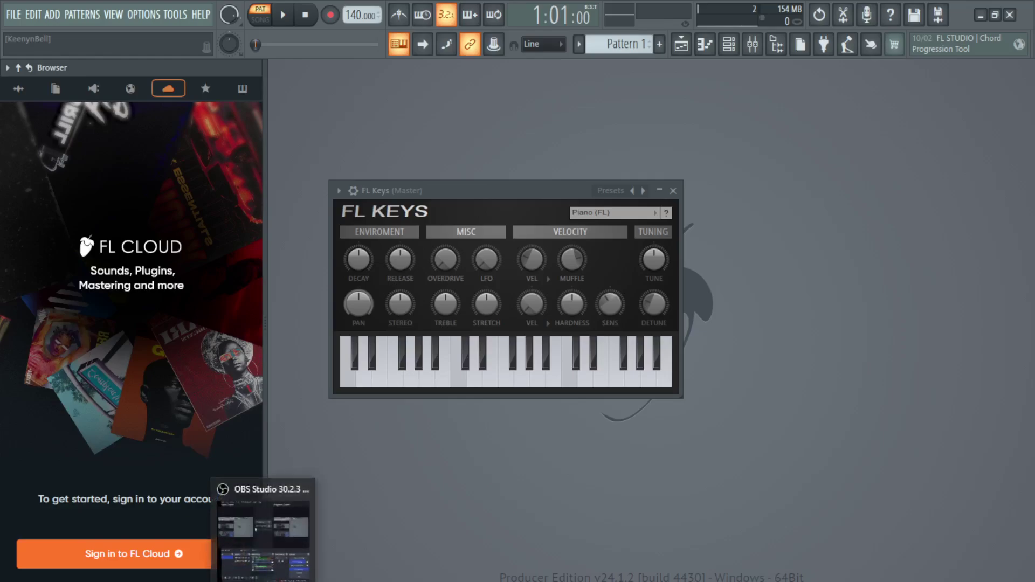
pyautogui.click(259, 538)
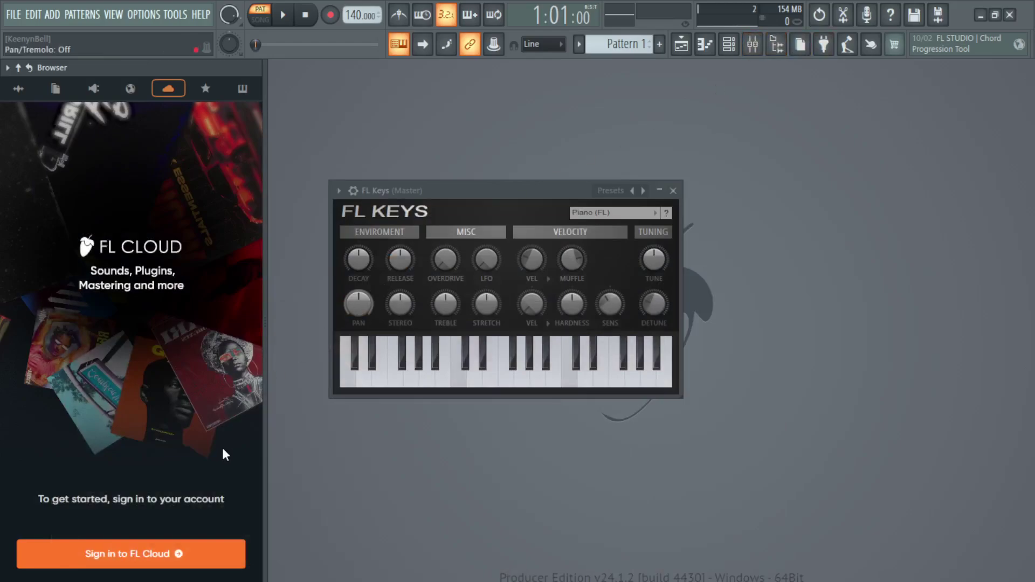
pyautogui.click(18, 89)
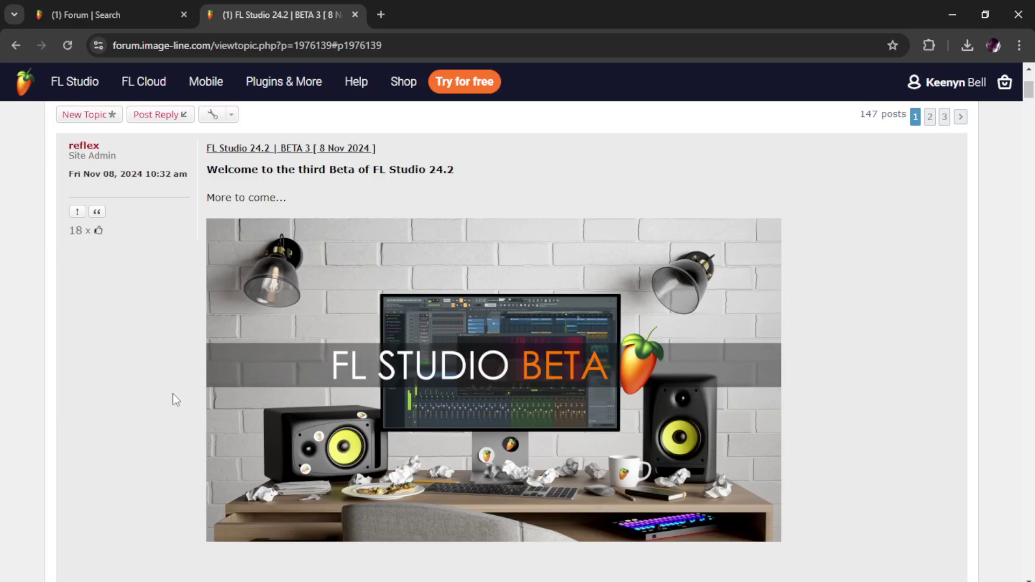
pyautogui.scroll(-1, 272, 238)
pyautogui.scroll(-3, 272, 238)
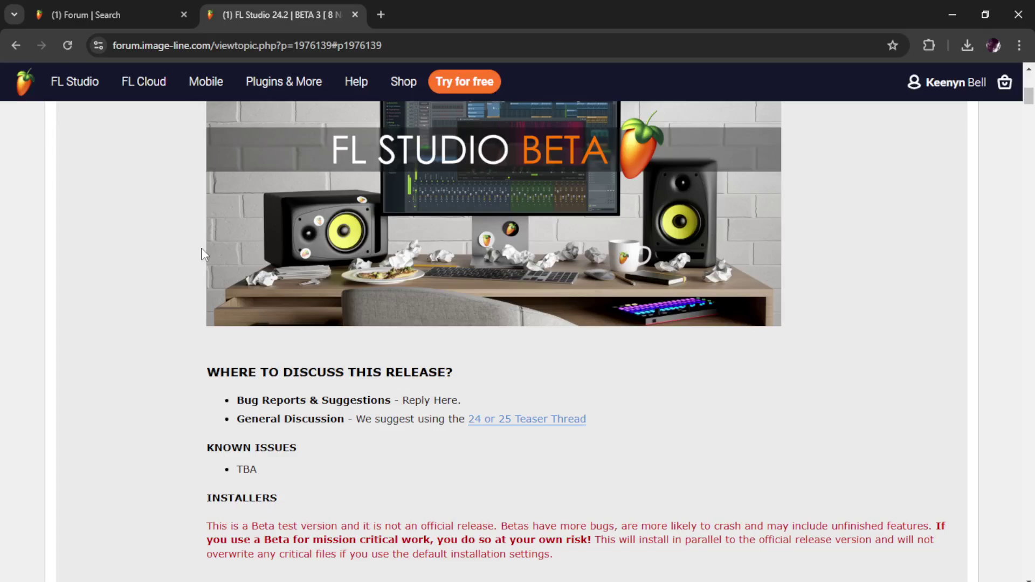
pyautogui.scroll(-5, 203, 253)
pyautogui.scroll(-2, 196, 252)
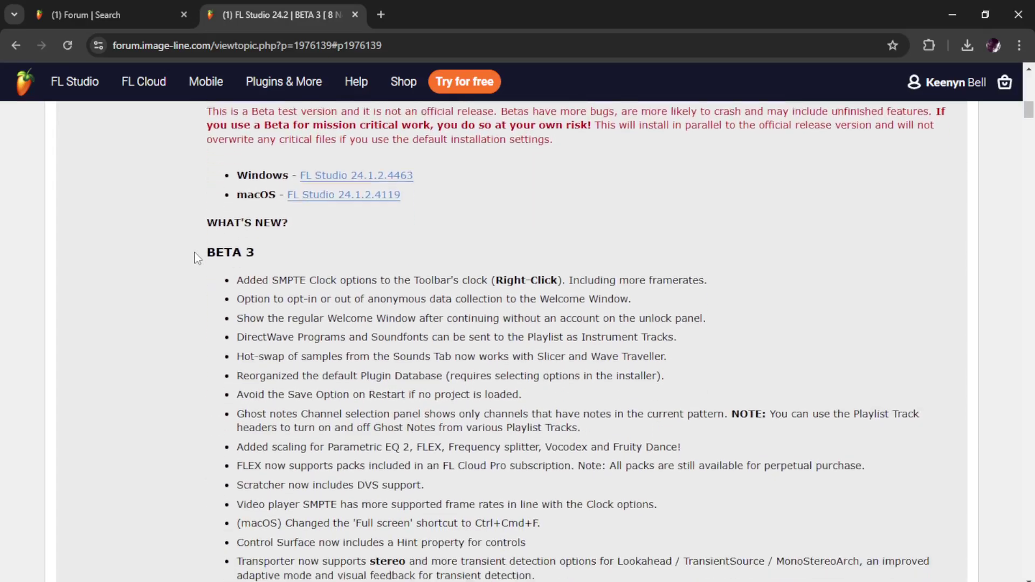
pyautogui.scroll(-1, 194, 258)
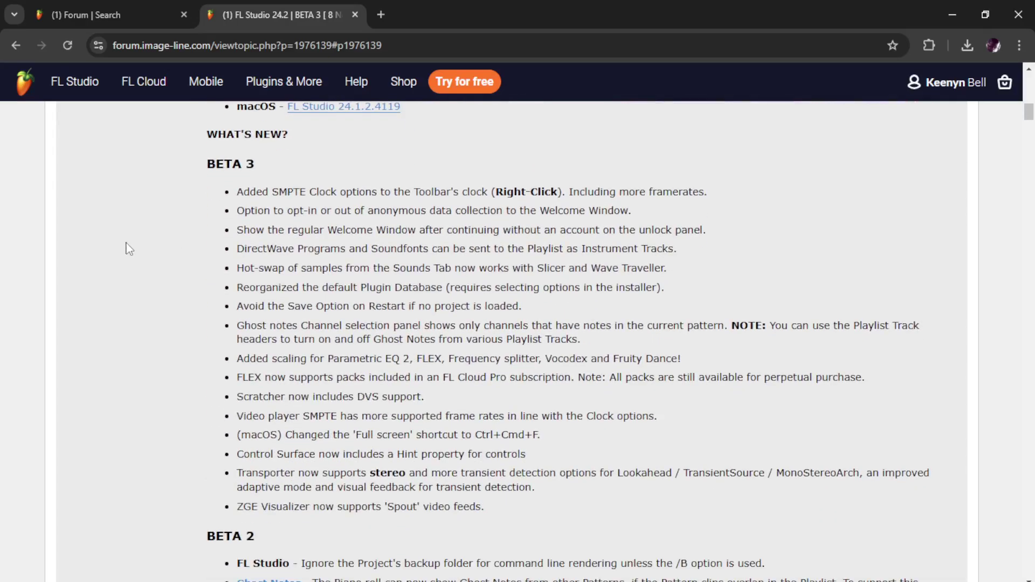
pyautogui.scroll(-3, 126, 248)
pyautogui.scroll(-1, 132, 260)
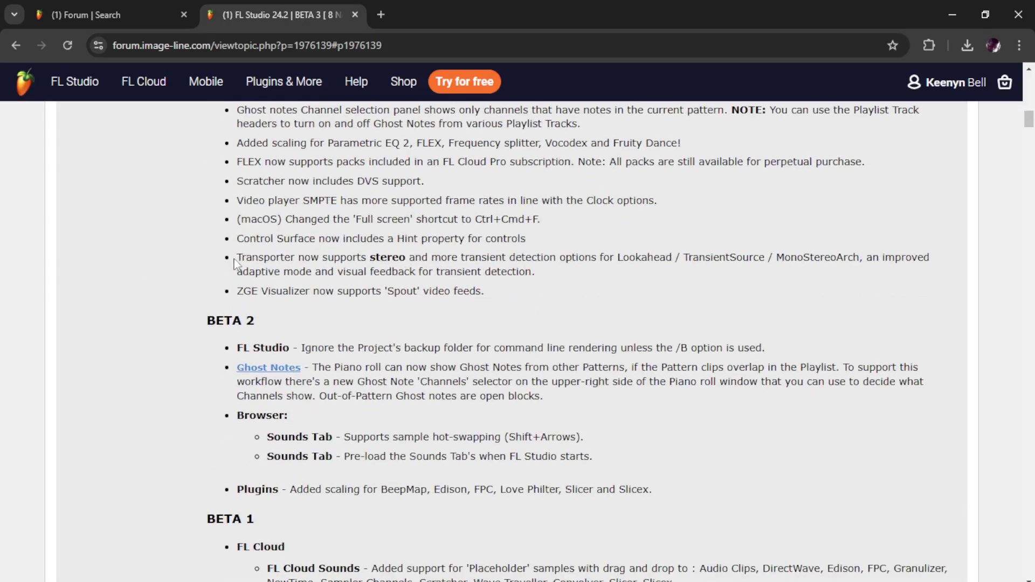
# - Highlight 'Transporter' in the Beta 3 changelog and bring up the Transporter link's context menu
pyautogui.moveTo(237, 257); pyautogui.dragTo(296, 258)
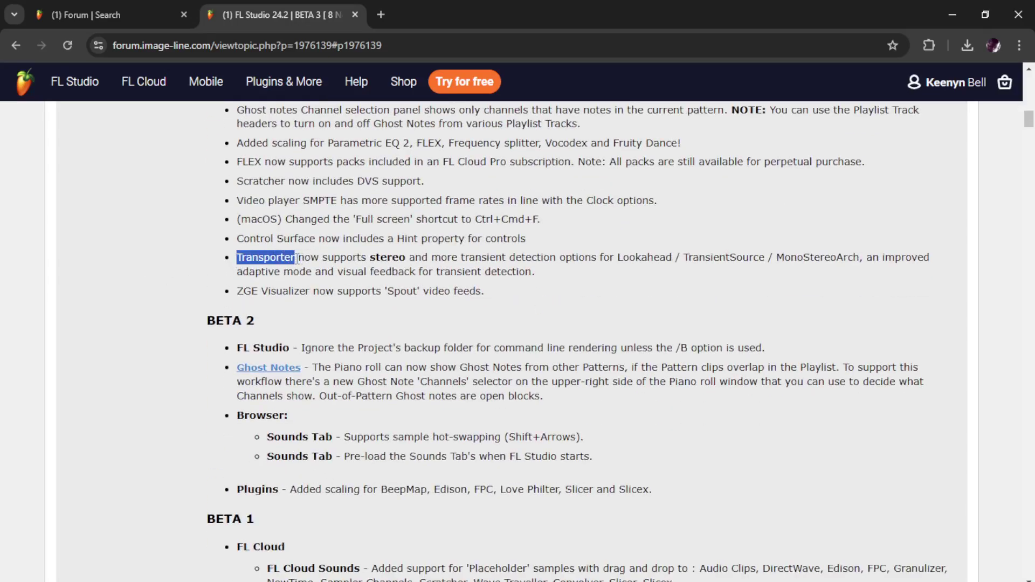
pyautogui.scroll(-2, 127, 282)
pyautogui.scroll(2, 127, 282)
pyautogui.scroll(-4, 160, 280)
pyautogui.scroll(-4, 157, 282)
pyautogui.scroll(-3, 157, 282)
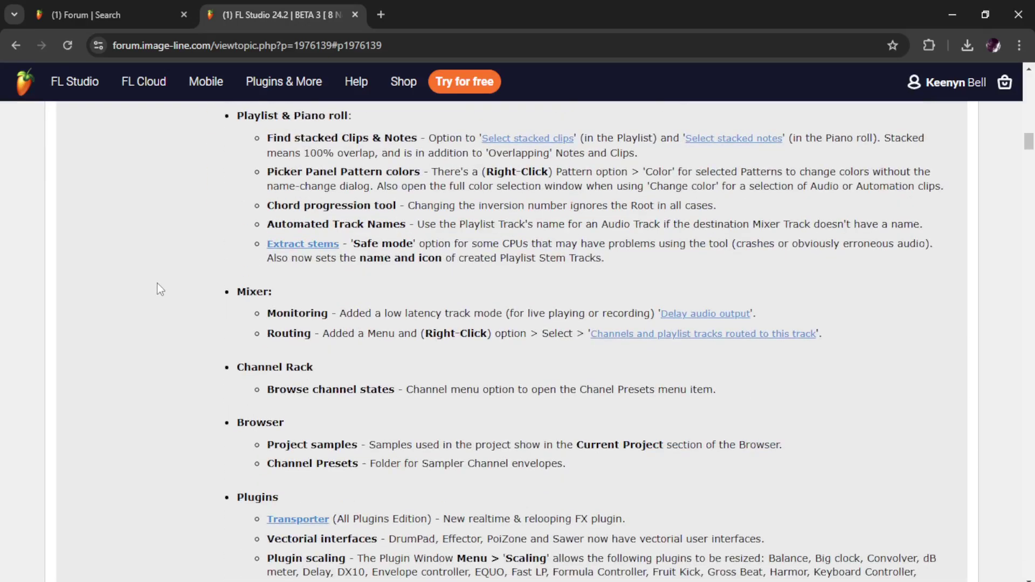
pyautogui.scroll(-3, 157, 283)
pyautogui.scroll(4, 157, 282)
pyautogui.scroll(-2, 157, 282)
pyautogui.scroll(-2, 157, 282)
pyautogui.scroll(-2, 157, 282)
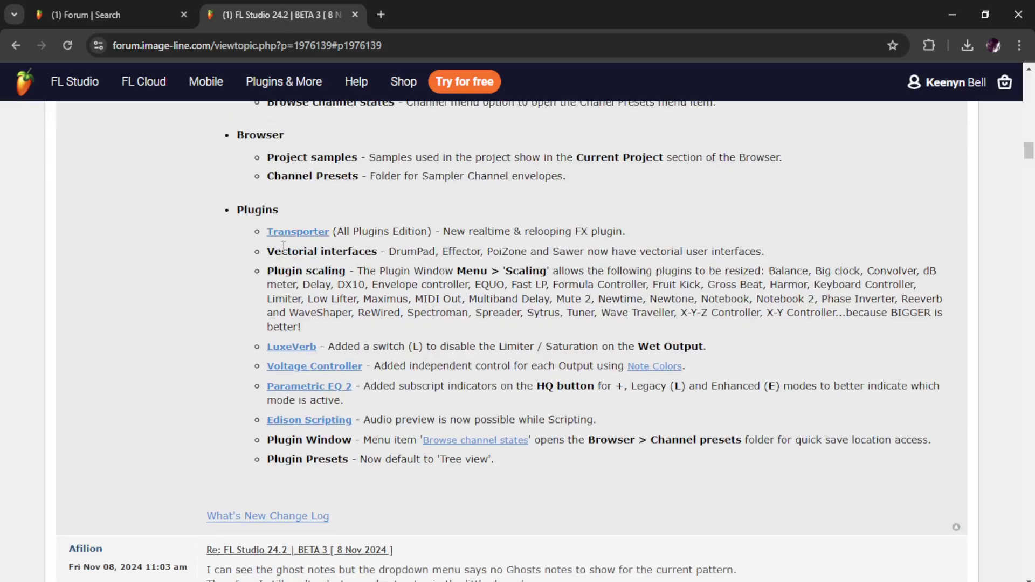
pyautogui.rightClick(296, 233)
# - Open Transporter in a new tab, review the Beta 3 post, then return to Transporter
pyautogui.click(336, 248)
pyautogui.click(415, 15)
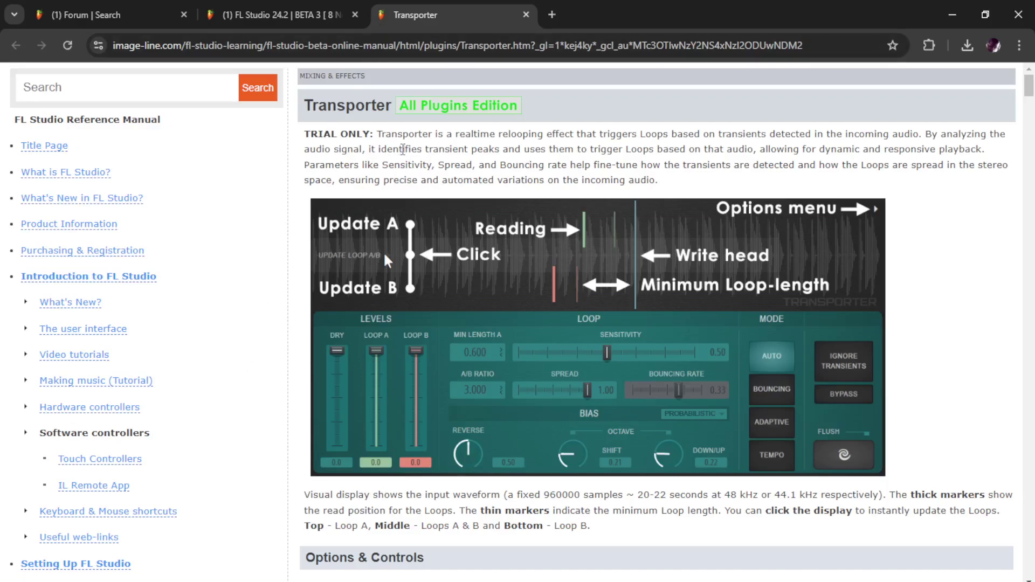
pyautogui.click(261, 14)
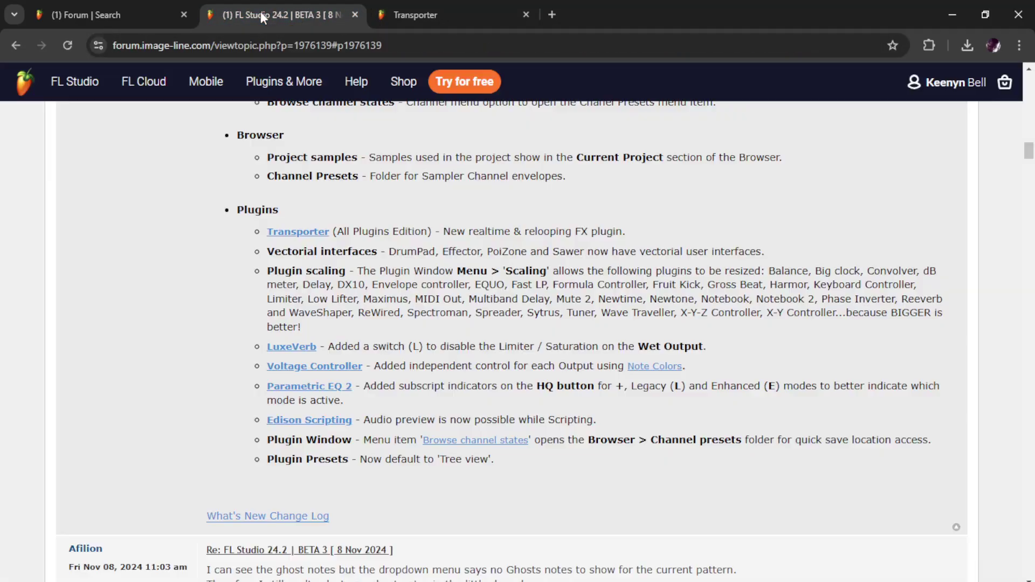
pyautogui.scroll(10, 147, 238)
pyautogui.scroll(5, 146, 237)
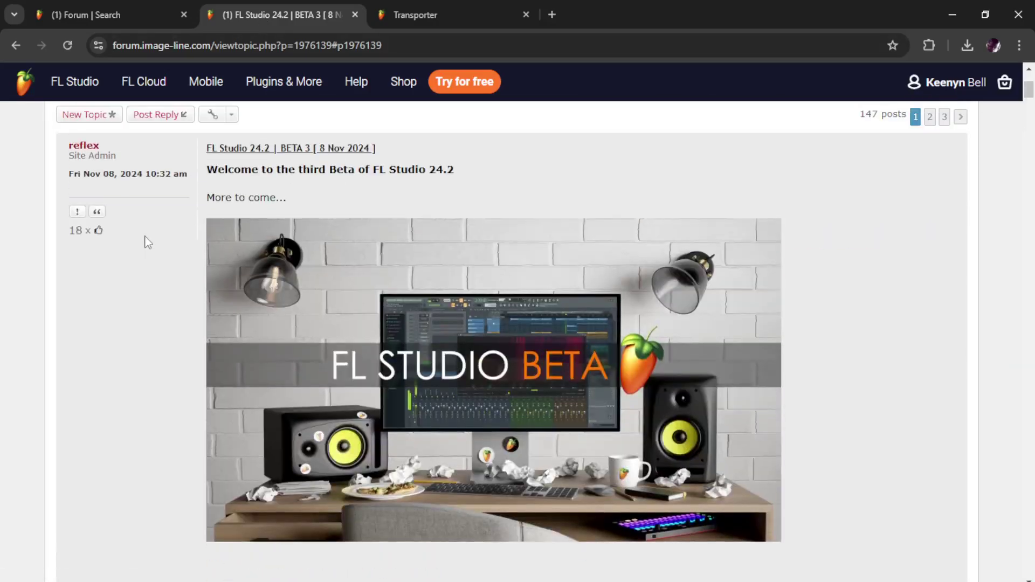
pyautogui.scroll(-2, 144, 235)
pyautogui.scroll(8, 145, 236)
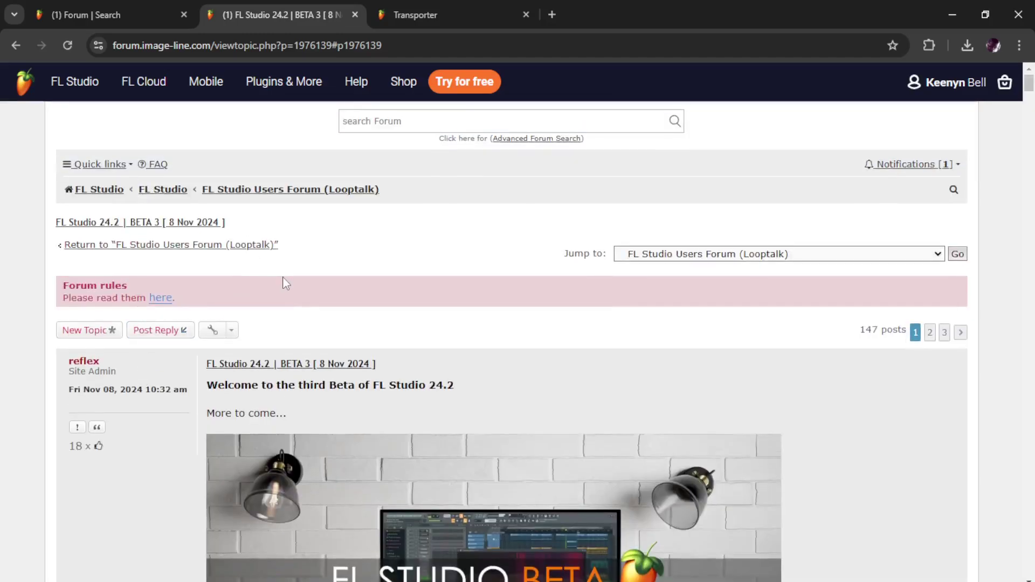
pyautogui.scroll(-3, 283, 271)
pyautogui.scroll(3, 364, 241)
pyautogui.scroll(2, 365, 241)
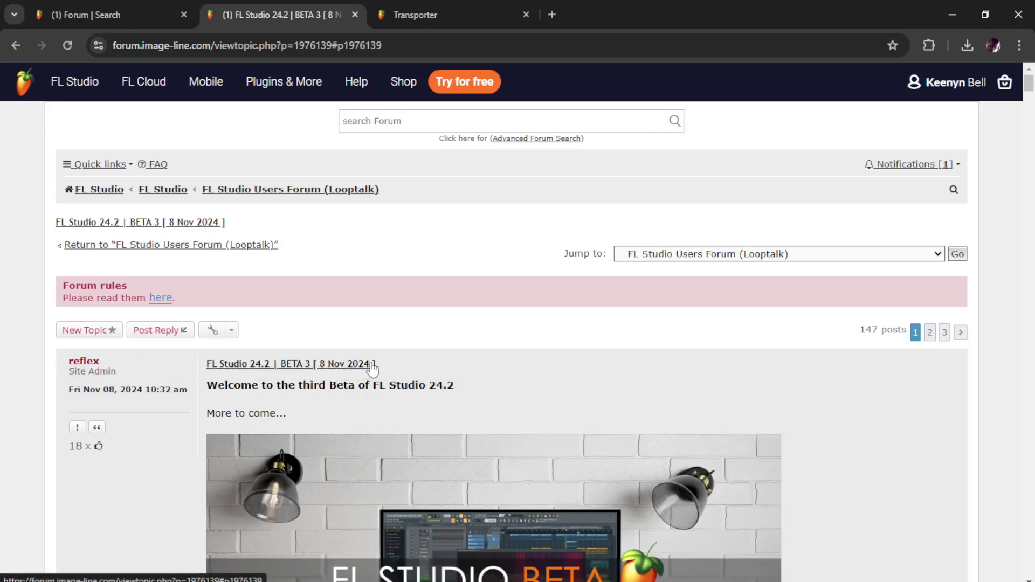
pyautogui.scroll(-4, 211, 383)
pyautogui.scroll(-3, 211, 383)
pyautogui.scroll(1, 209, 381)
pyautogui.scroll(2, 209, 382)
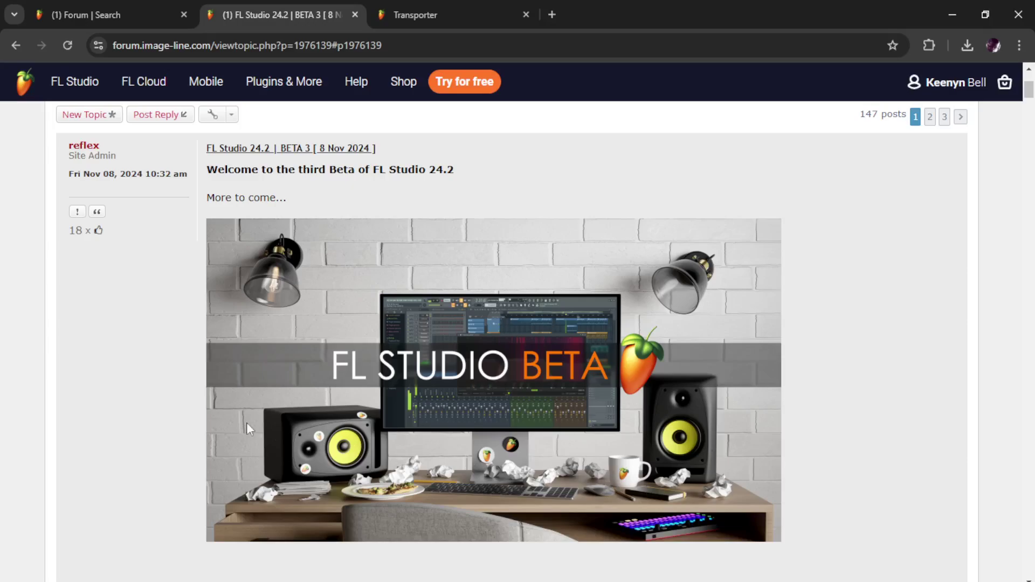
pyautogui.scroll(-1, 242, 422)
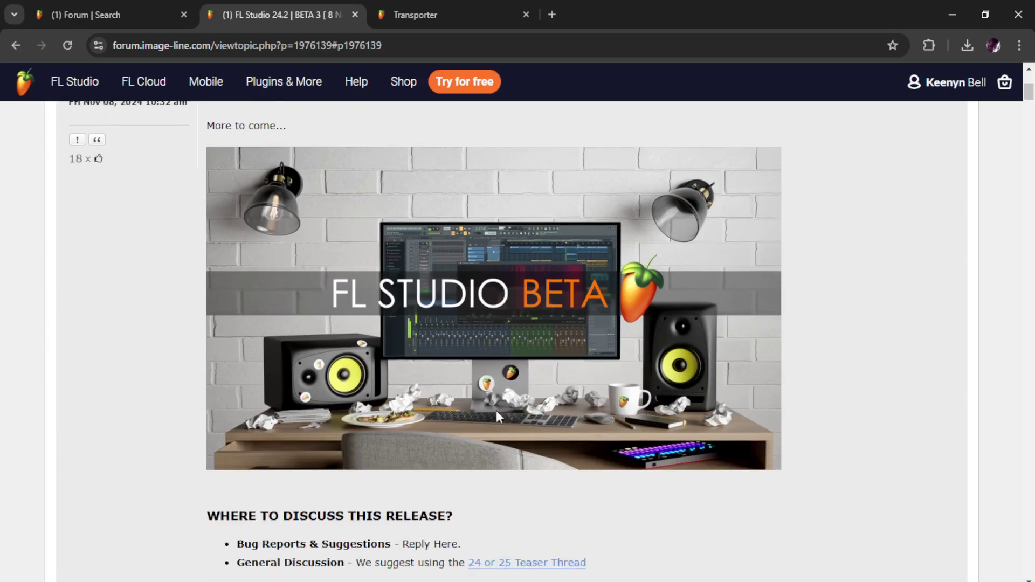
pyautogui.scroll(-5, 471, 410)
pyautogui.scroll(-2, 73, 367)
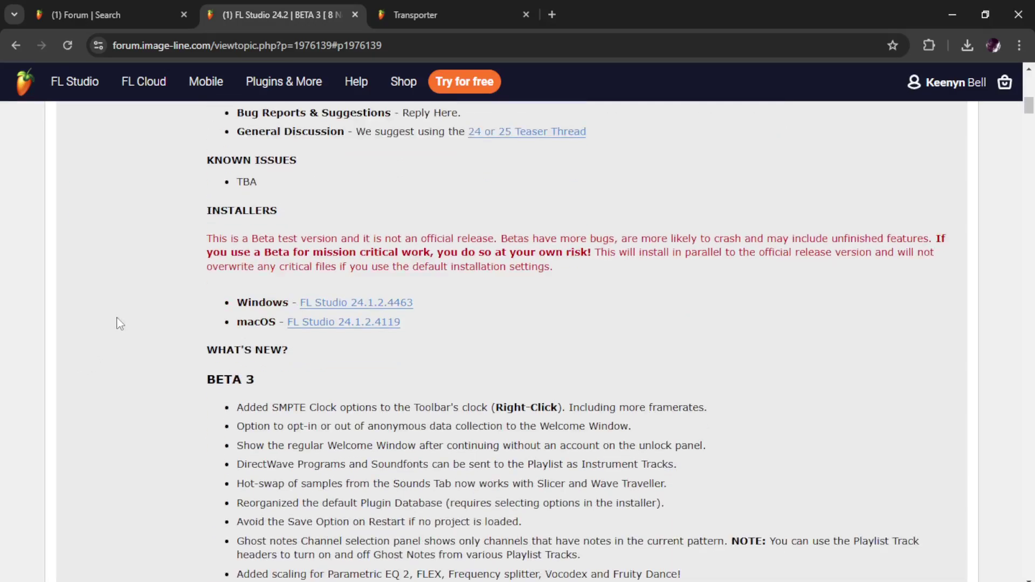
pyautogui.scroll(-3, 119, 323)
pyautogui.scroll(-3, 119, 323)
pyautogui.scroll(-2, 147, 312)
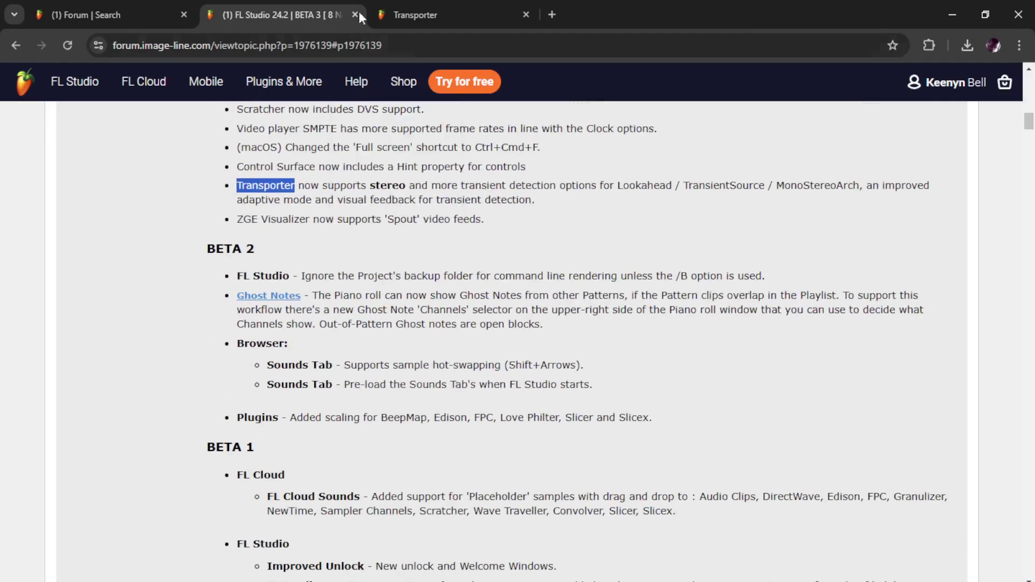
pyautogui.click(415, 15)
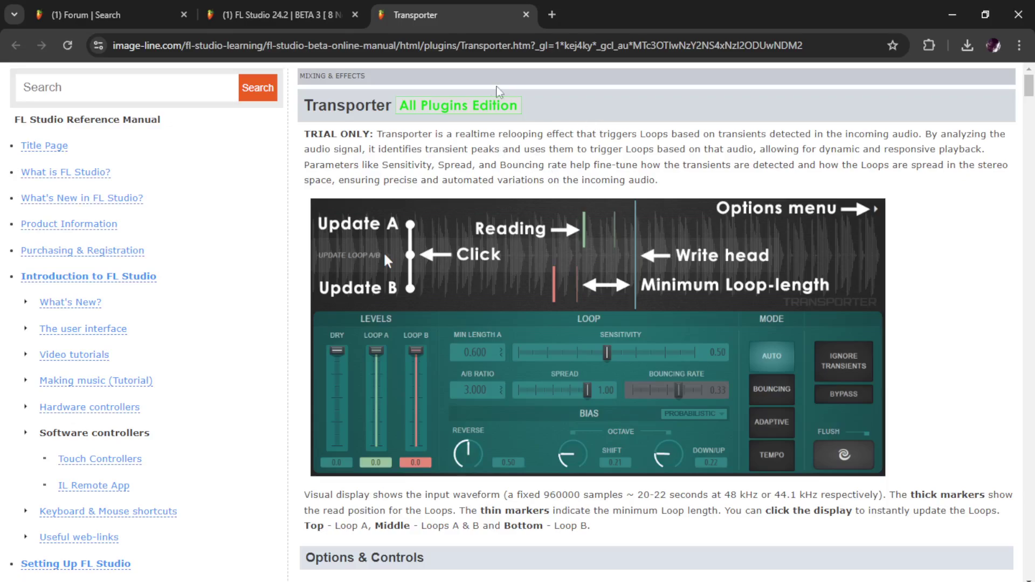
# - Minimize the browser, open Downloads in File Explorer, reposition it, and quit FL Studio
pyautogui.click(953, 14)
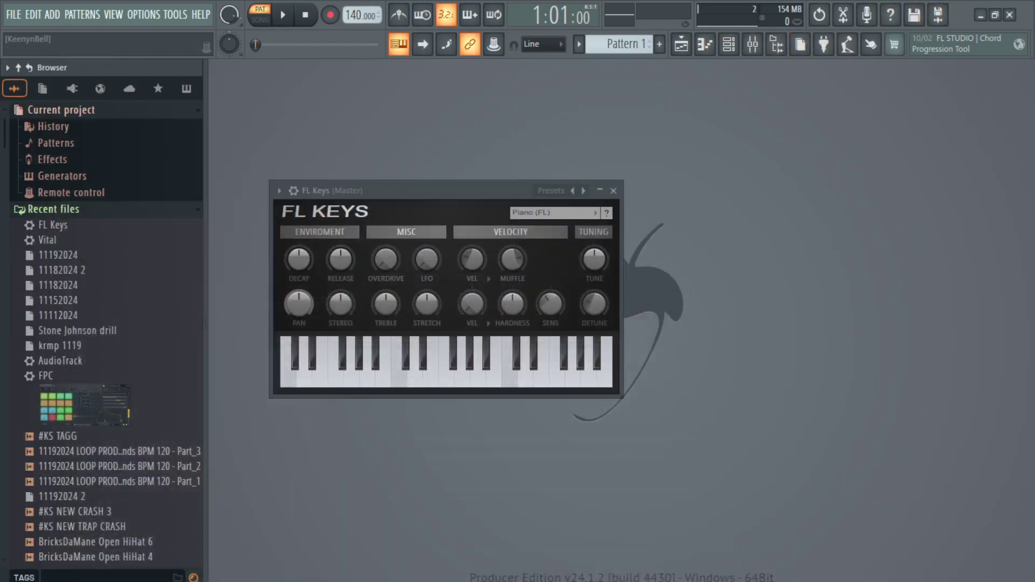
pyautogui.press('super+e')
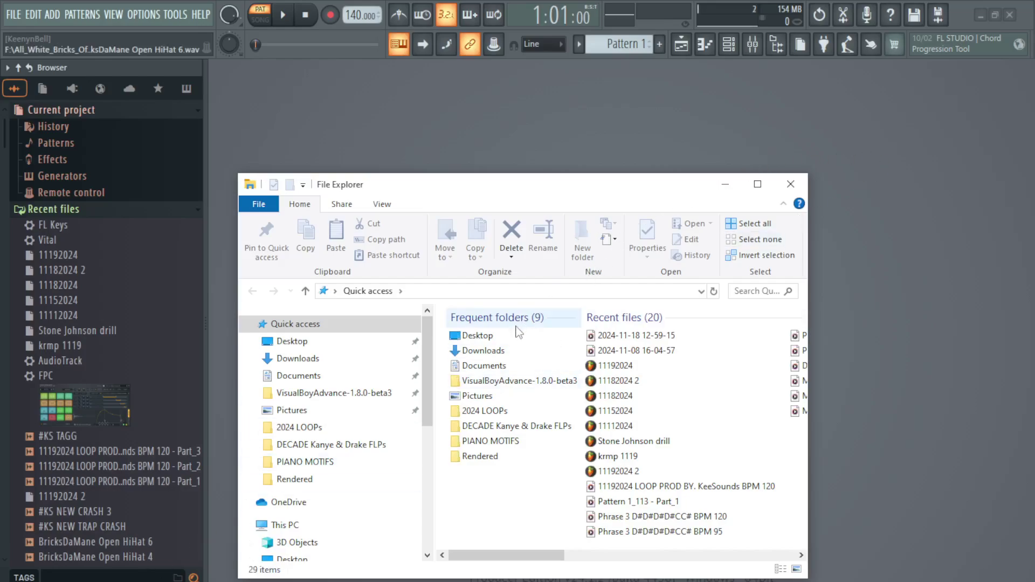
pyautogui.click(483, 351)
pyautogui.doubleClick(483, 351)
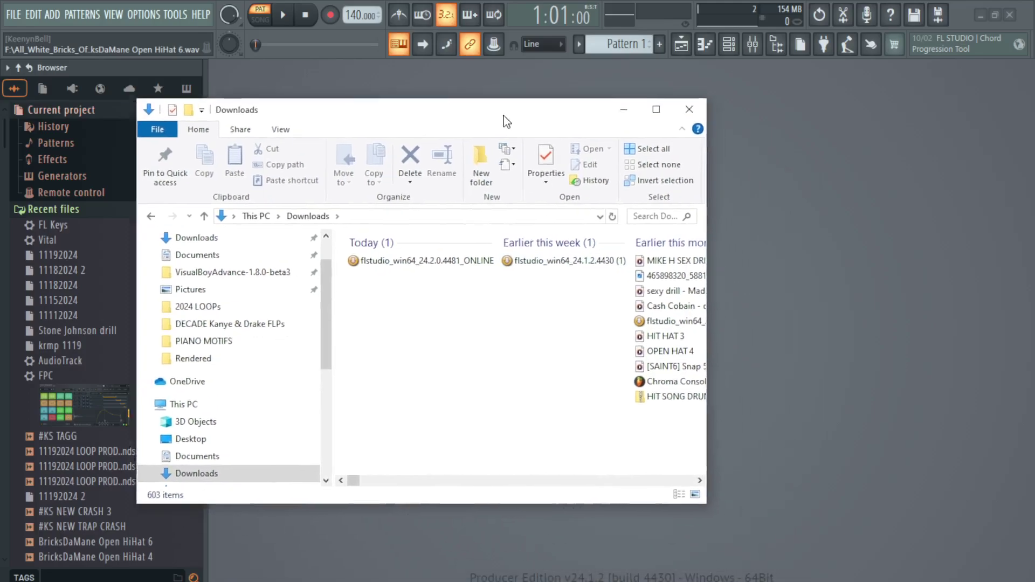
pyautogui.moveTo(612, 193); pyautogui.dragTo(532, 95)
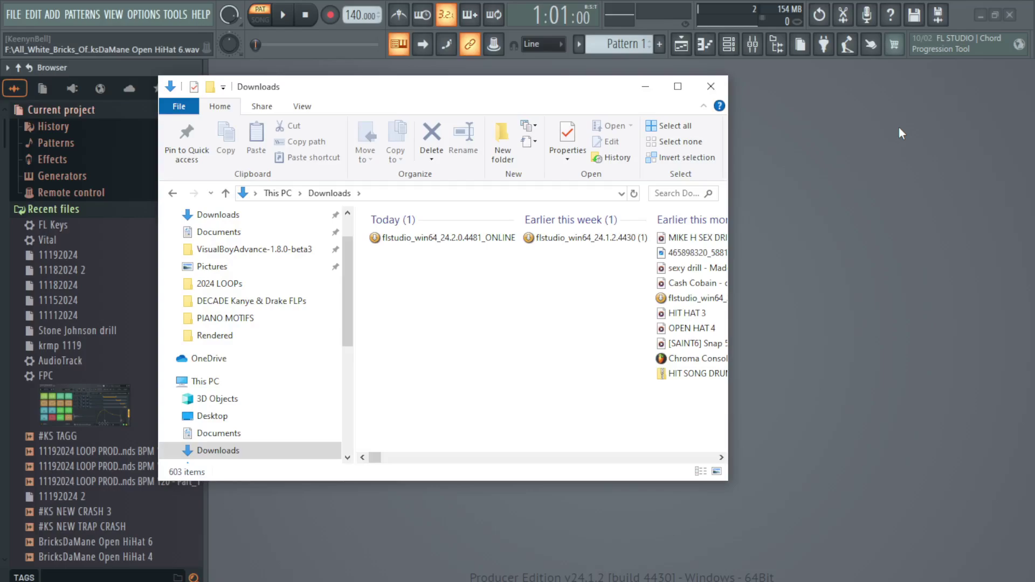
pyautogui.click(1013, 16)
pyautogui.click(535, 339)
# - Run the 24.2 installer for all users with default components and location, and start installing
pyautogui.doubleClick(400, 240)
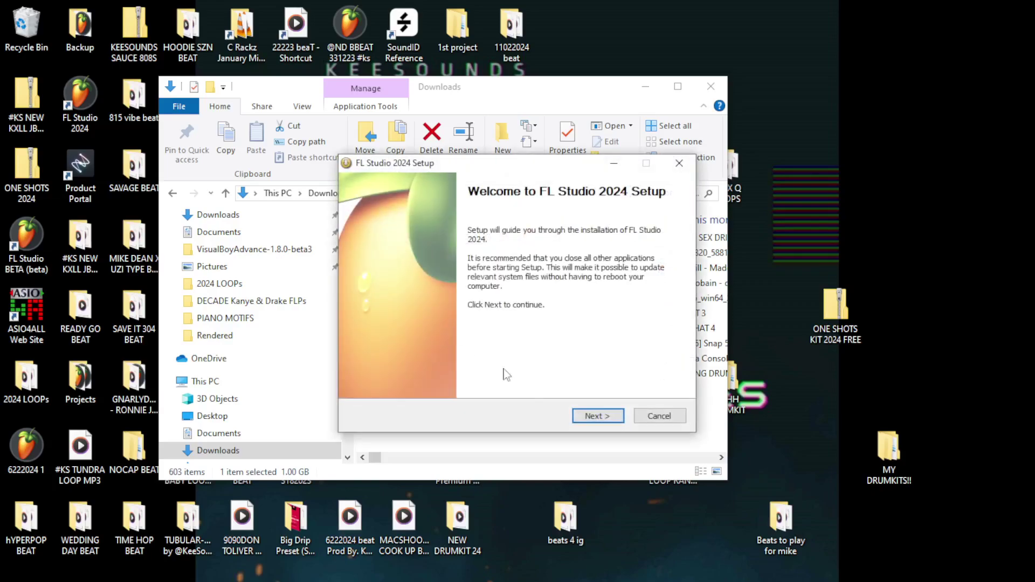
pyautogui.click(596, 415)
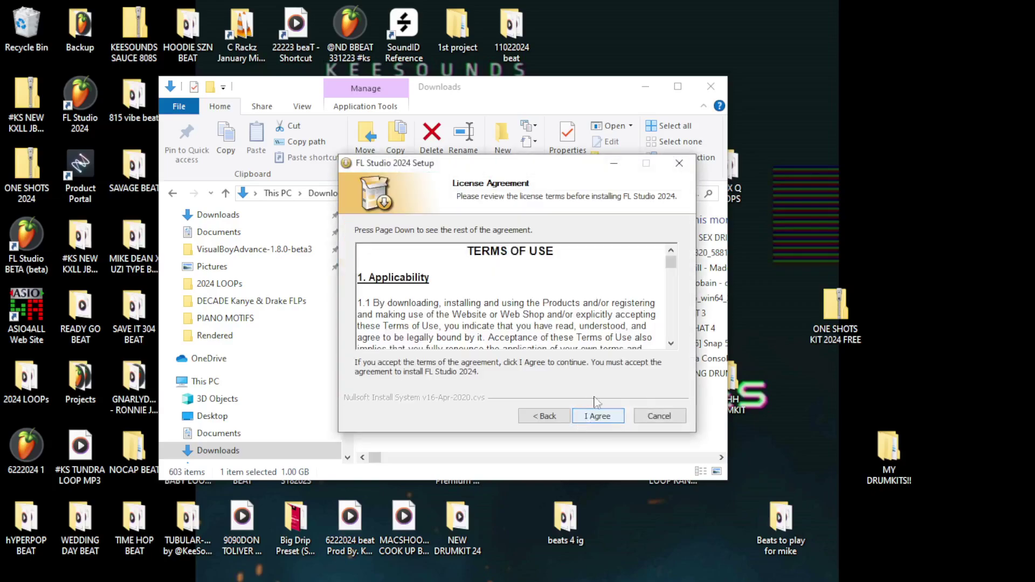
pyautogui.scroll(-10, 677, 307)
pyautogui.scroll(-10, 677, 308)
pyautogui.scroll(-5, 677, 364)
pyautogui.click(598, 416)
pyautogui.click(597, 416)
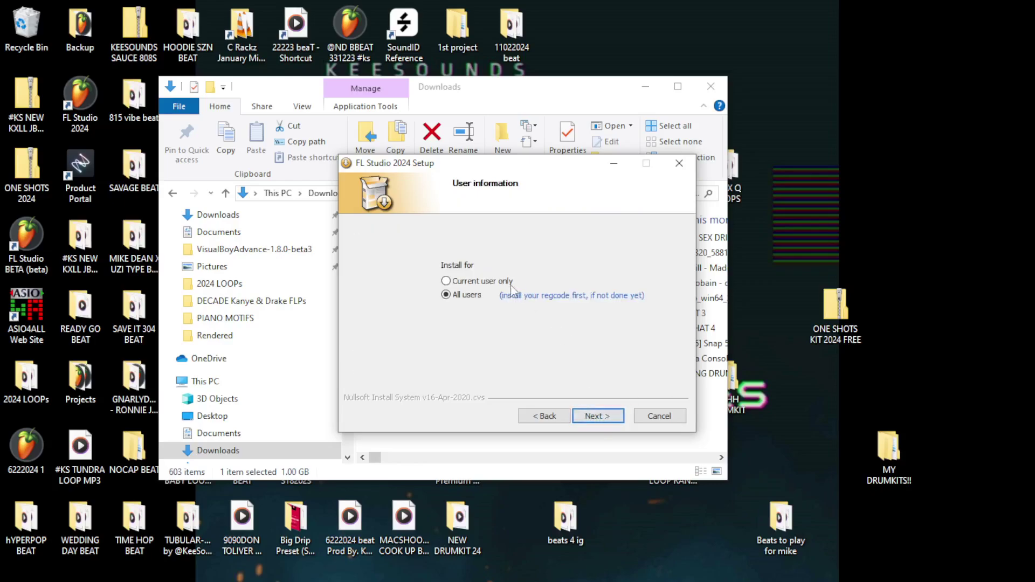
pyautogui.click(445, 281)
pyautogui.click(446, 295)
pyautogui.click(597, 416)
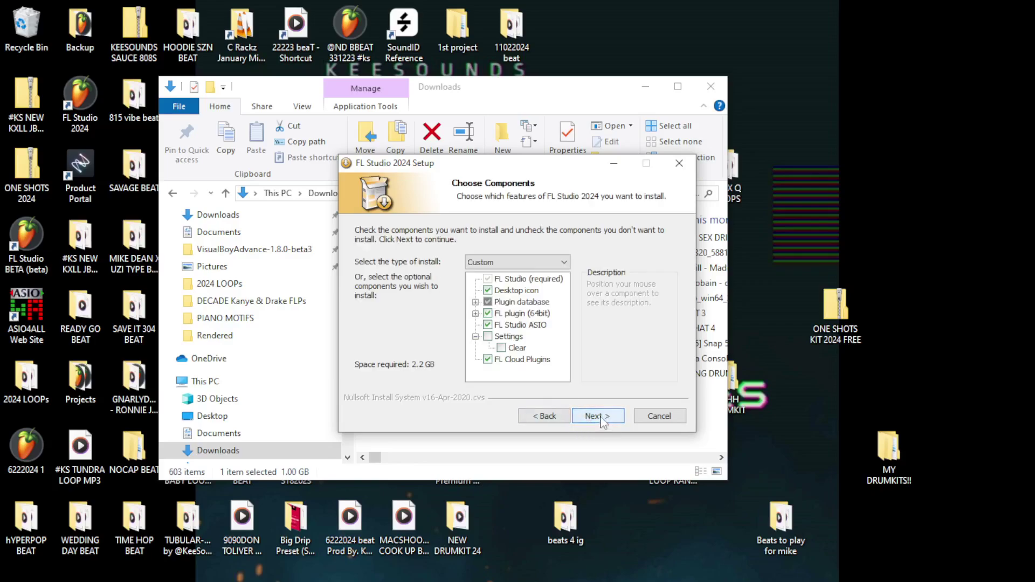
pyautogui.click(597, 415)
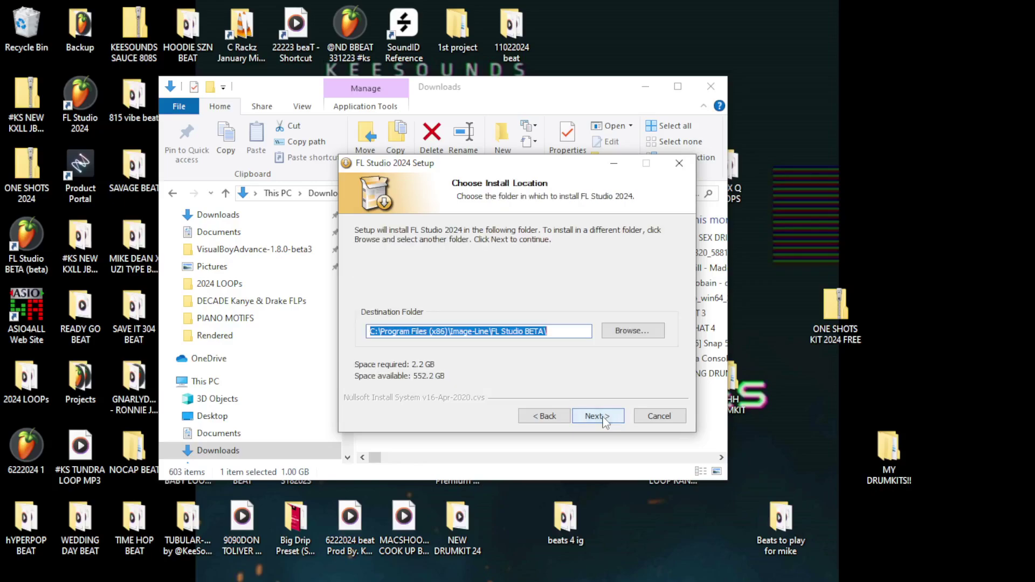
pyautogui.click(597, 416)
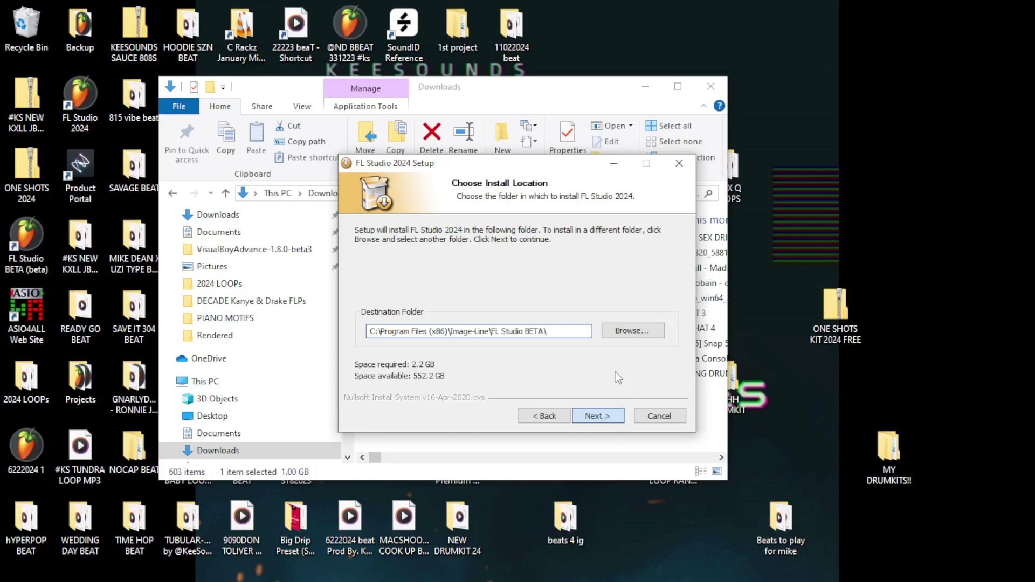
pyautogui.press('Return')
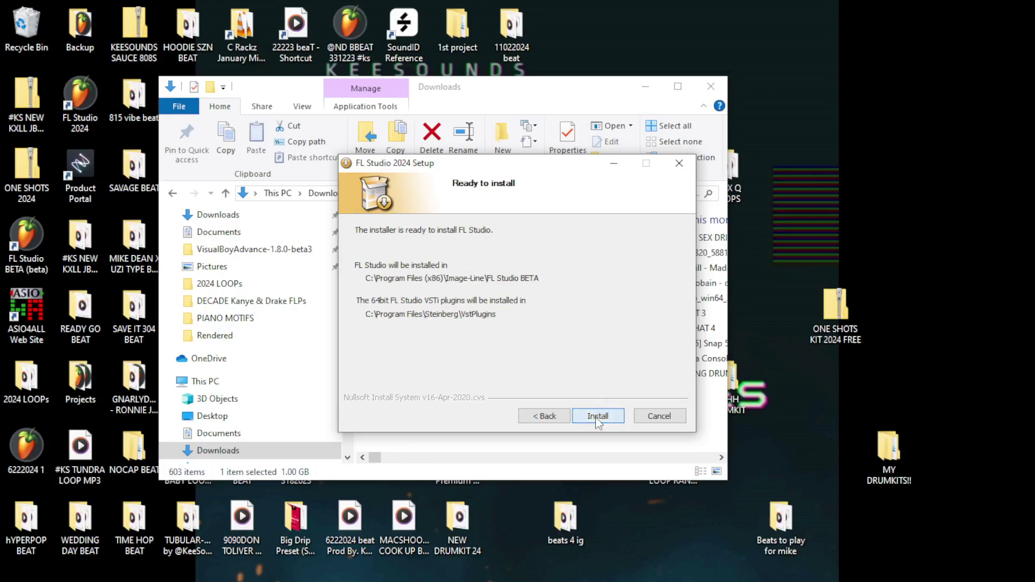
pyautogui.click(598, 418)
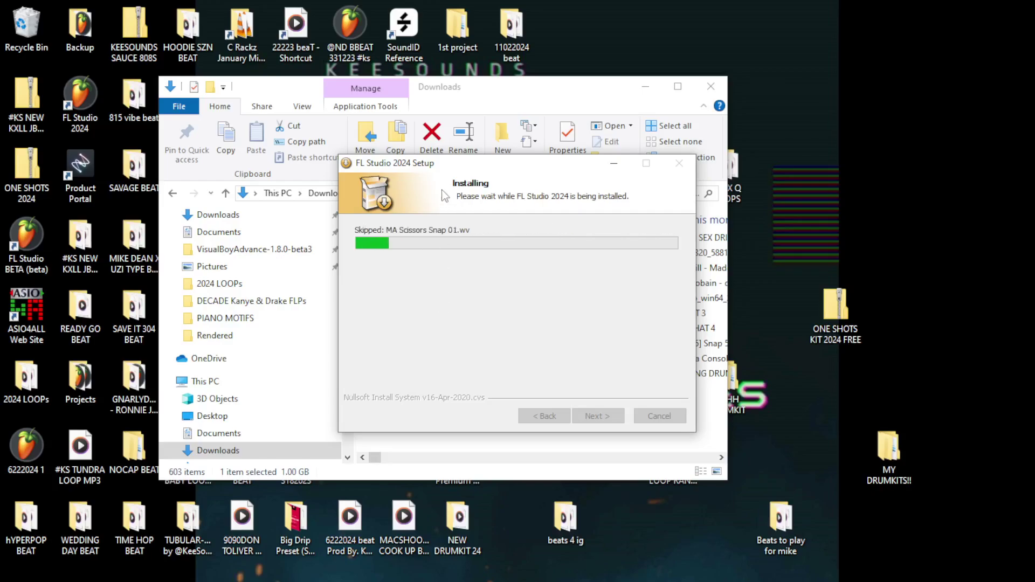
# - Drag the installing Setup window down and to the left, out of the way
pyautogui.moveTo(455, 168)
pyautogui.mouseDown()
pyautogui.moveTo(374, 253)
pyautogui.moveTo(408, 212)
pyautogui.mouseUp()
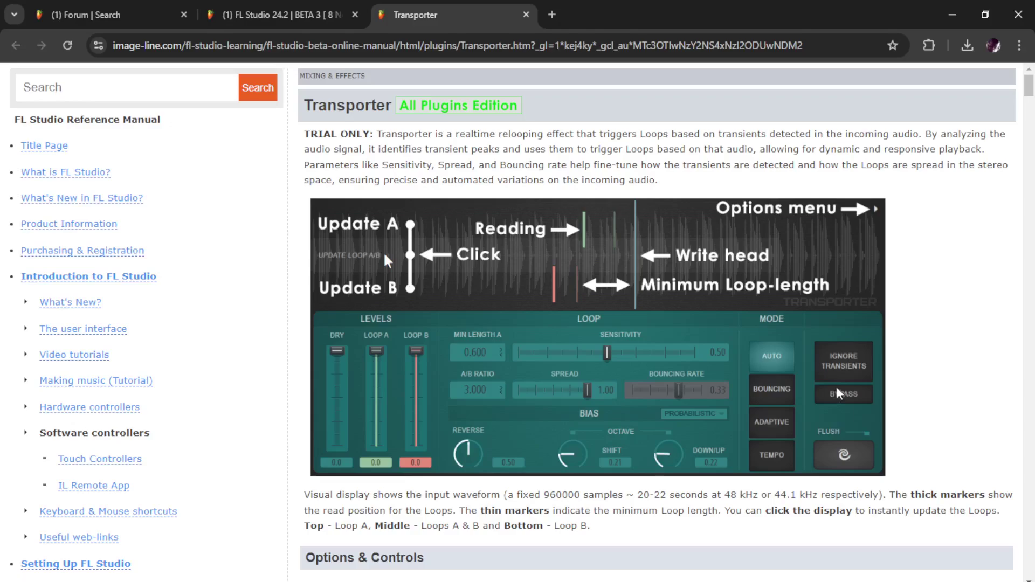
pyautogui.scroll(-2, 403, 480)
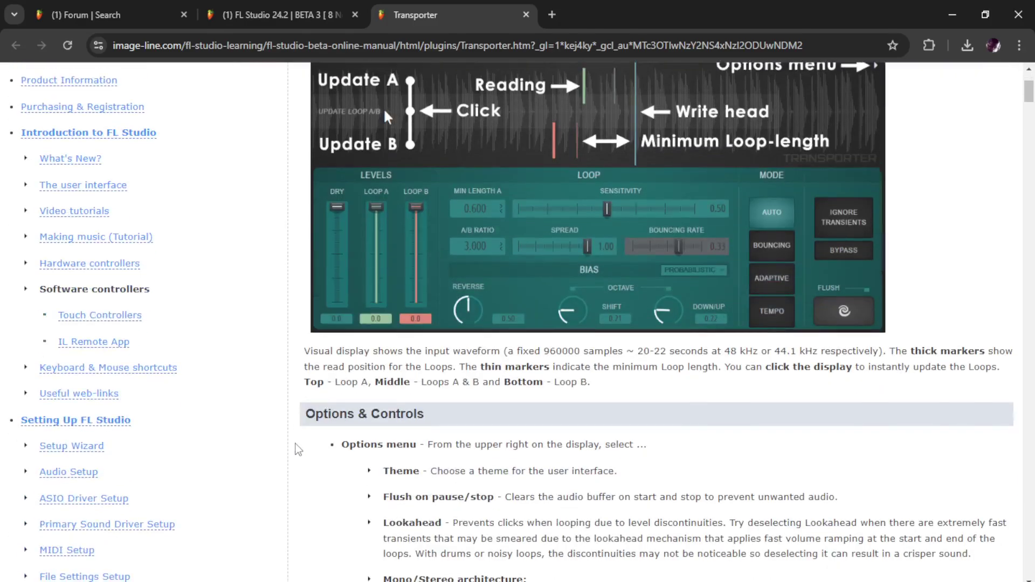
pyautogui.scroll(-2, 298, 448)
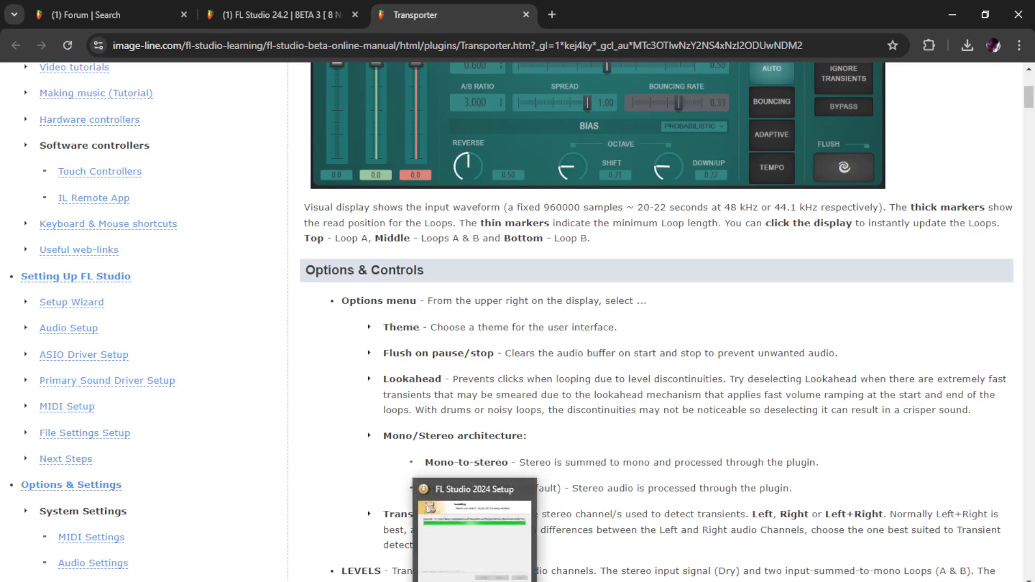
# - Check installer progress, then read the beta warning and installer lines in the 24.2 forum post
pyautogui.click(474, 534)
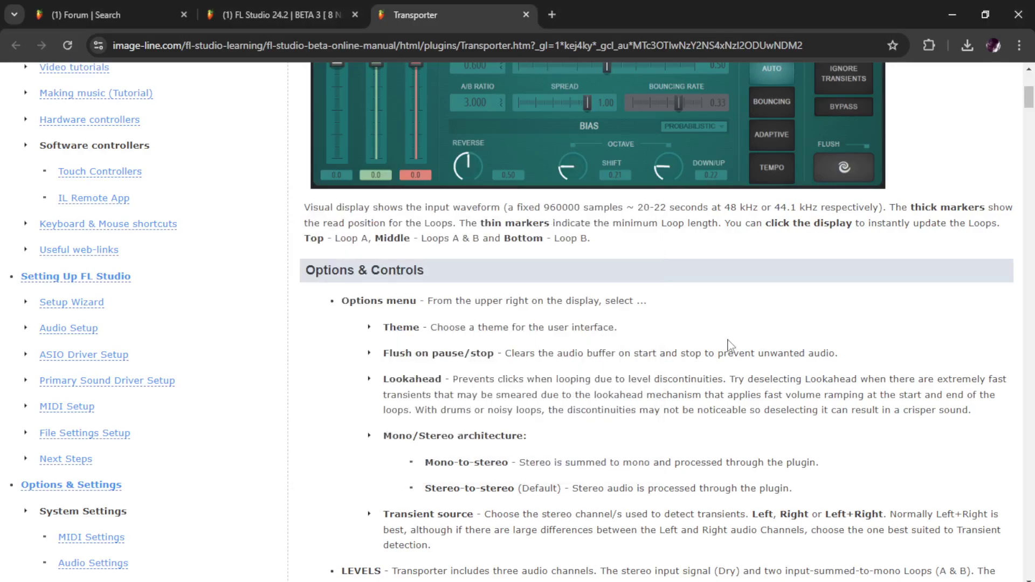
pyautogui.scroll(-1, 364, 336)
pyautogui.scroll(-1, 348, 334)
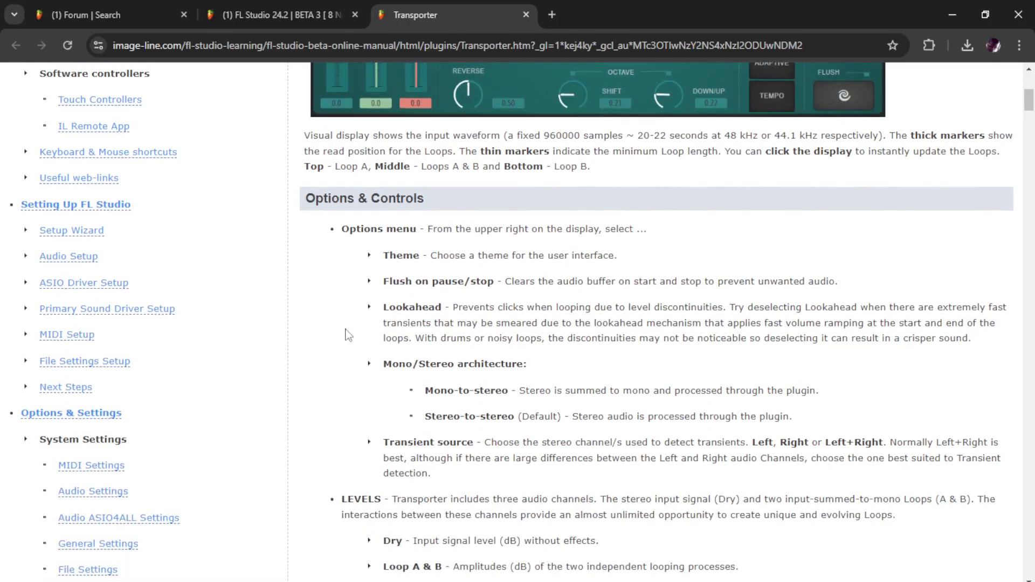
pyautogui.scroll(-2, 348, 334)
pyautogui.scroll(-1, 348, 334)
pyautogui.scroll(-2, 347, 334)
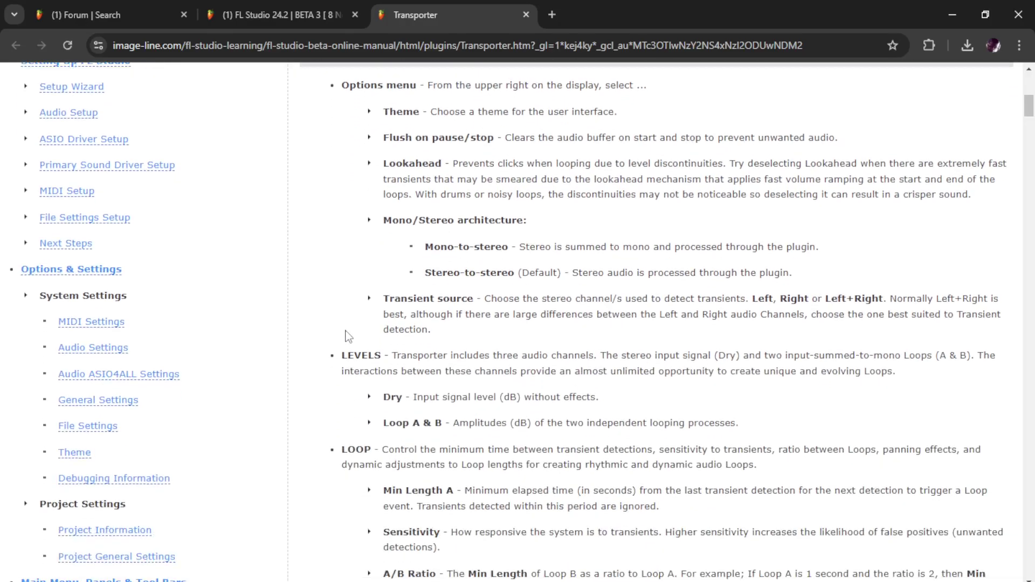
pyautogui.scroll(-1, 348, 334)
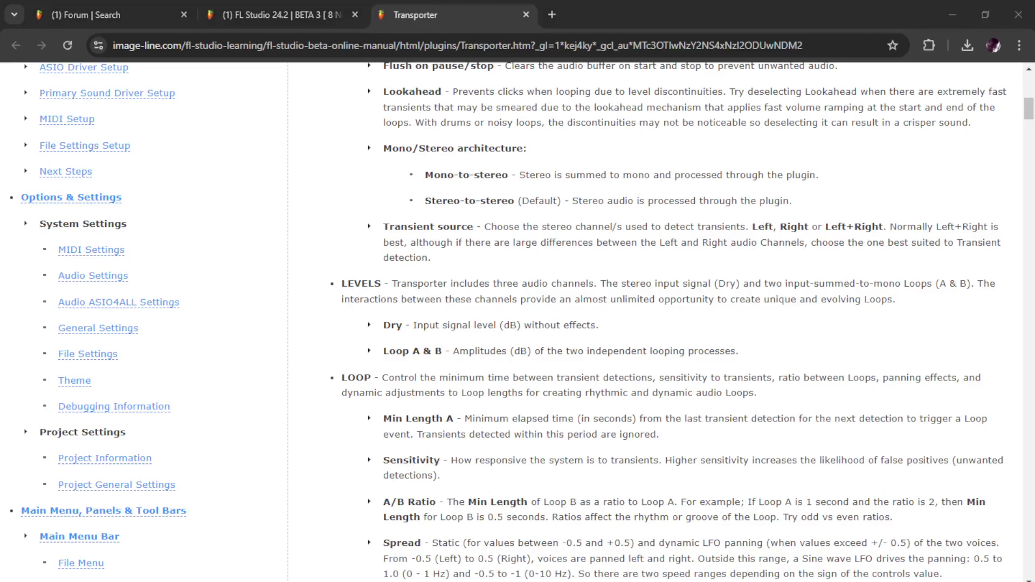
pyautogui.click(742, 392)
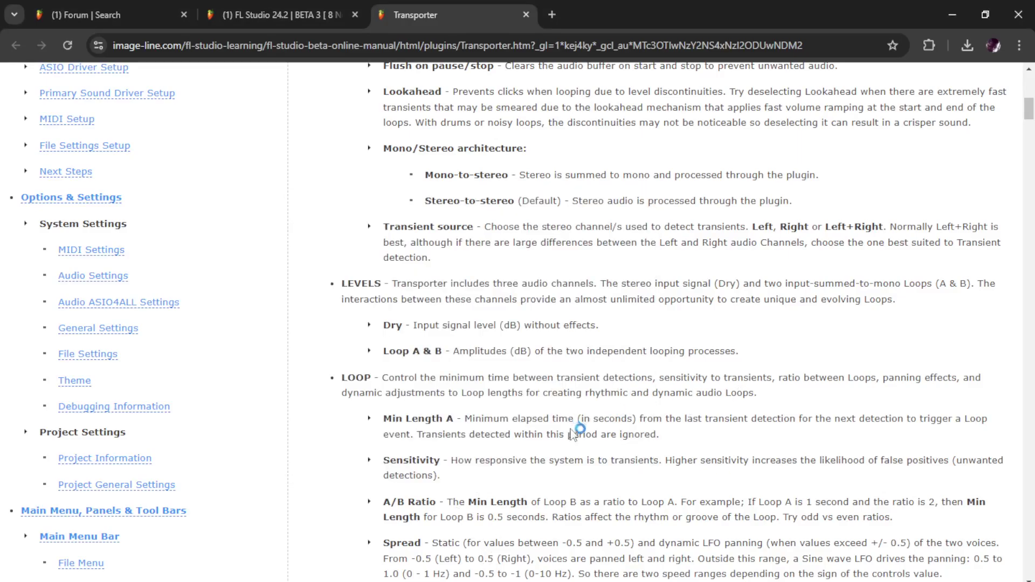
pyautogui.scroll(10, 570, 425)
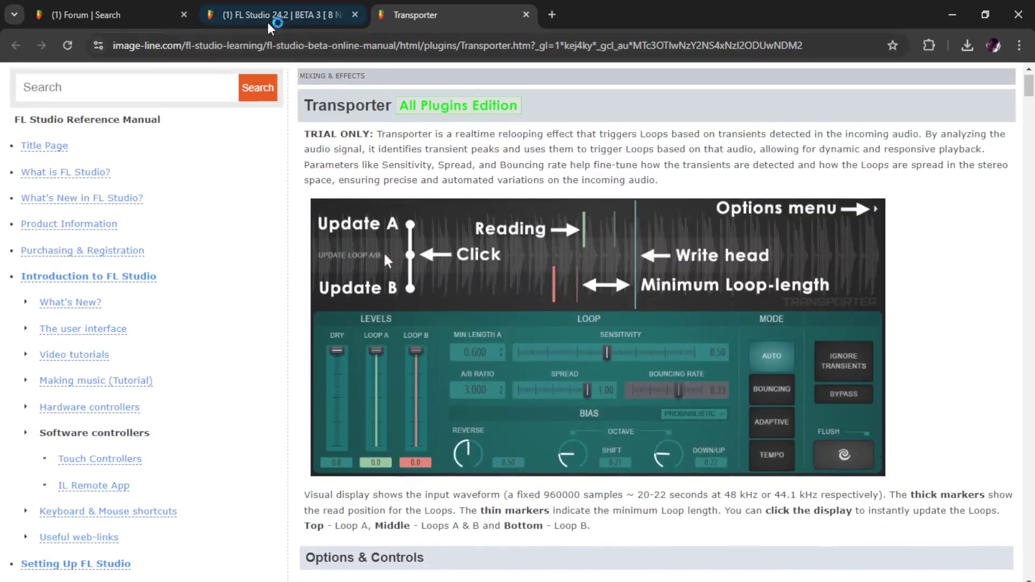
pyautogui.click(279, 15)
pyautogui.scroll(10, 267, 368)
pyautogui.scroll(3, 261, 376)
pyautogui.scroll(-6, 200, 375)
pyautogui.scroll(2, 200, 374)
pyautogui.moveTo(196, 382); pyautogui.dragTo(356, 376)
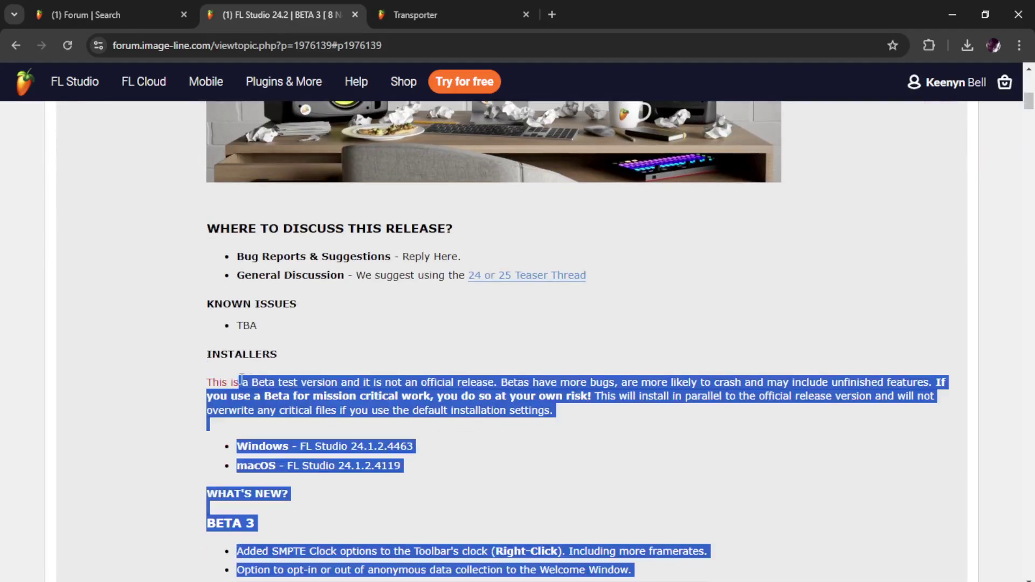
pyautogui.click(367, 362)
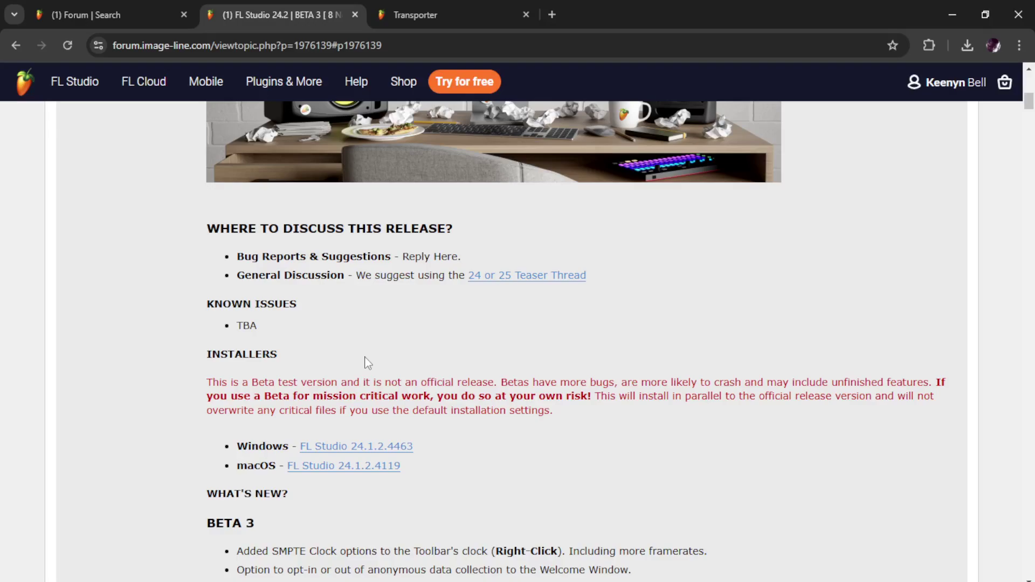
pyautogui.scroll(2, 367, 361)
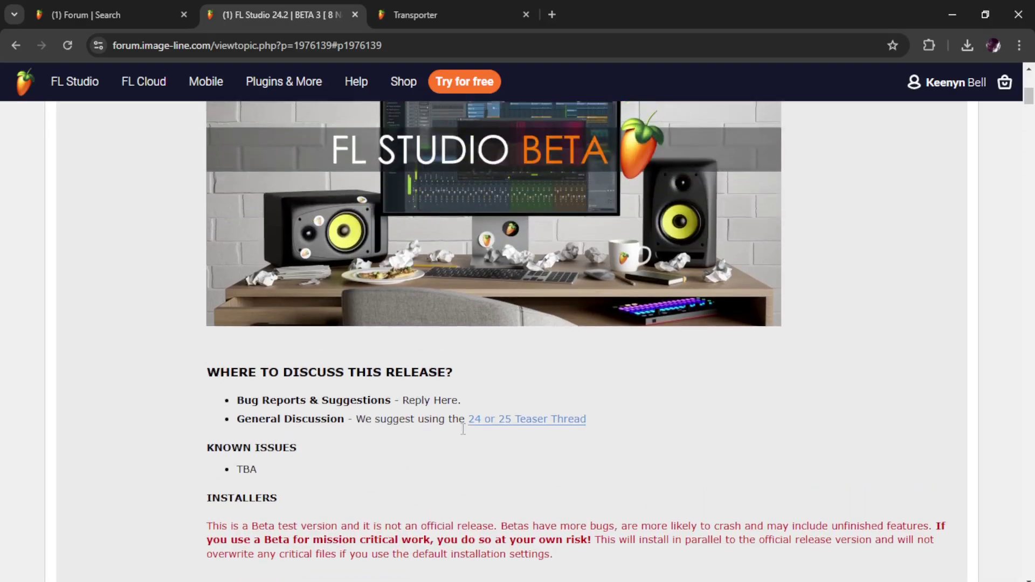
pyautogui.scroll(-1, 368, 362)
pyautogui.scroll(-2, 774, 415)
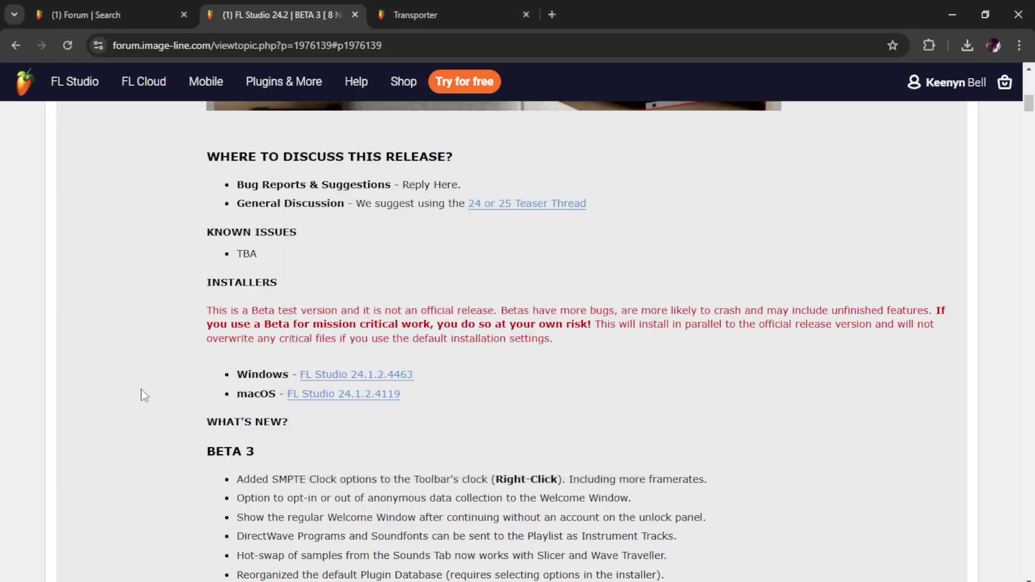
pyautogui.scroll(-3, 166, 393)
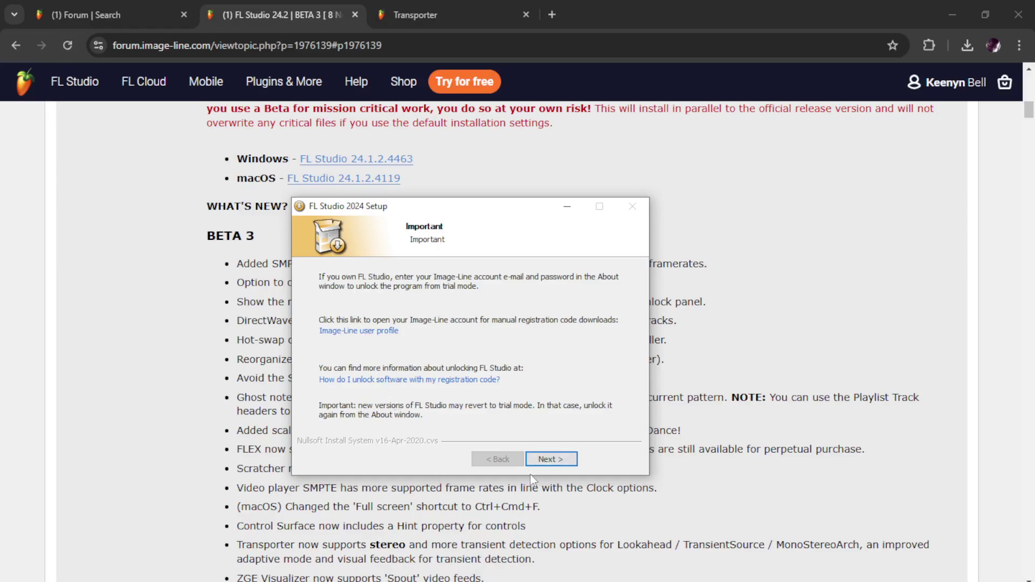
# - Advance past the Important and FL Studio Mobile pages and click Finish
pyautogui.click(550, 460)
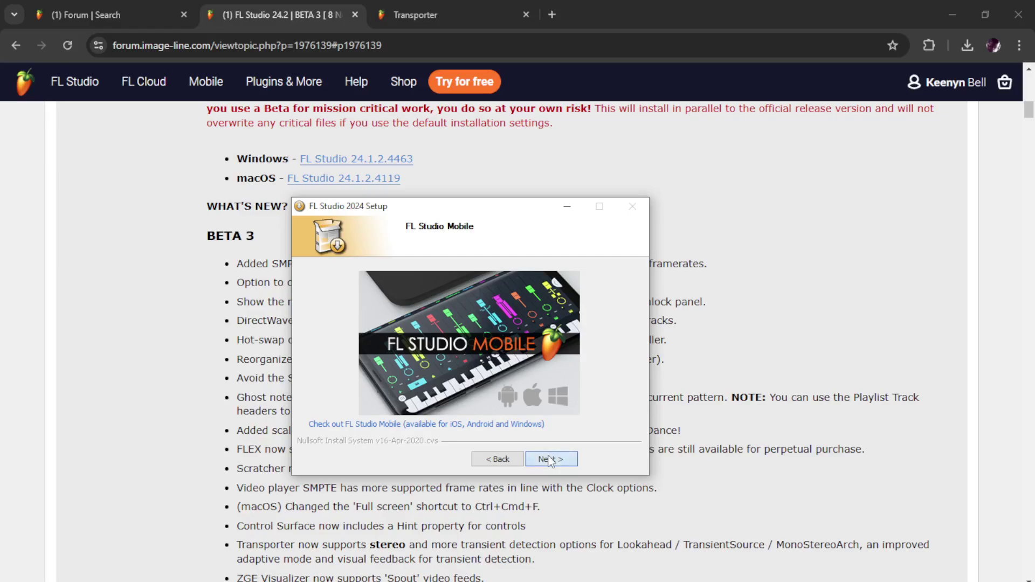
pyautogui.click(550, 459)
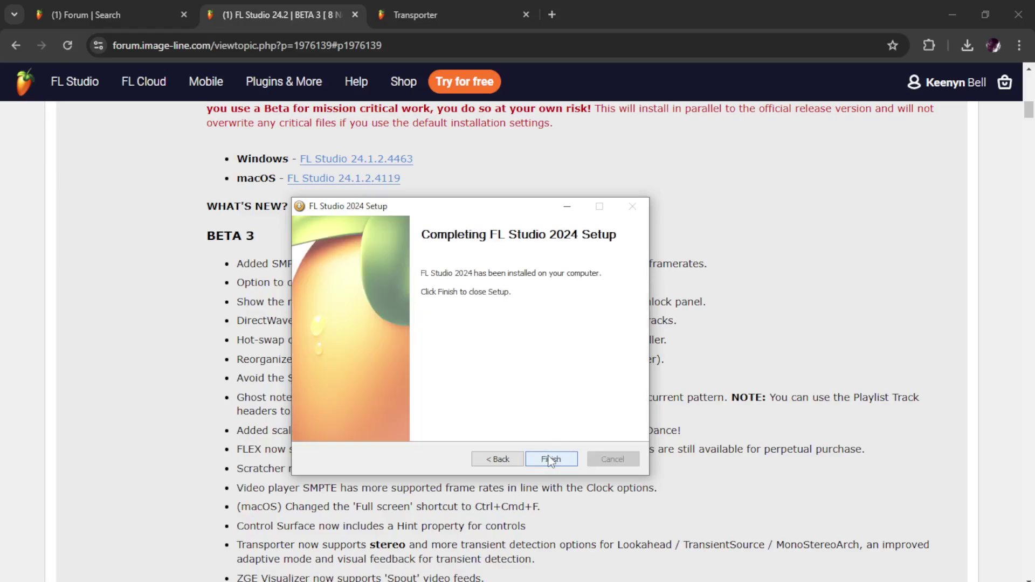
pyautogui.click(551, 459)
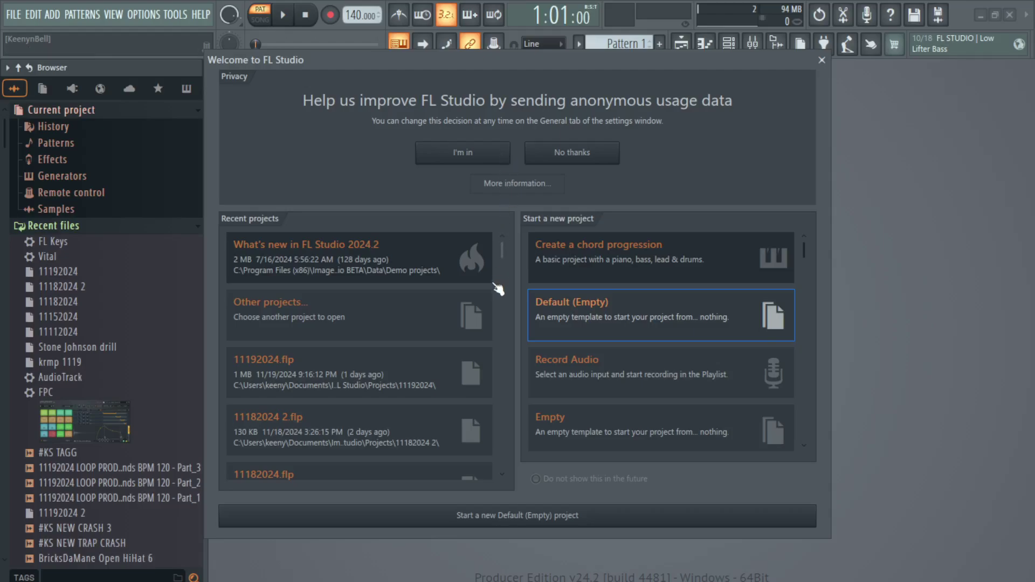
# - Opt in to anonymous usage data and open the 'What's new in FL Studio 2024.2' demo
pyautogui.click(471, 155)
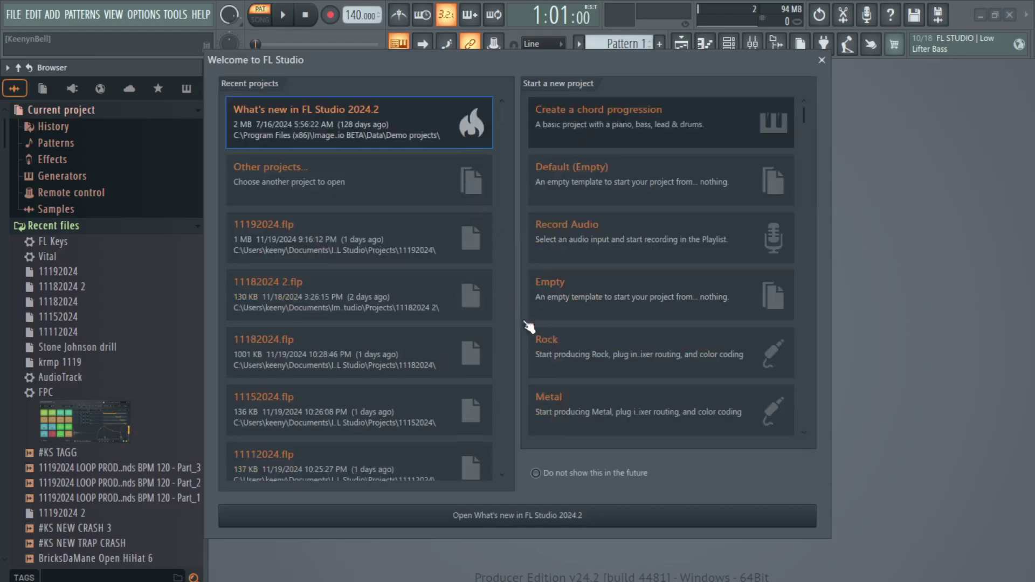
pyautogui.click(543, 519)
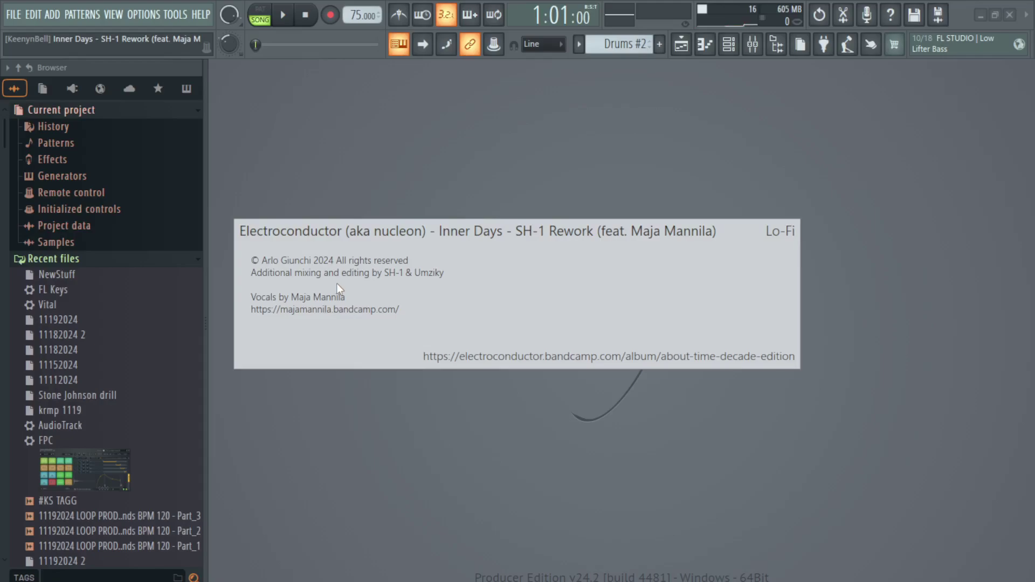
# - Close the song info, then play and stop the Inner Days demo's full playlist arrangement
pyautogui.click(739, 269)
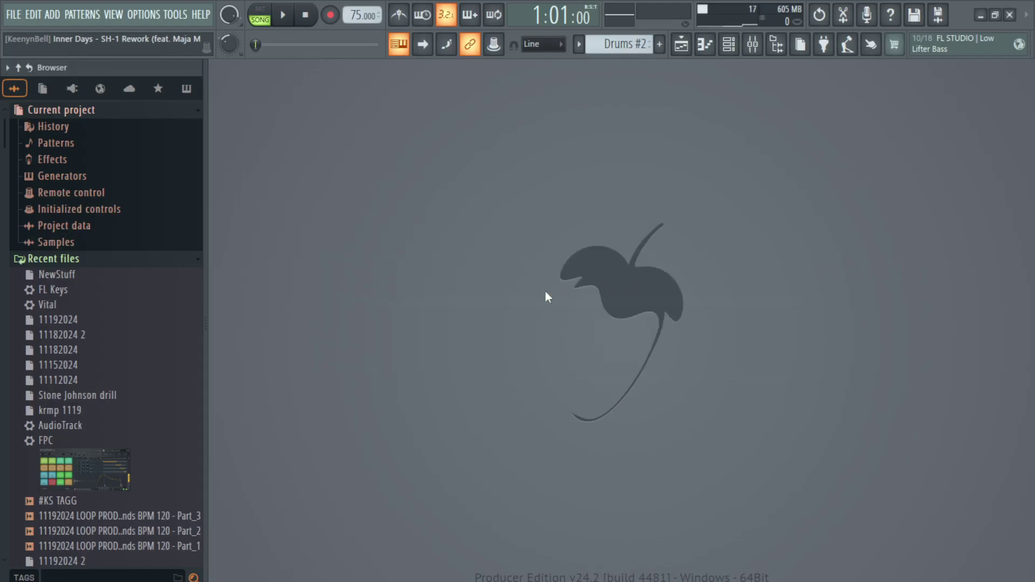
pyautogui.click(681, 45)
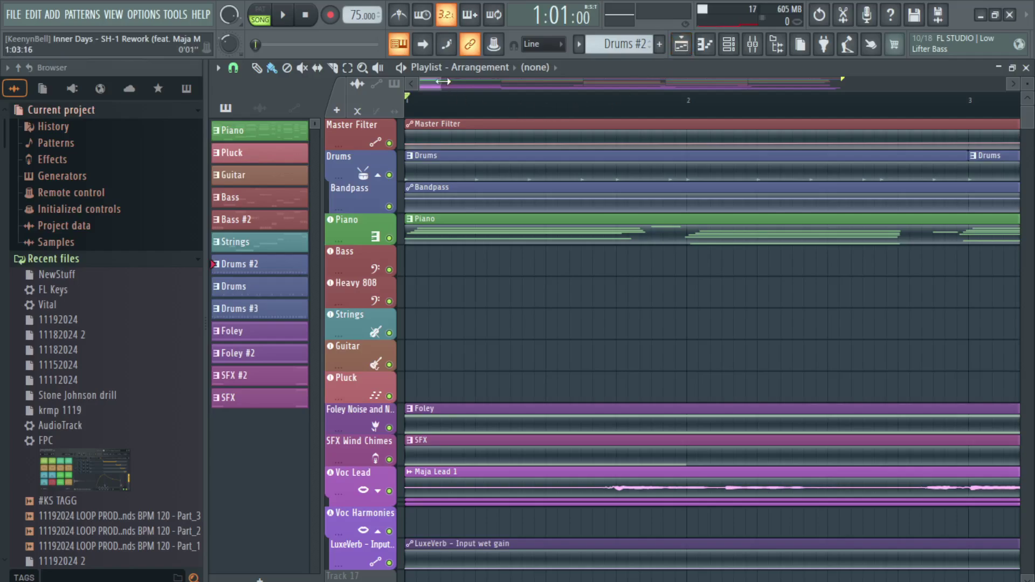
pyautogui.scroll(-5, 589, 106)
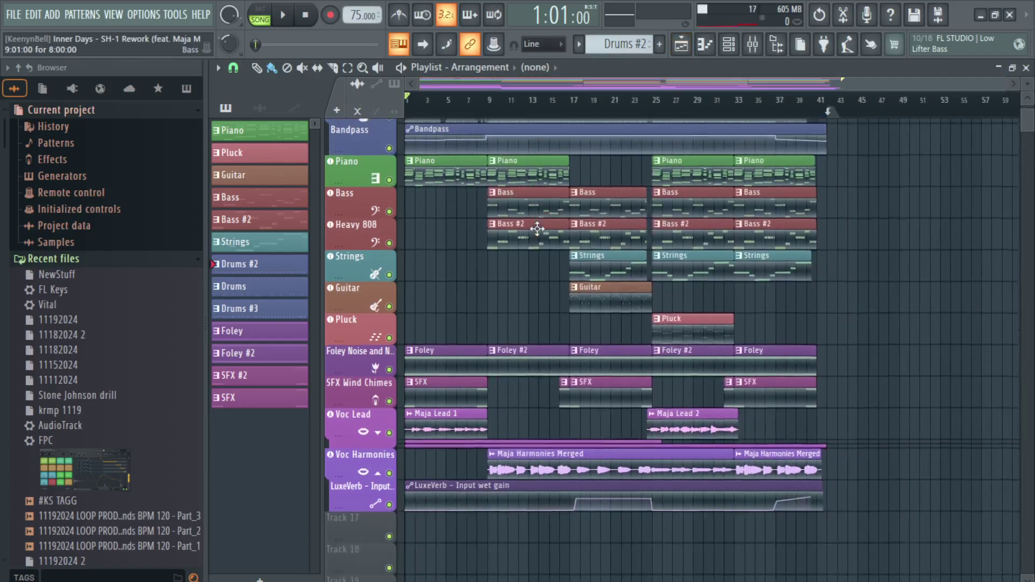
pyautogui.scroll(-5, 566, 323)
pyautogui.scroll(5, 485, 243)
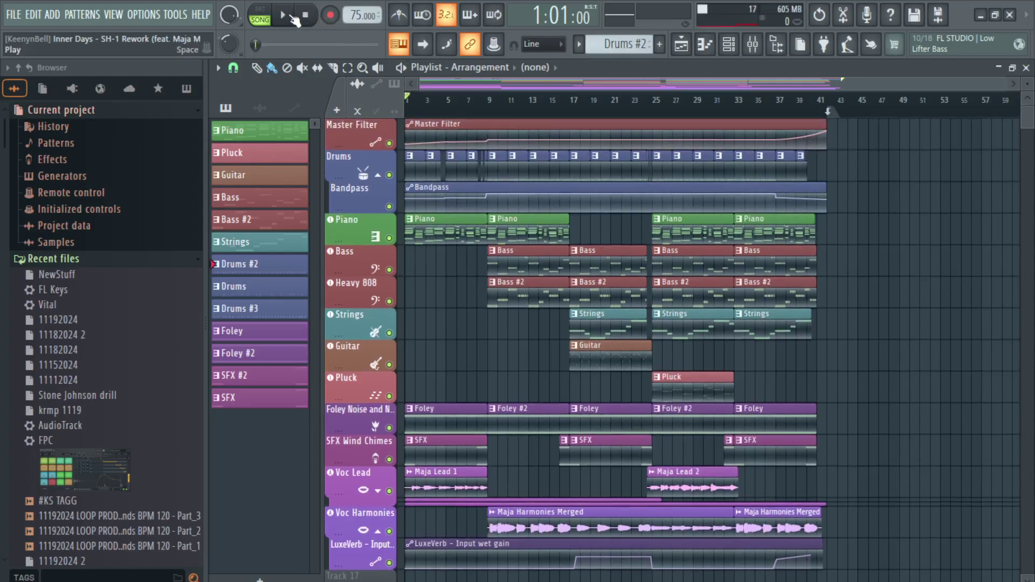
pyautogui.press('space')
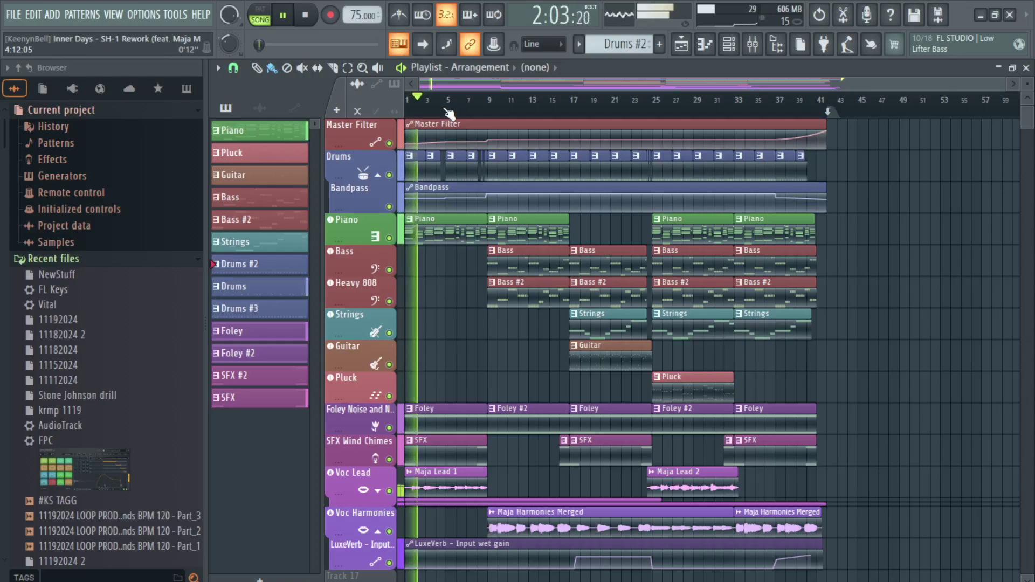
pyautogui.scroll(3, 420, 89)
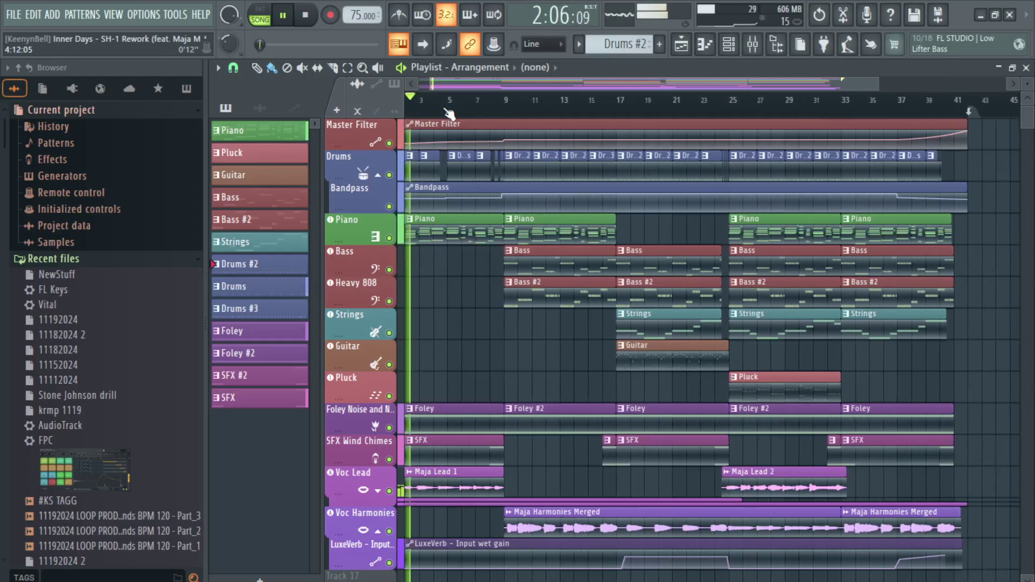
pyautogui.click(306, 16)
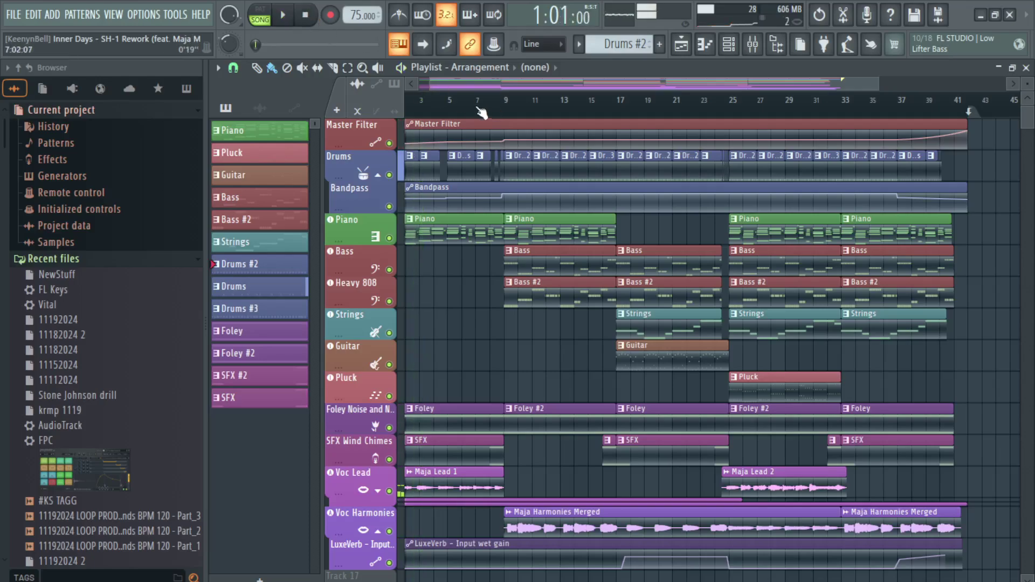
pyautogui.scroll(1, 421, 89)
pyautogui.scroll(-4, 510, 261)
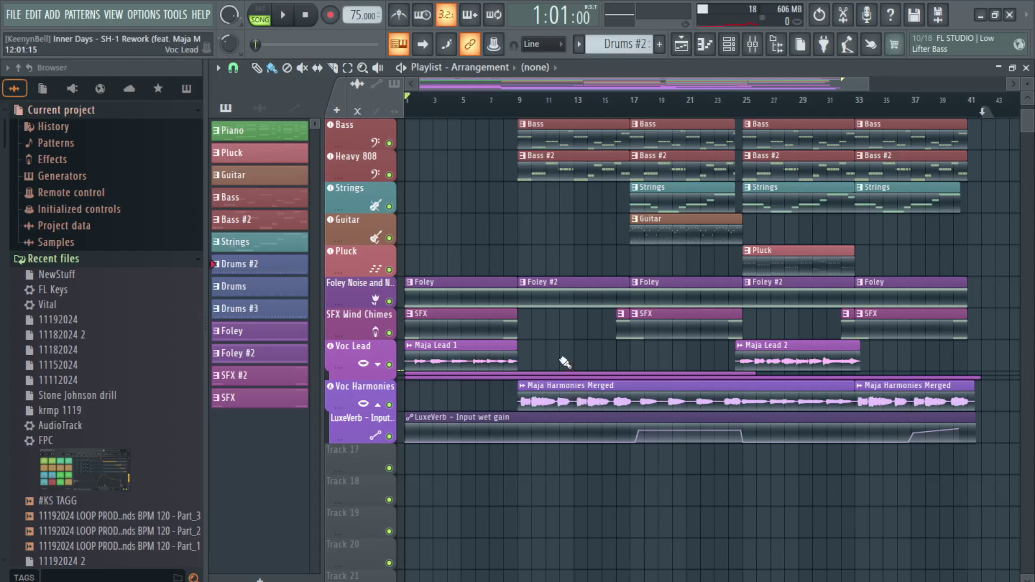
pyautogui.scroll(2, 558, 359)
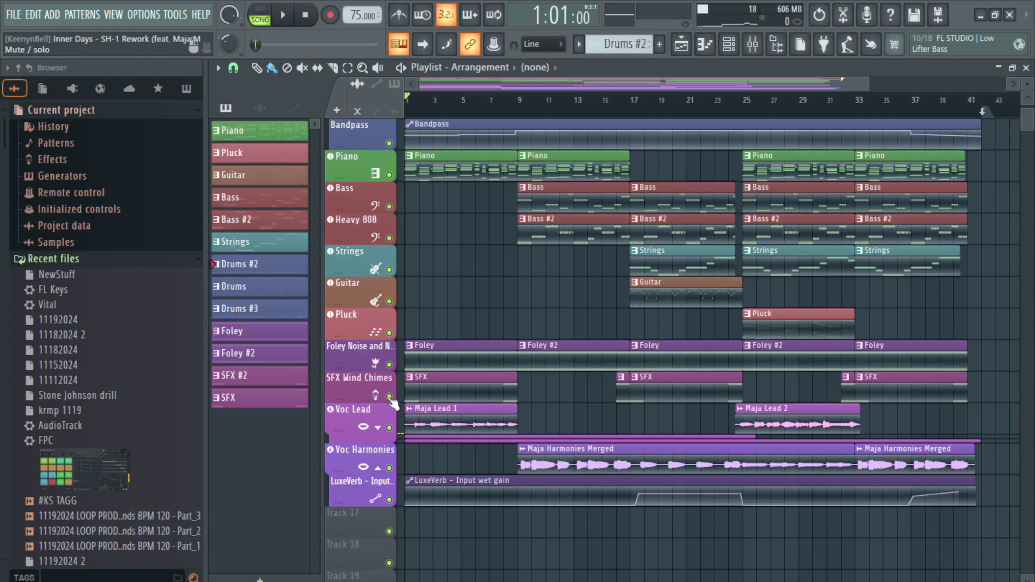
# - Solo Voc Lead and inspect the Maja Lead 1 and Maja Harmonies Merged clip settings
pyautogui.rightClick(389, 427)
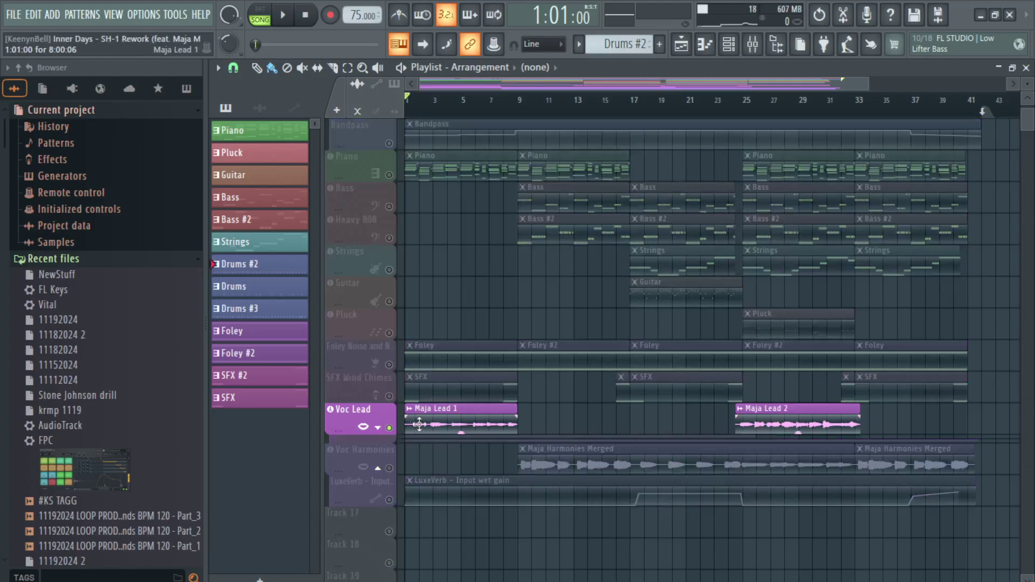
pyautogui.doubleClick(467, 411)
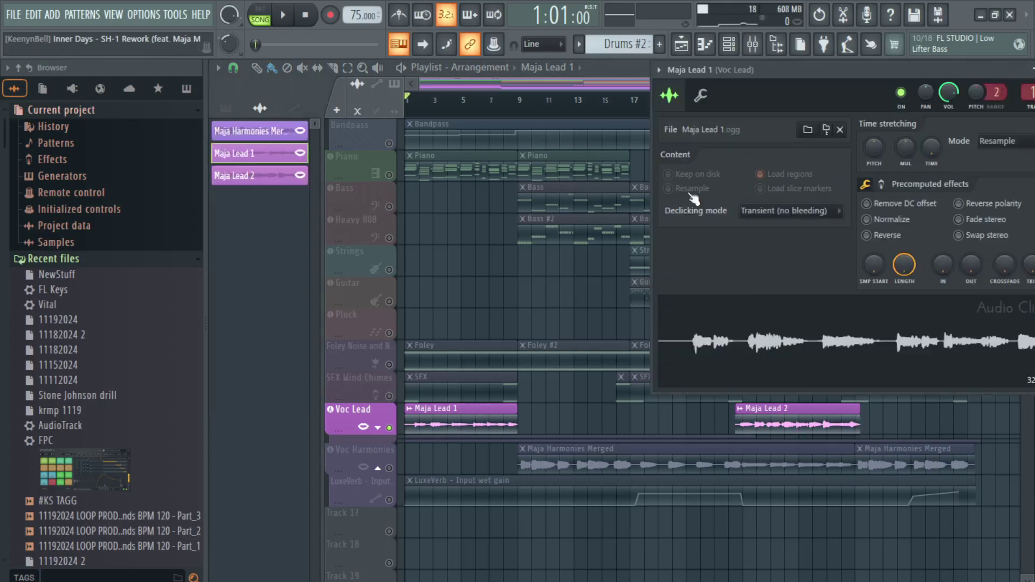
pyautogui.moveTo(726, 72); pyautogui.dragTo(372, 117)
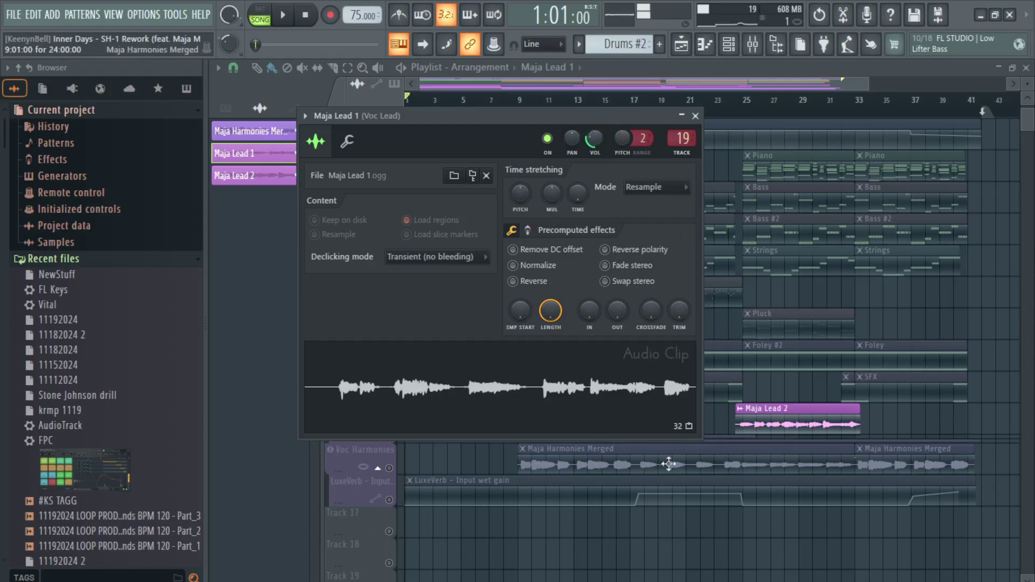
pyautogui.doubleClick(582, 470)
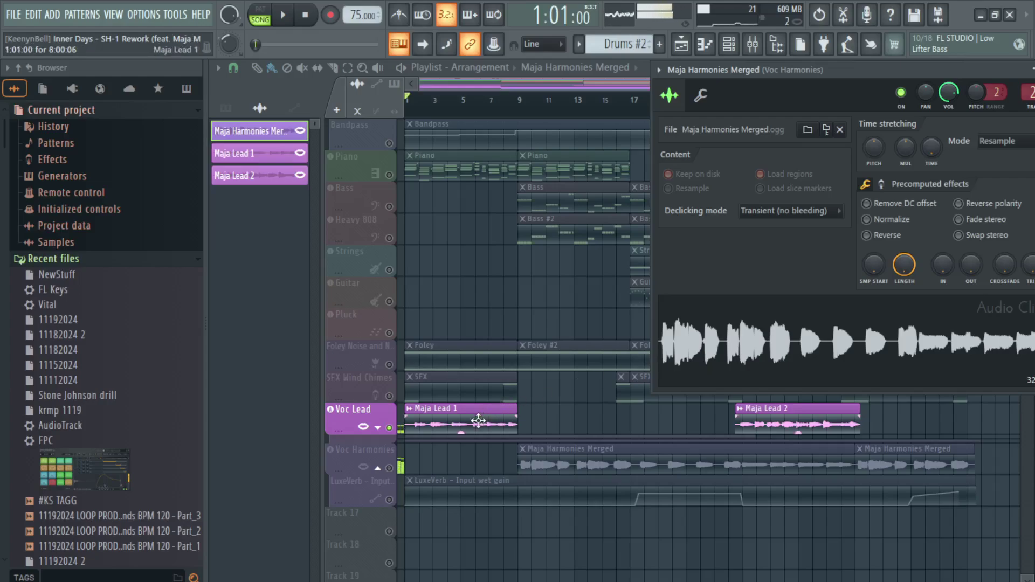
pyautogui.click(306, 15)
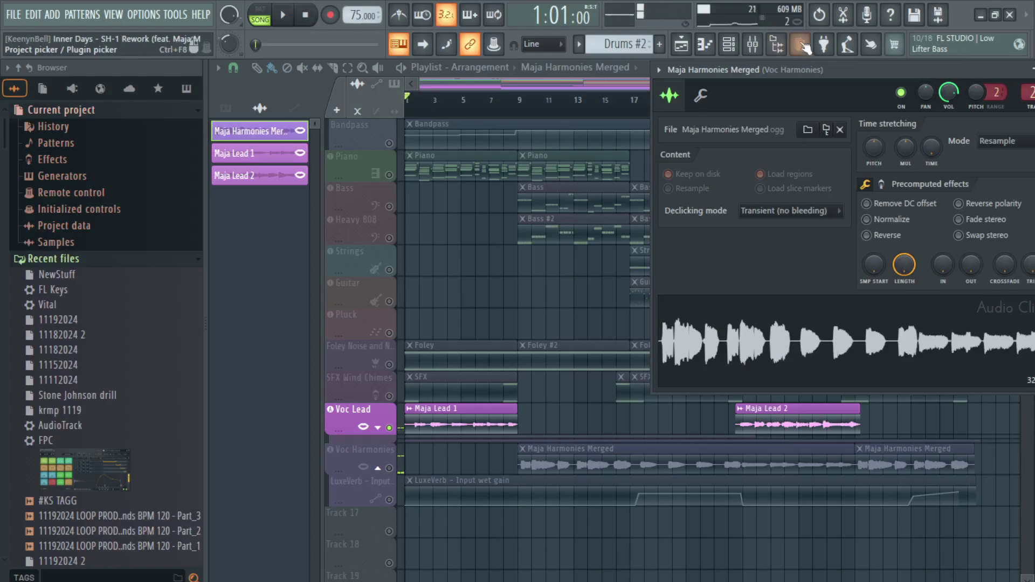
pyautogui.moveTo(821, 70); pyautogui.dragTo(794, 103)
pyautogui.click(826, 97)
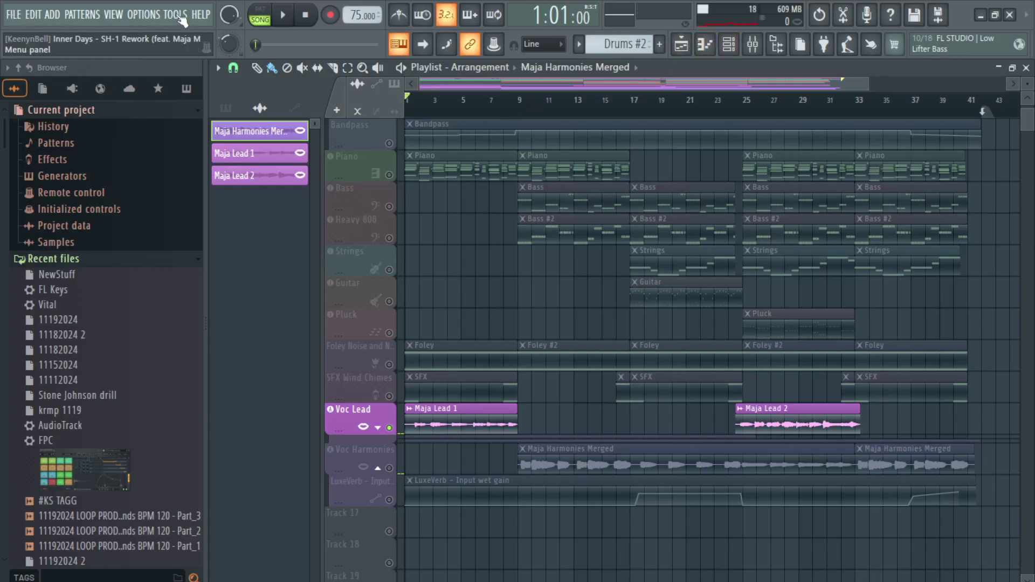
# - Start a new empty project, discarding unsaved changes to NewStuff.flp
pyautogui.click(14, 15)
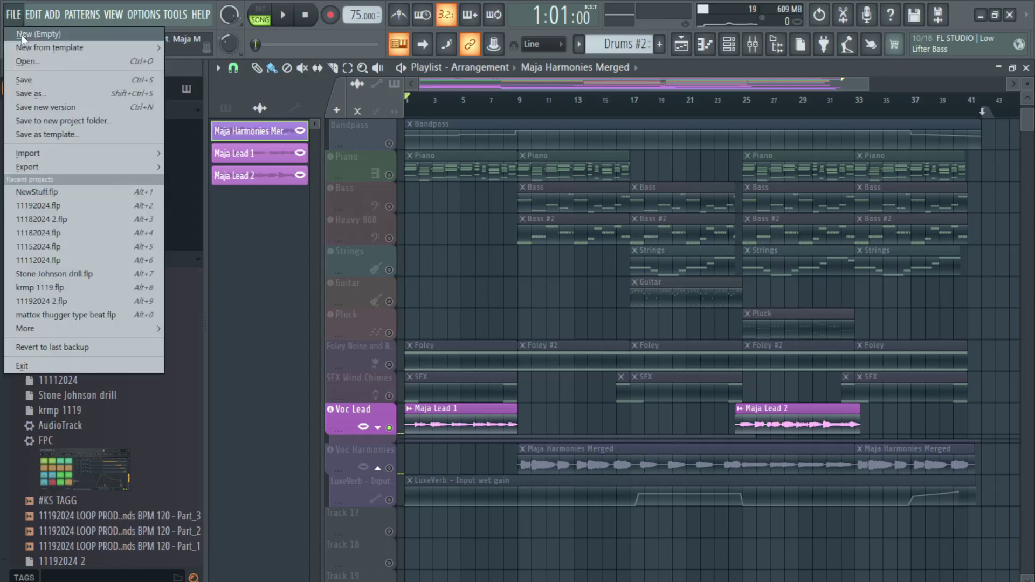
pyautogui.click(38, 34)
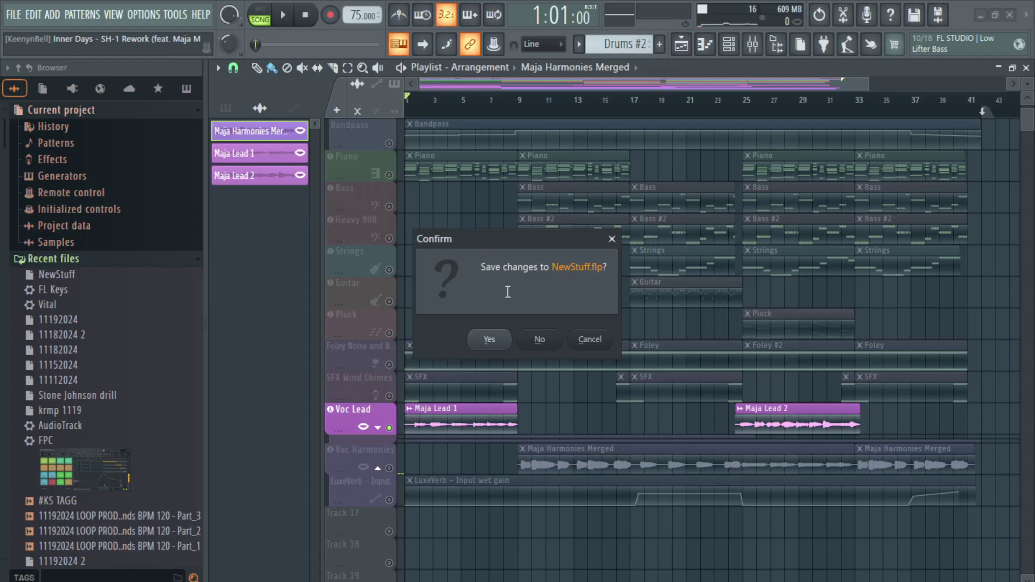
pyautogui.click(540, 339)
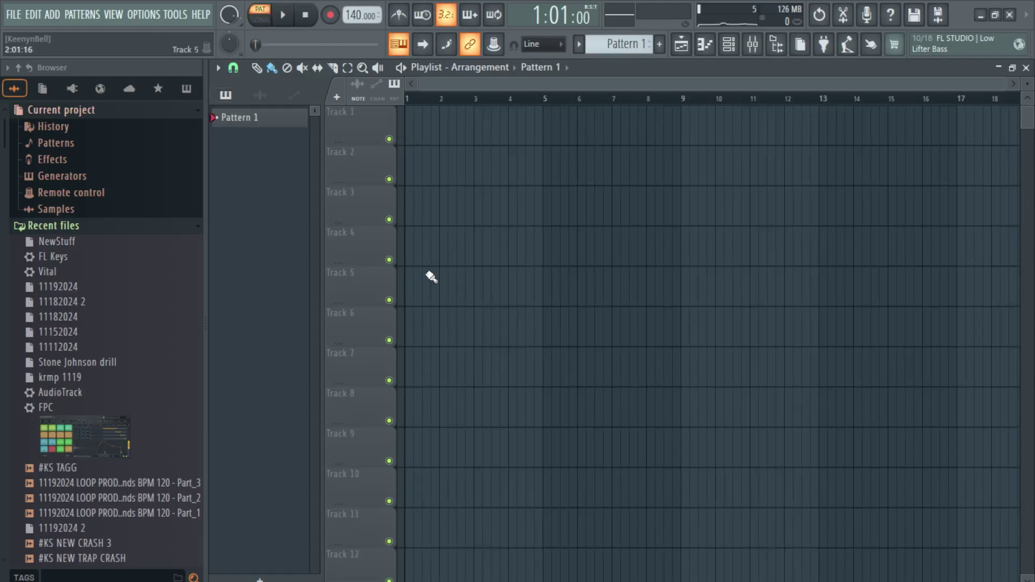
# - Add an FL Keys channel and drag in the Caribbean G Min Chords MIDI file
pyautogui.click(751, 45)
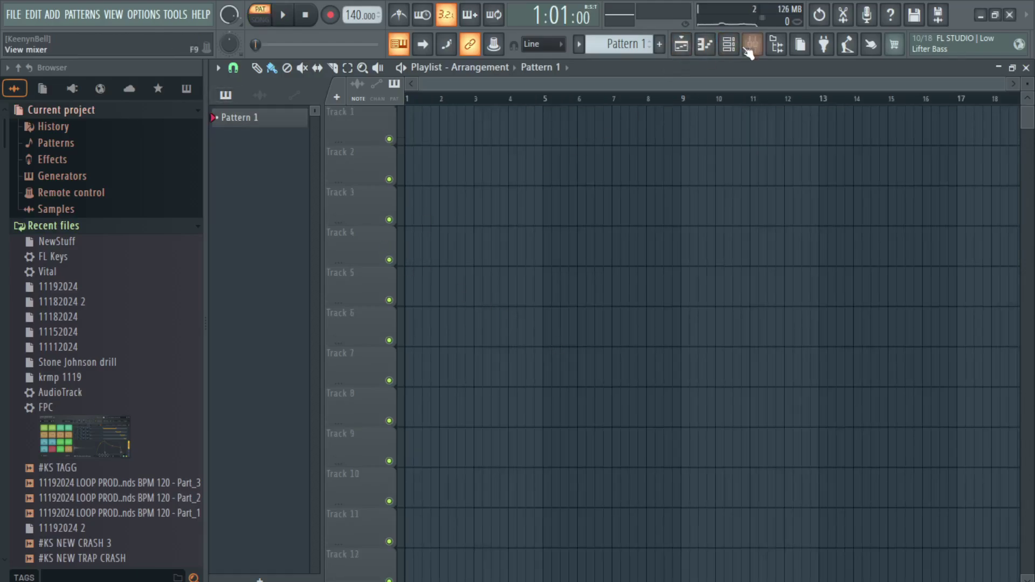
pyautogui.click(729, 44)
pyautogui.click(483, 235)
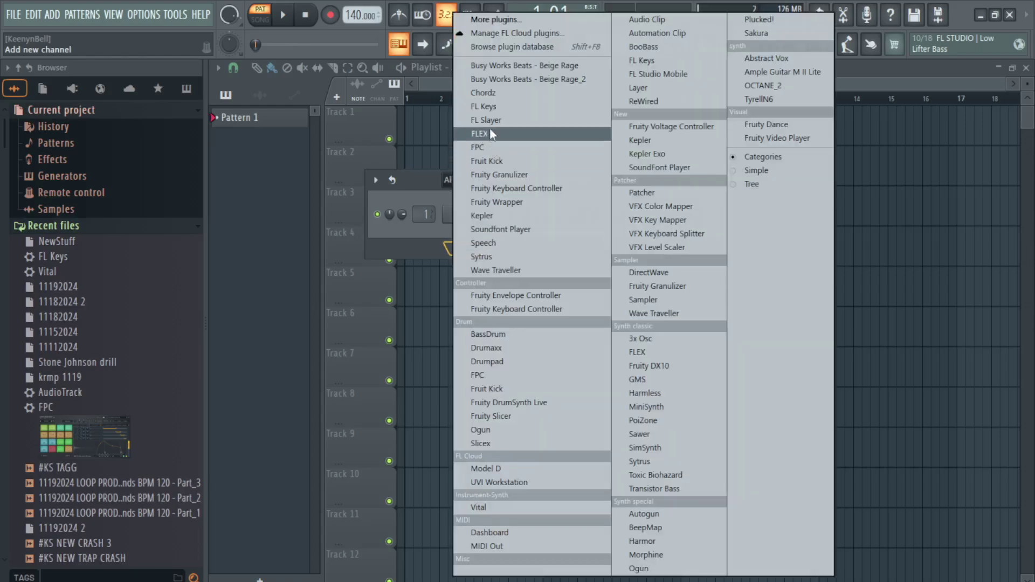
pyautogui.click(487, 109)
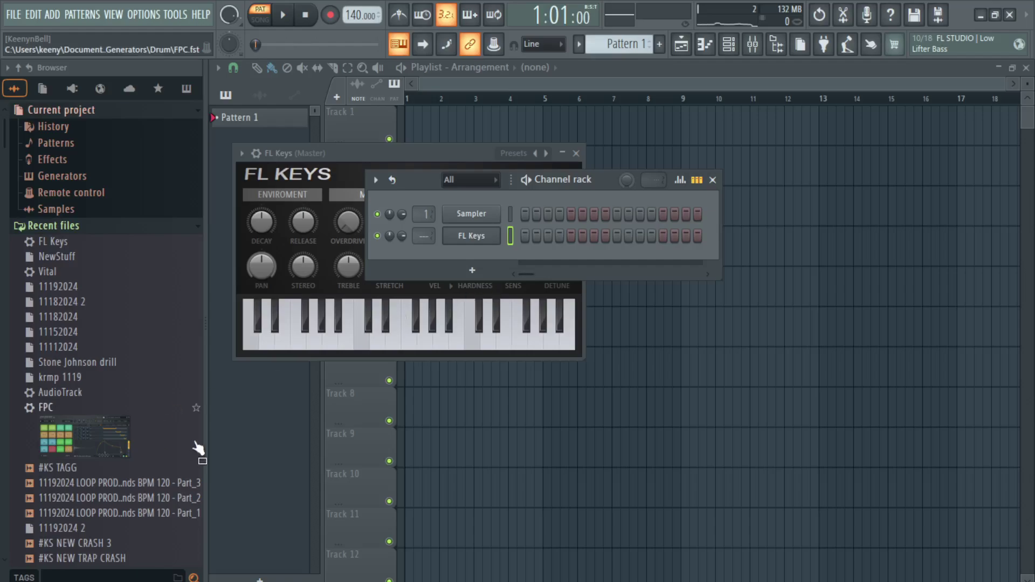
pyautogui.scroll(-10, 135, 473)
pyautogui.scroll(-1, 136, 473)
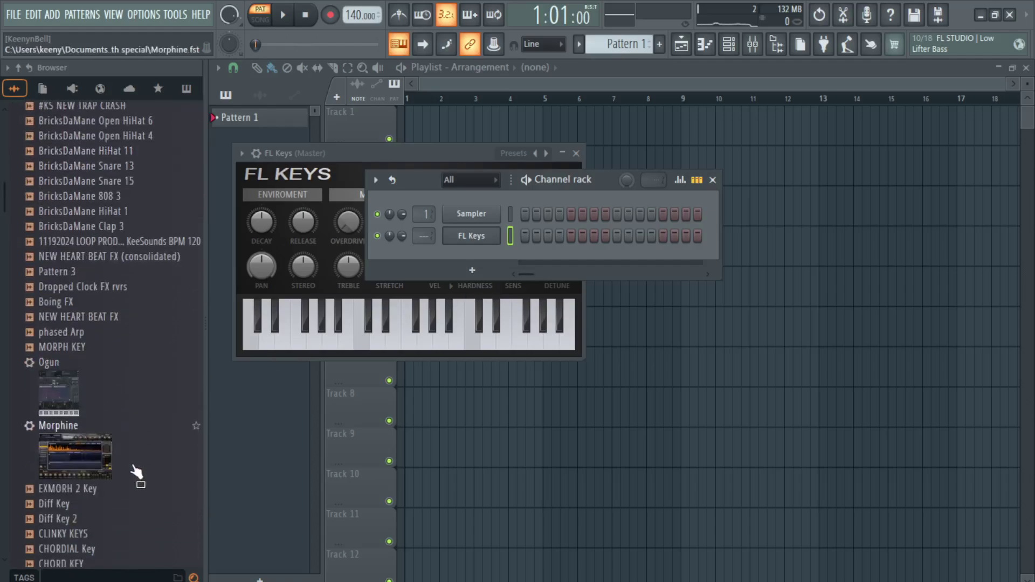
pyautogui.scroll(3, 142, 427)
pyautogui.scroll(3, 143, 427)
pyautogui.scroll(5, 143, 426)
pyautogui.scroll(3, 142, 427)
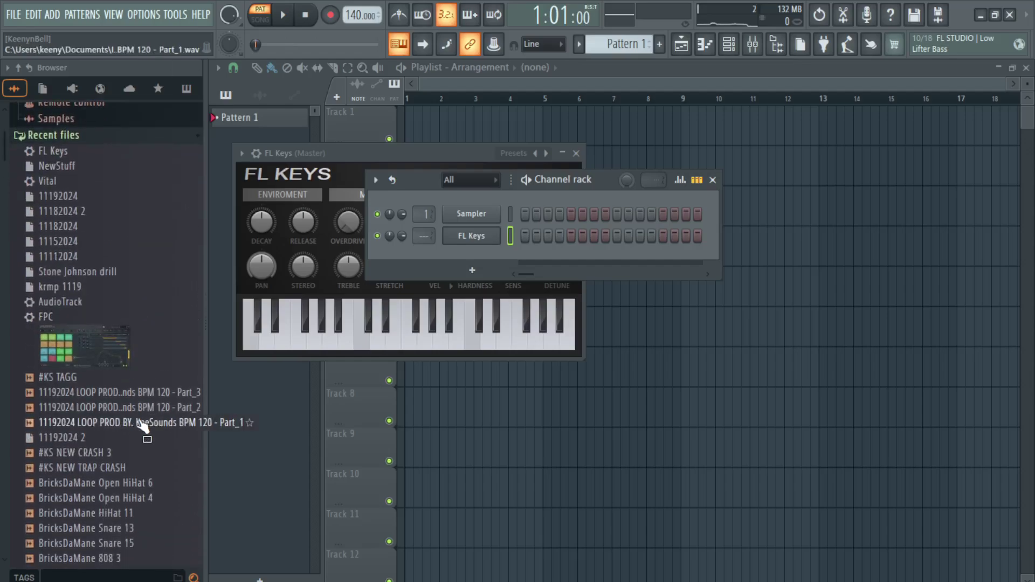
pyautogui.scroll(-5, 146, 427)
pyautogui.scroll(-5, 146, 427)
pyautogui.scroll(-5, 145, 427)
pyautogui.scroll(-2, 146, 428)
pyautogui.scroll(-3, 146, 427)
pyautogui.scroll(-5, 90, 380)
pyautogui.scroll(-3, 85, 371)
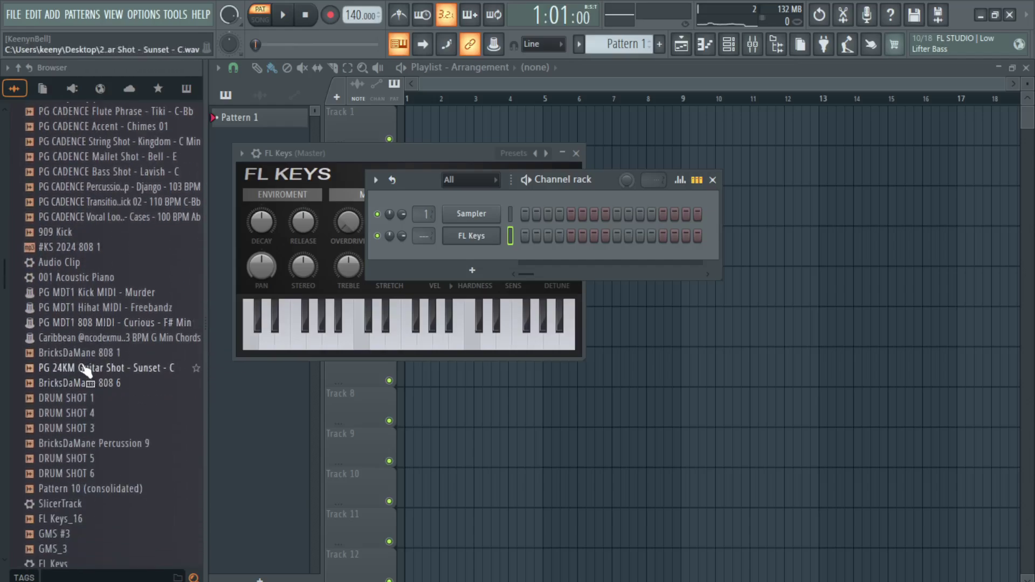
pyautogui.moveTo(82, 339)
pyautogui.mouseDown()
pyautogui.moveTo(238, 284)
pyautogui.moveTo(470, 236)
pyautogui.mouseUp()
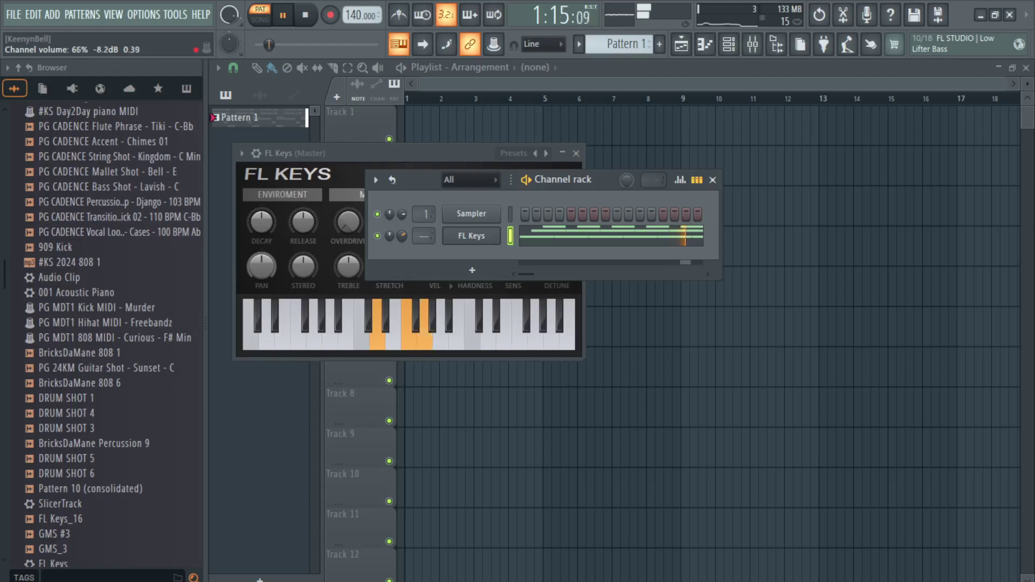
# - Review FL Keys' G Min chord notes across bars 1-9, restart playback, and show the mixer
pyautogui.click(543, 236)
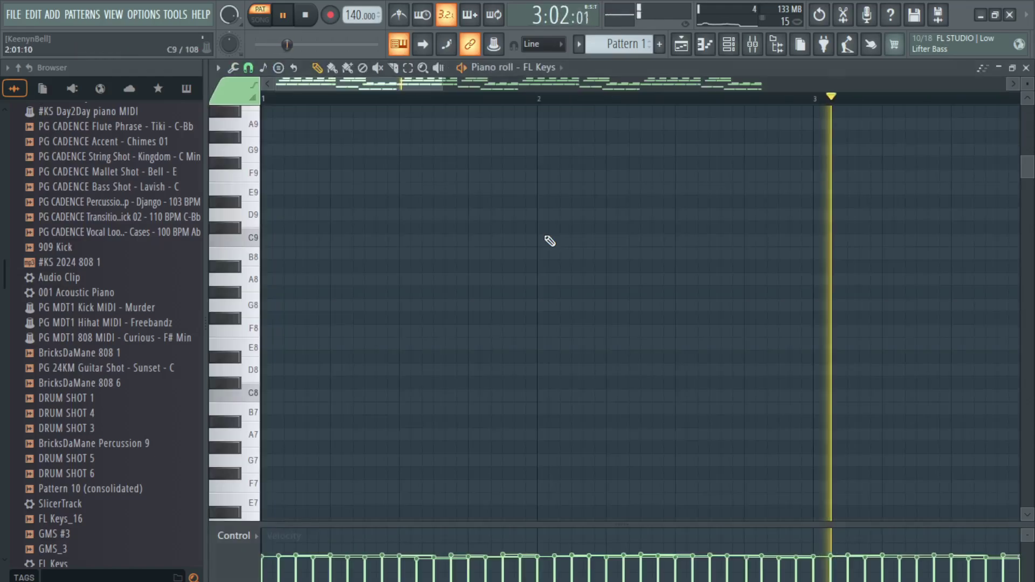
pyautogui.moveTo(764, 85); pyautogui.dragTo(804, 129)
pyautogui.scroll(-10, 740, 187)
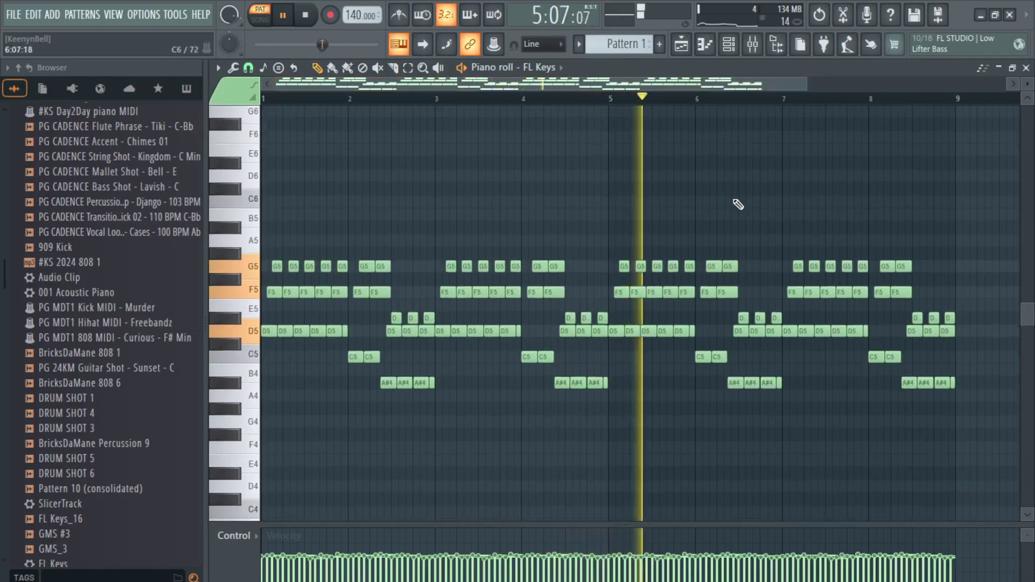
pyautogui.press('F7')
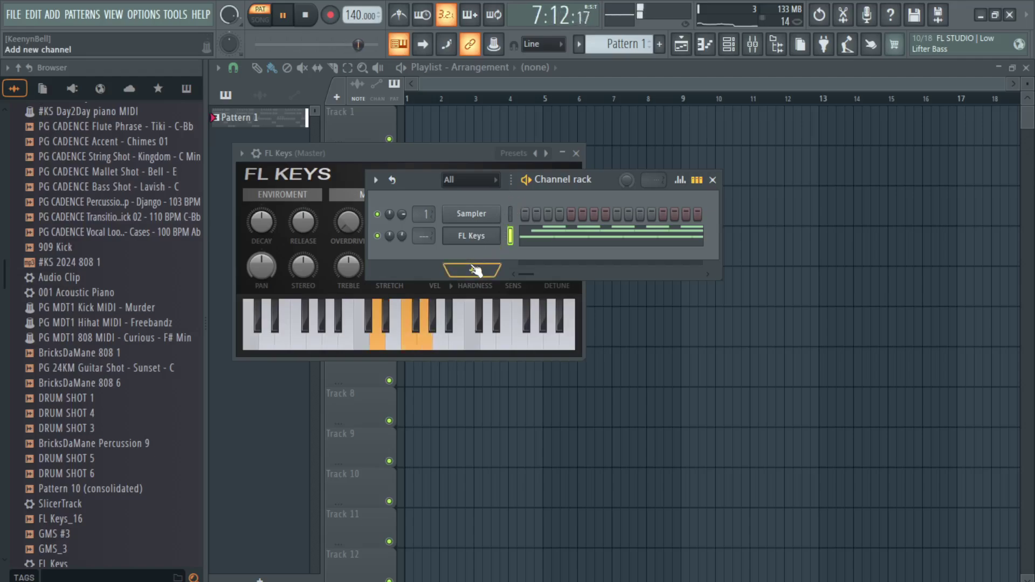
pyautogui.scroll(2, 424, 237)
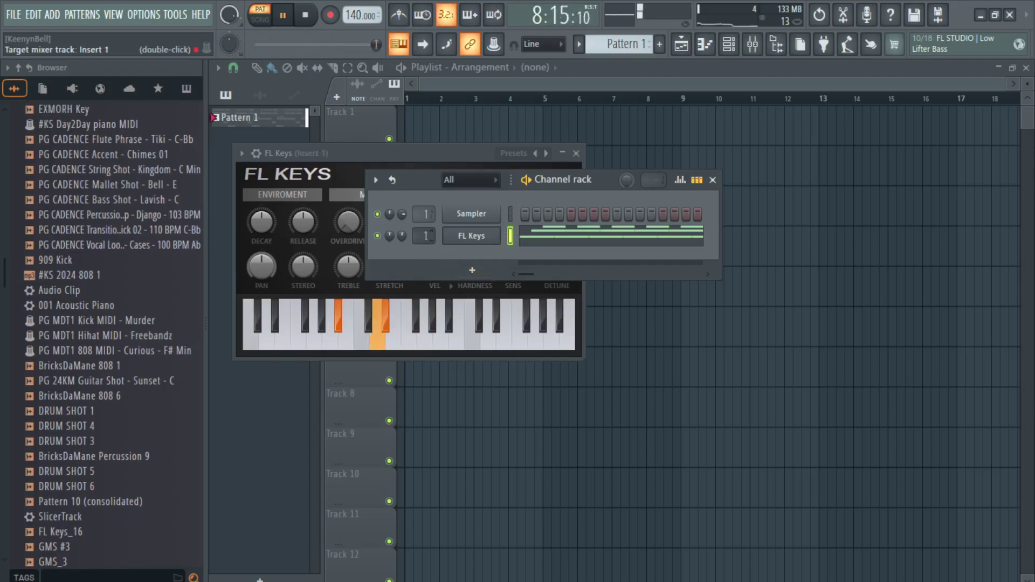
pyautogui.press('space')
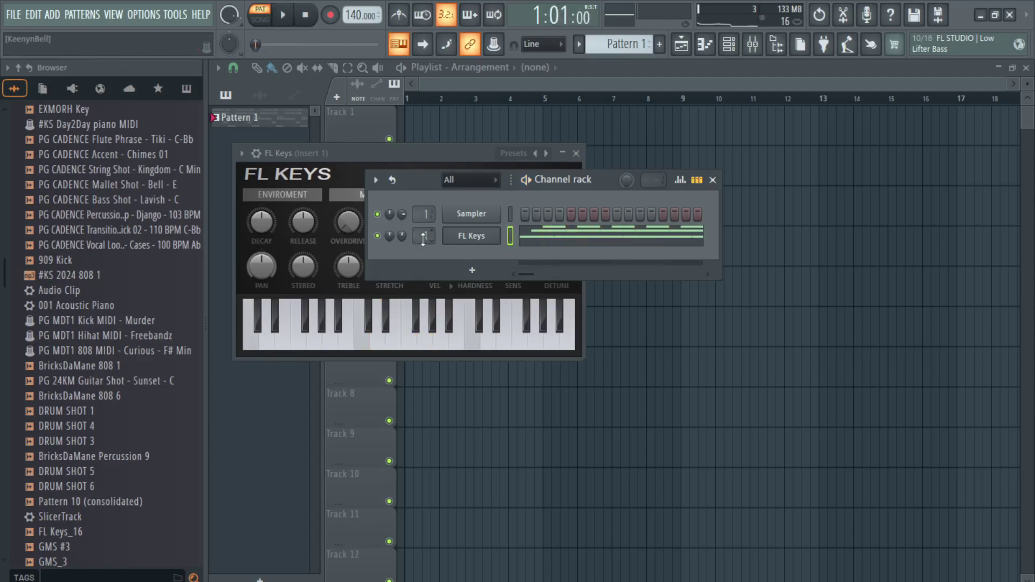
pyautogui.press('space')
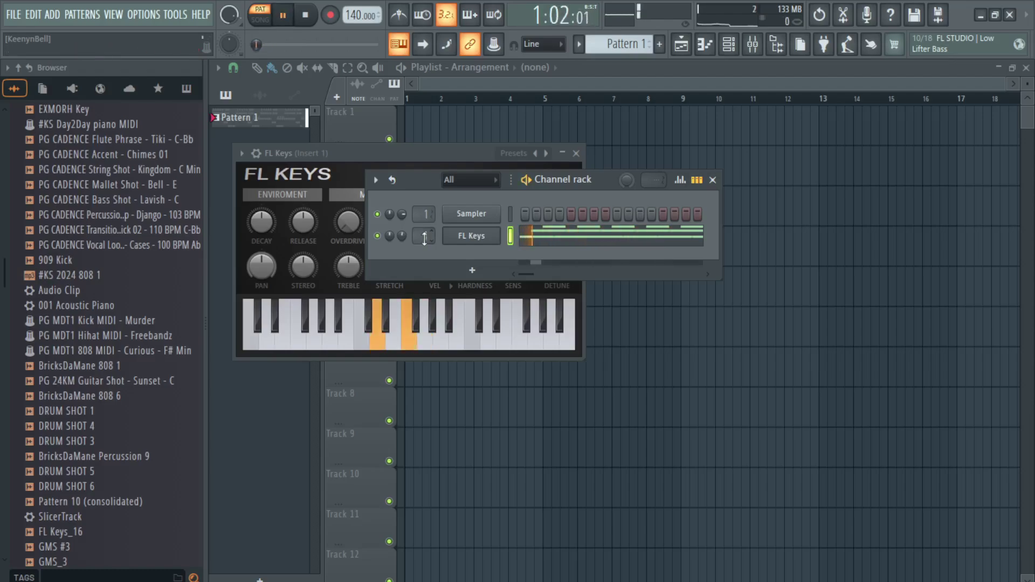
pyautogui.press('F9')
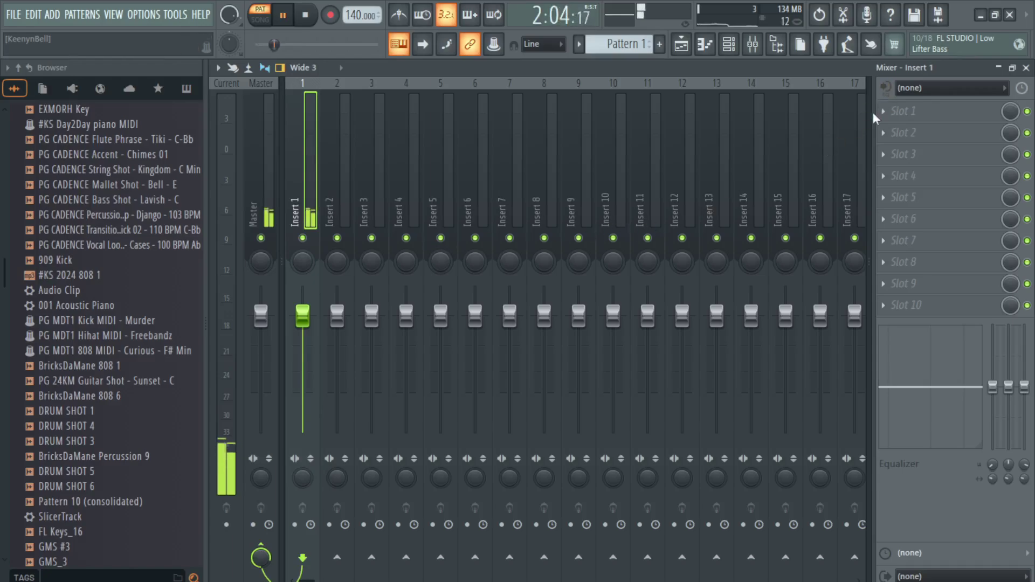
# - Load Transporter into the first effect slot of mixer Insert 1
pyautogui.click(873, 112)
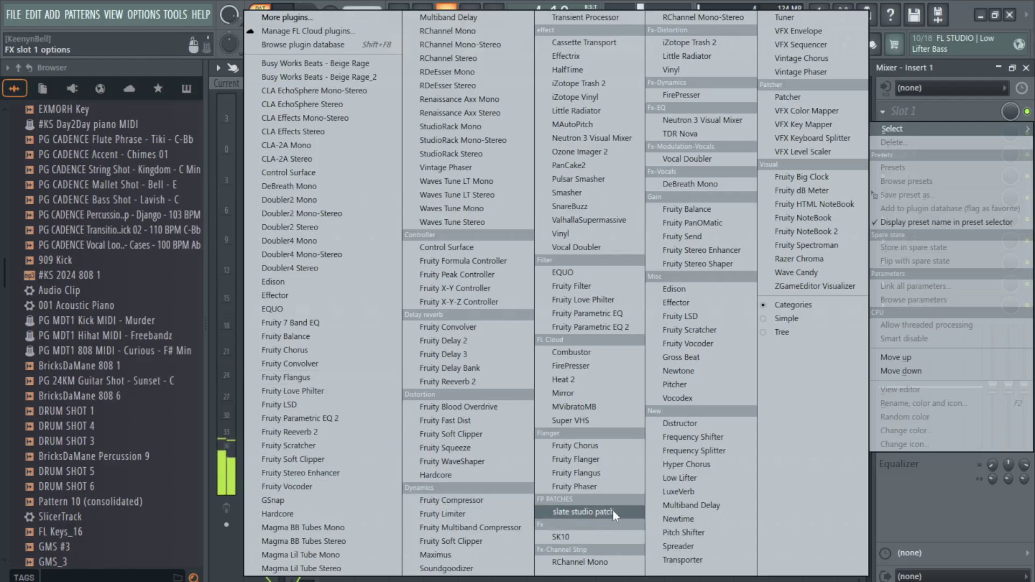
pyautogui.click(672, 559)
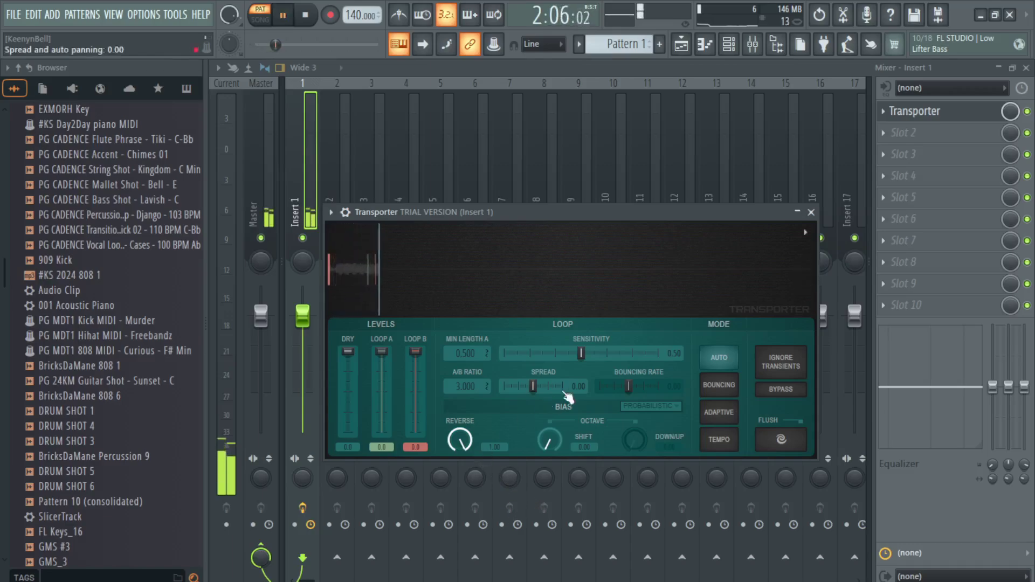
# - Switch Transporter to Bouncing loop mode with spread at 0.28
pyautogui.click(722, 391)
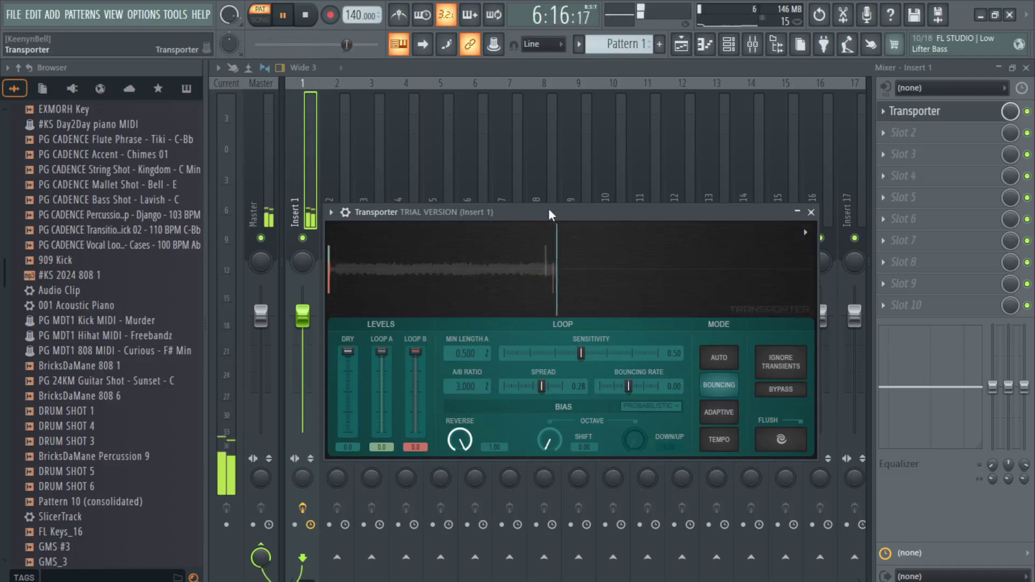
pyautogui.click(808, 234)
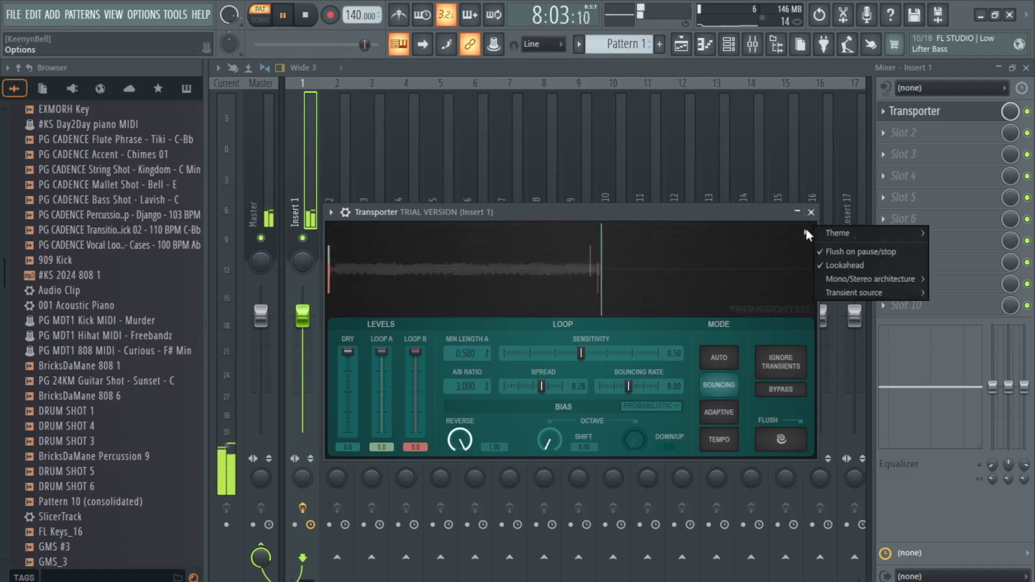
pyautogui.moveTo(857, 233)
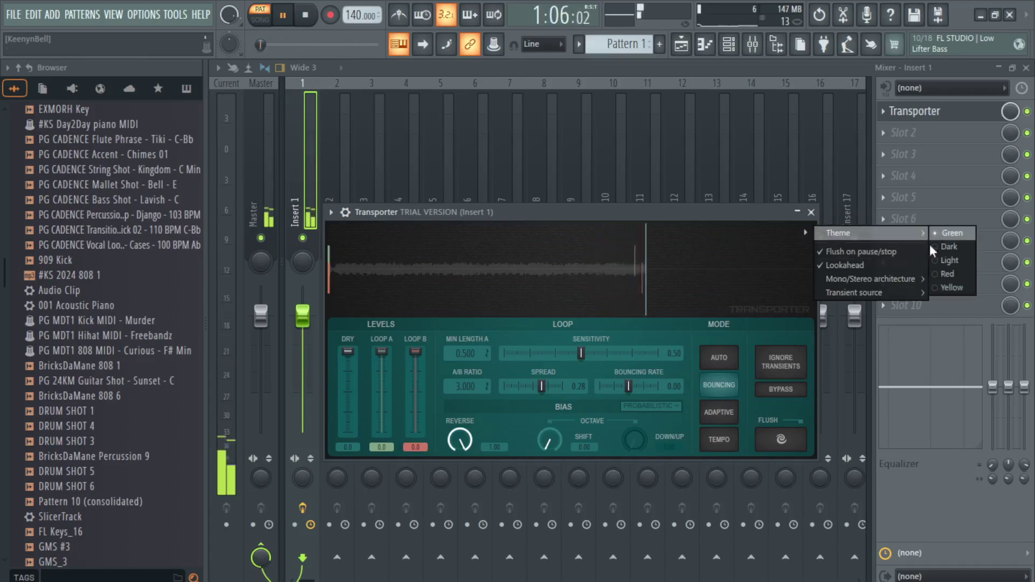
# - Apply Transporter's Light theme and try Auto loop mode with transient sensitivity near 0.99
pyautogui.click(945, 259)
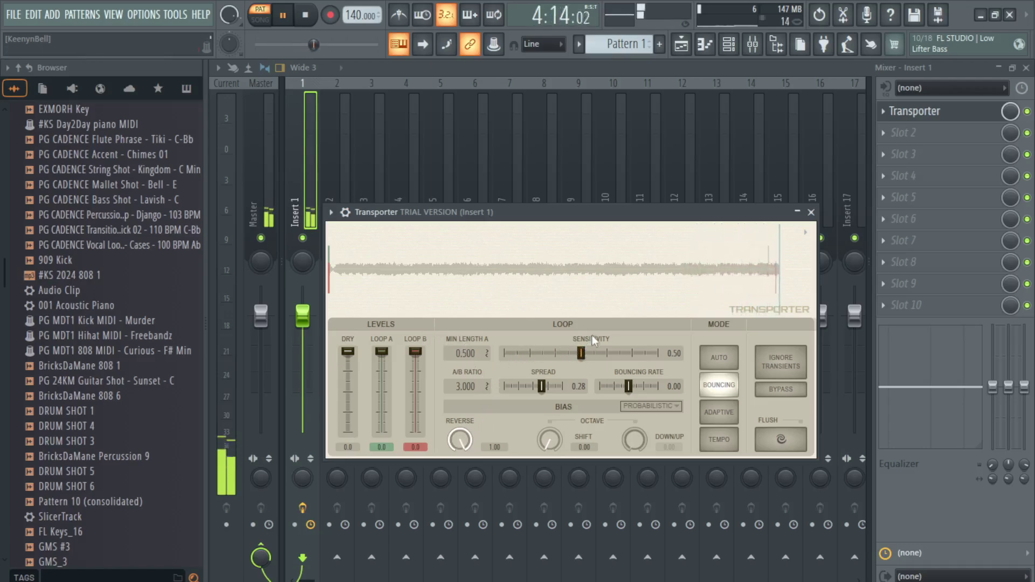
pyautogui.scroll(1, 583, 353)
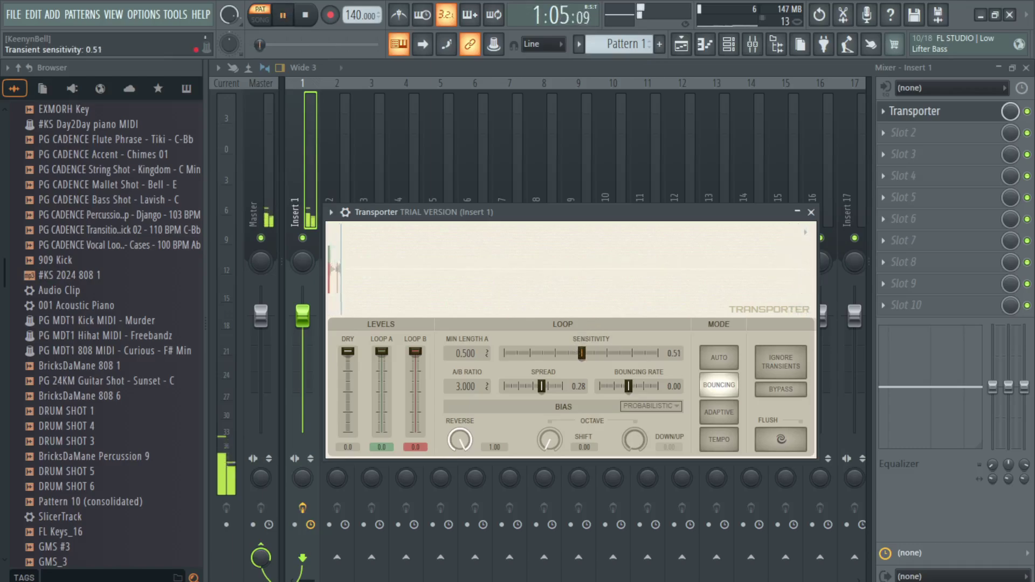
pyautogui.moveTo(648, 353); pyautogui.dragTo(655, 353)
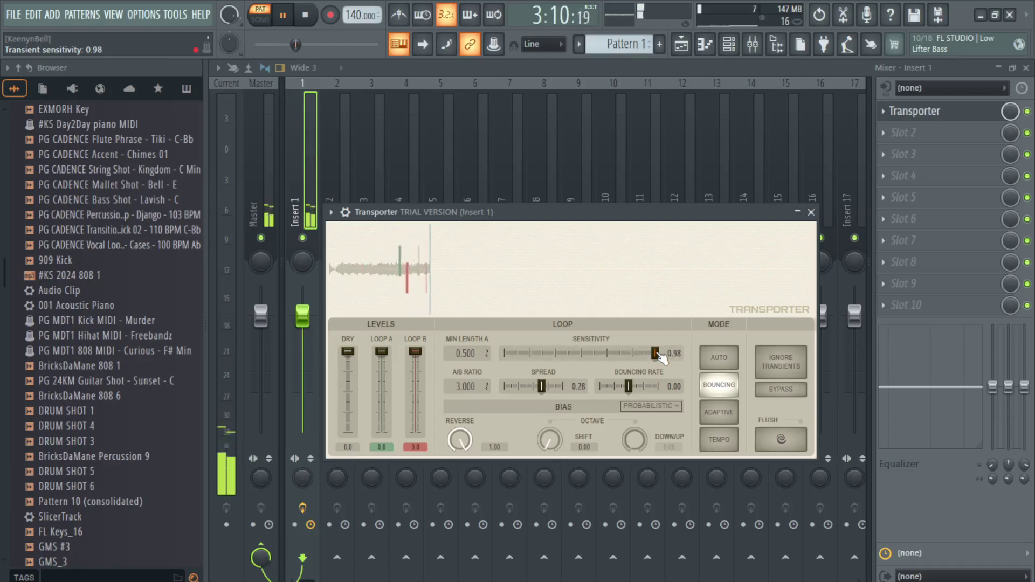
pyautogui.press('space')
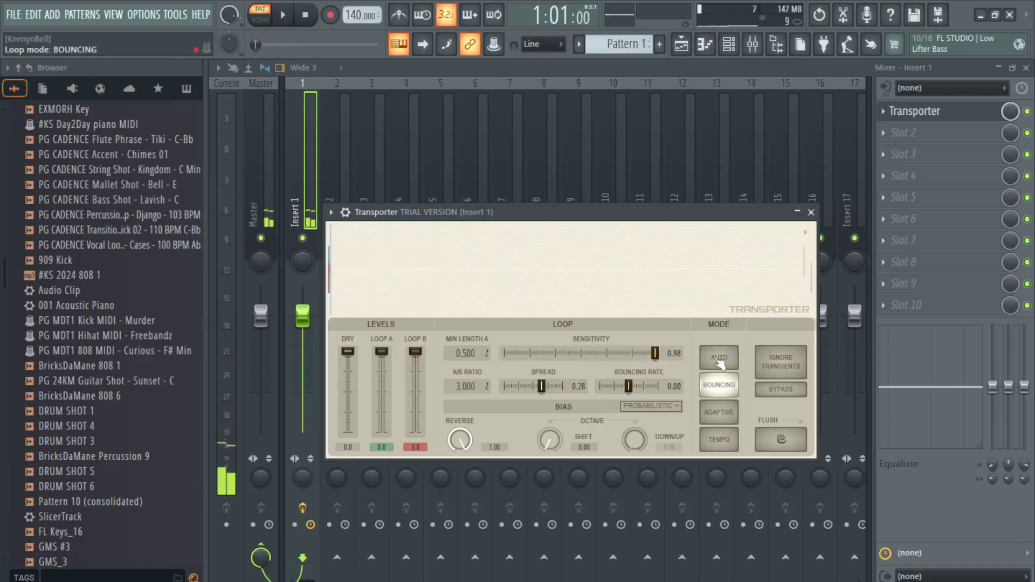
pyautogui.click(719, 359)
pyautogui.moveTo(655, 354); pyautogui.dragTo(658, 354)
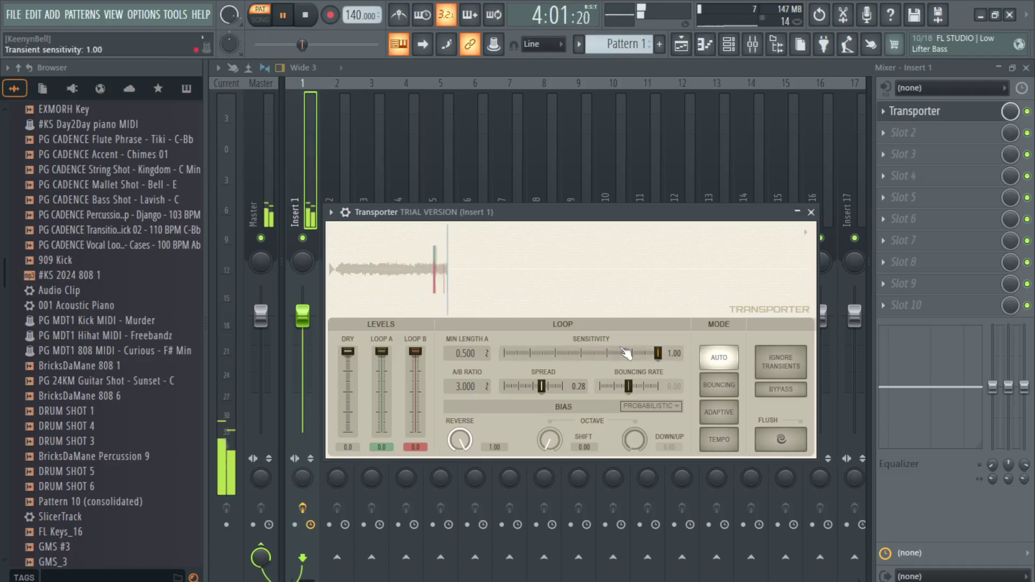
# - Lower transient sensitivity, silence Loop B, keep probabilistic bias, and return to Bouncing mode
pyautogui.moveTo(658, 354); pyautogui.dragTo(602, 353)
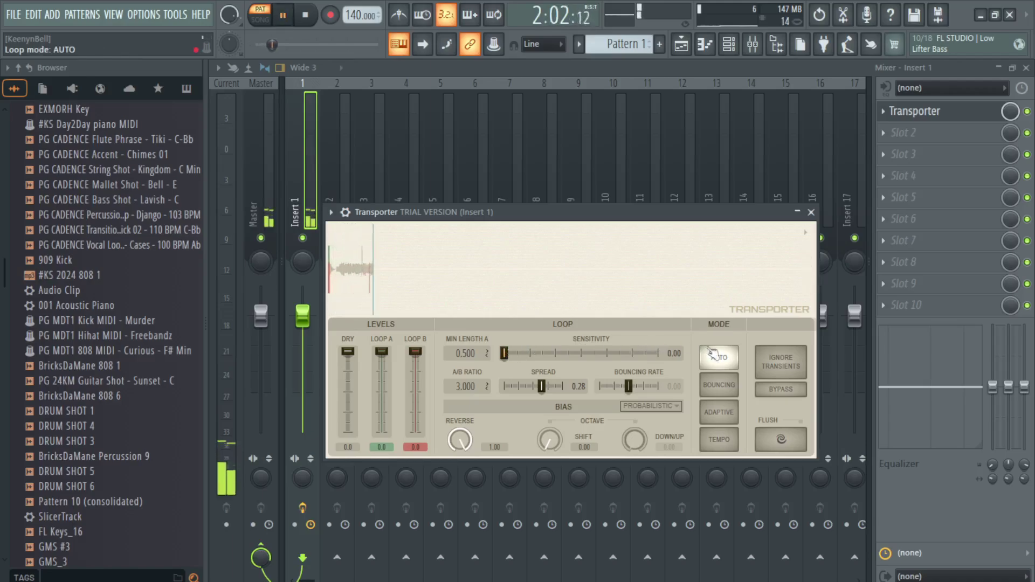
pyautogui.moveTo(504, 353); pyautogui.dragTo(508, 353)
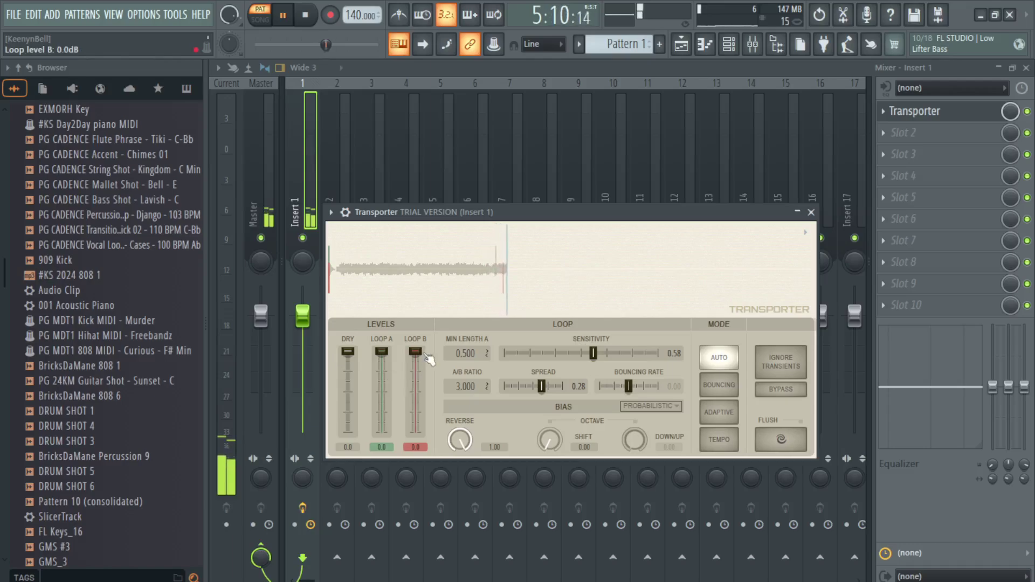
pyautogui.moveTo(415, 355); pyautogui.dragTo(415, 433)
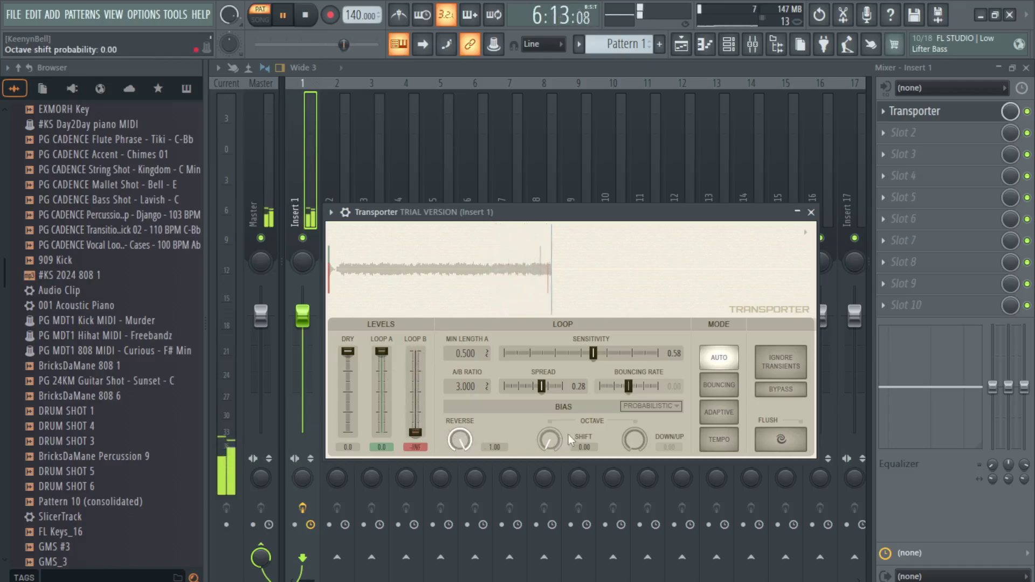
pyautogui.click(648, 406)
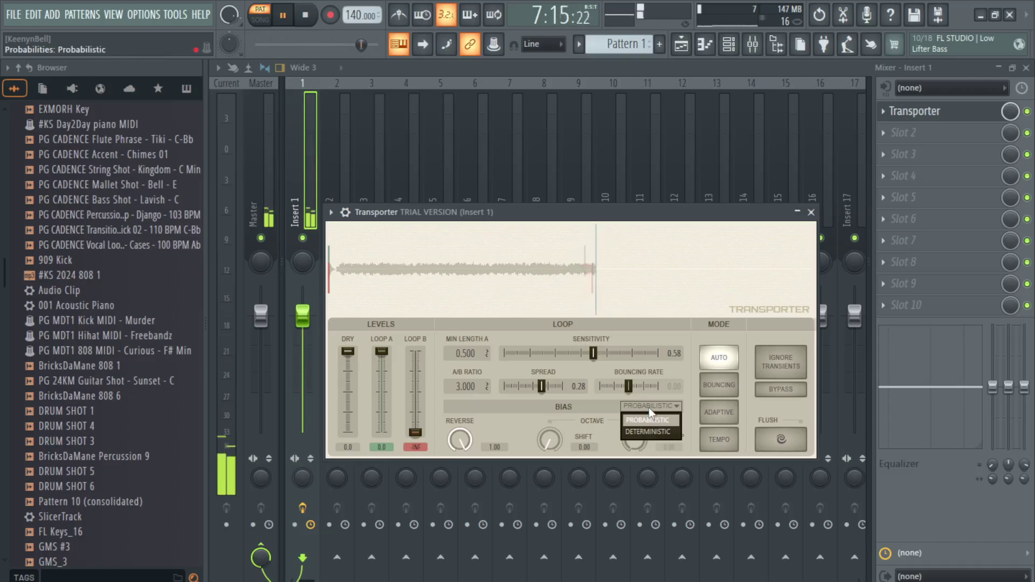
pyautogui.click(649, 407)
pyautogui.click(719, 386)
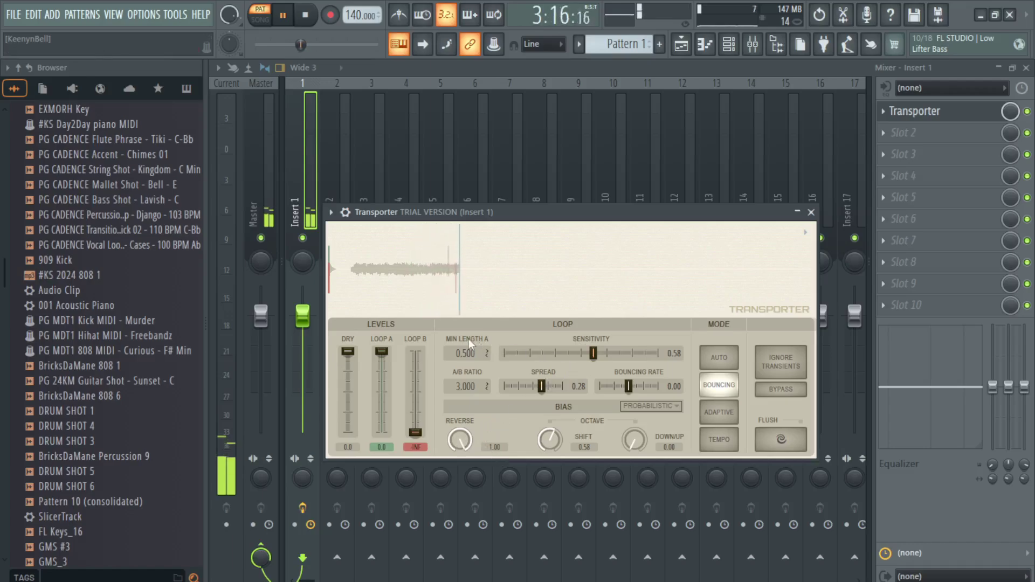
# - Restore the green theme, set spread to 0.75 in Adaptive mode, and silence Loop A
pyautogui.click(805, 232)
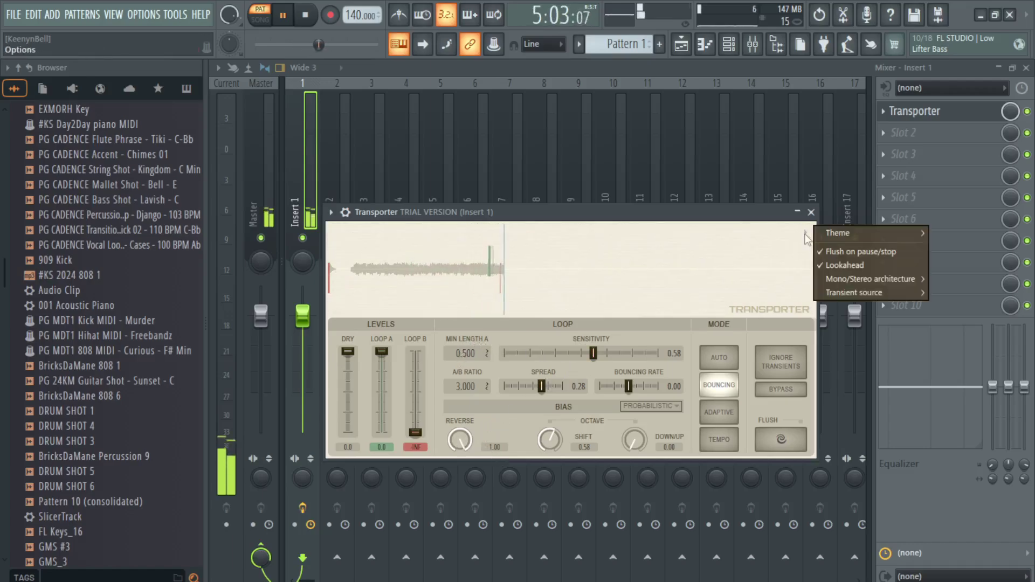
pyautogui.moveTo(857, 233)
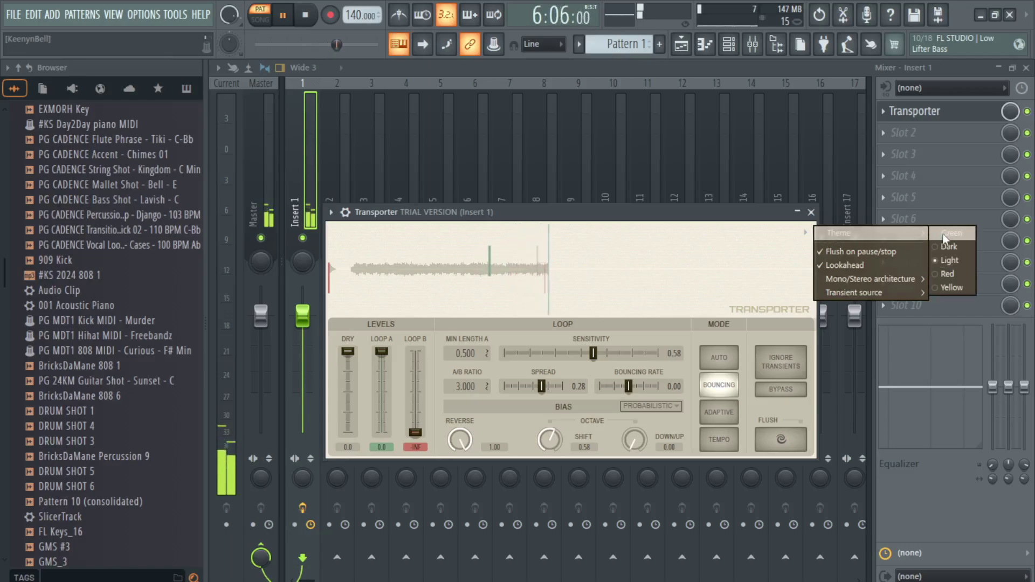
pyautogui.click(947, 243)
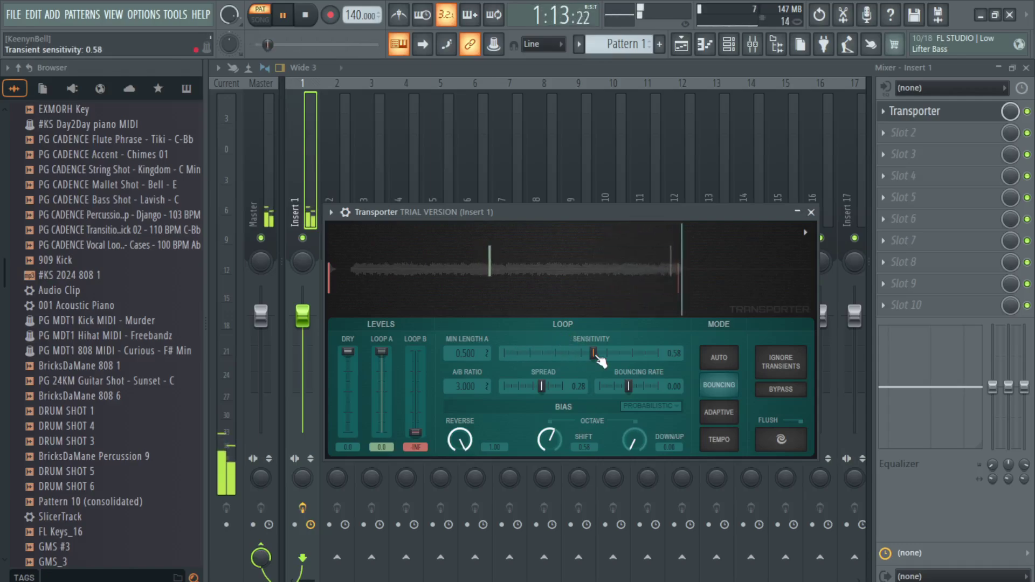
pyautogui.moveTo(542, 386); pyautogui.dragTo(554, 386)
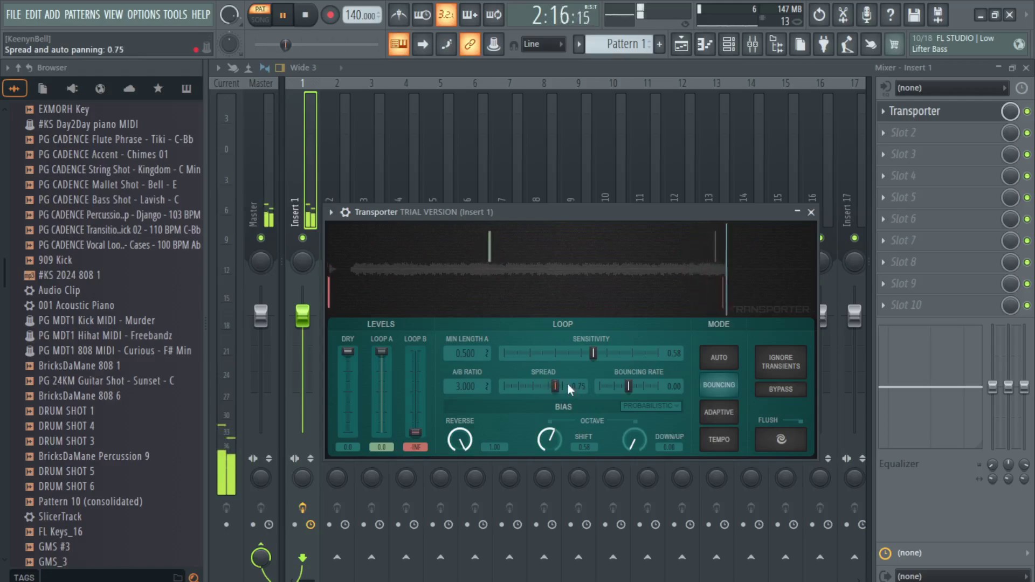
pyautogui.click(718, 411)
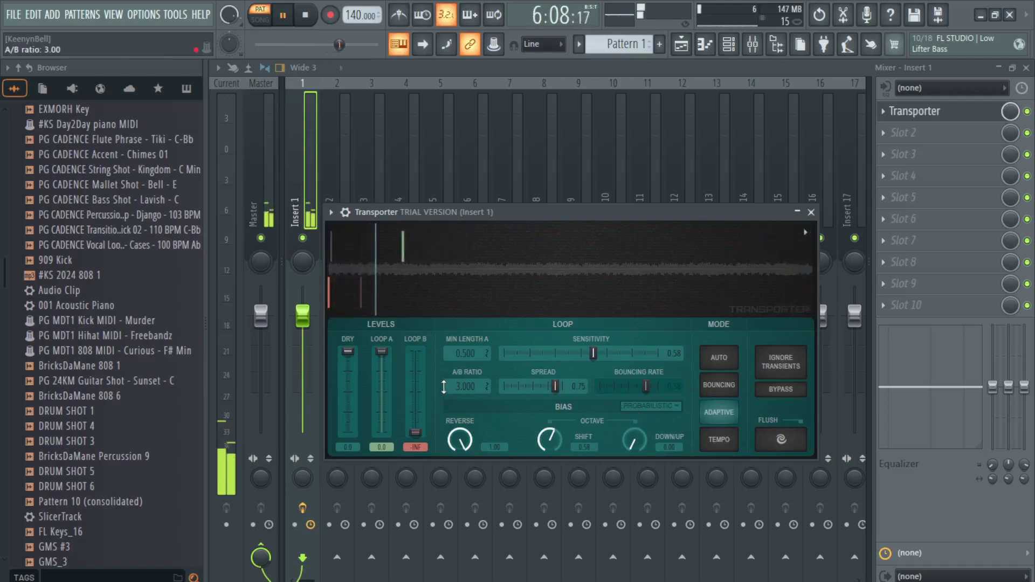
pyautogui.moveTo(415, 441)
pyautogui.mouseDown()
pyautogui.moveTo(414, 353)
pyautogui.moveTo(381, 434)
pyautogui.mouseUp()
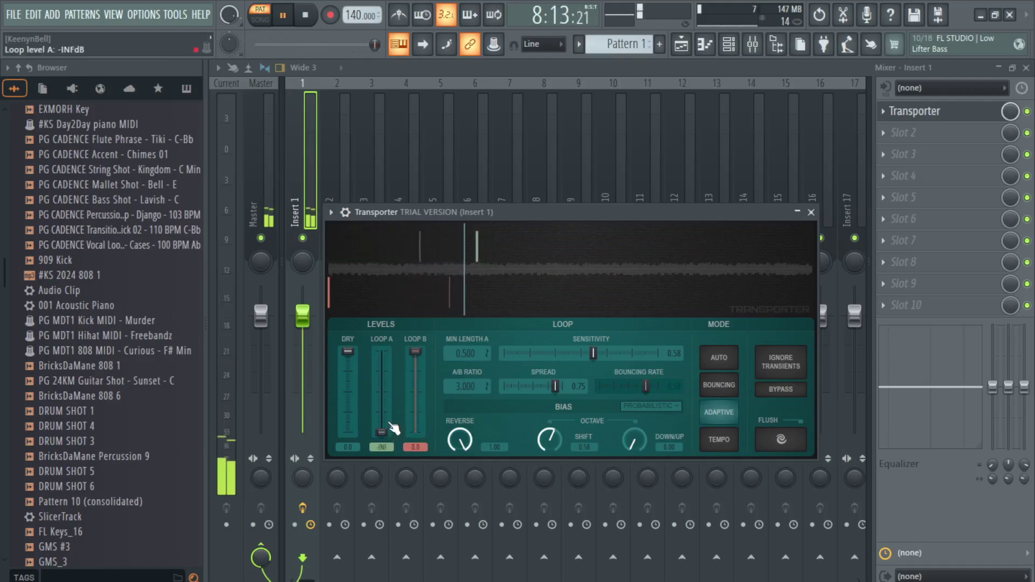
# - Mute Transporter's dry signal and raise transient sensitivity to 0.93
pyautogui.moveTo(347, 353)
pyautogui.mouseDown()
pyautogui.moveTo(347, 432)
pyautogui.moveTo(381, 352)
pyautogui.moveTo(415, 359)
pyautogui.mouseUp()
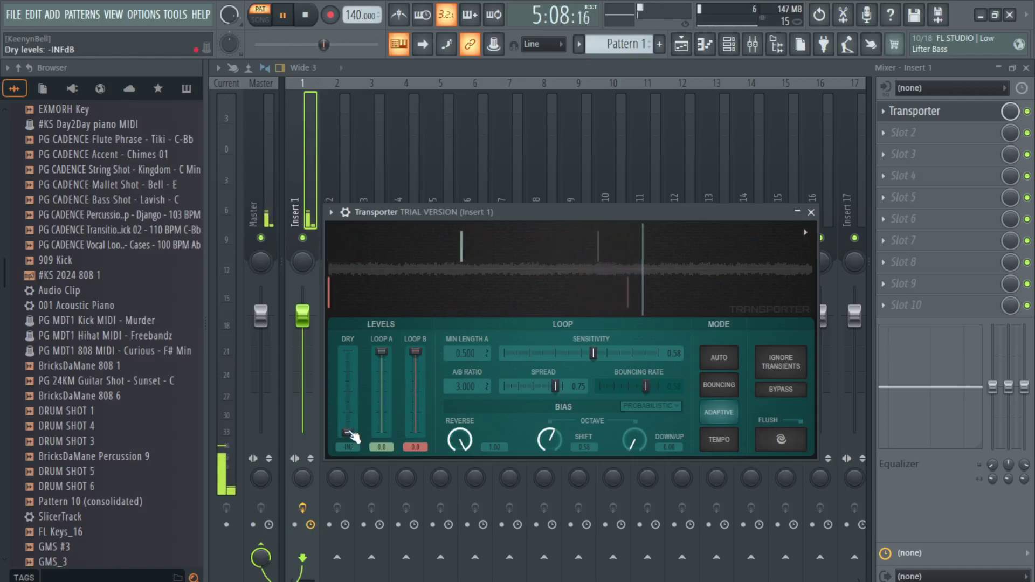
pyautogui.moveTo(348, 433)
pyautogui.mouseDown()
pyautogui.moveTo(348, 365)
pyautogui.moveTo(348, 431)
pyautogui.mouseUp()
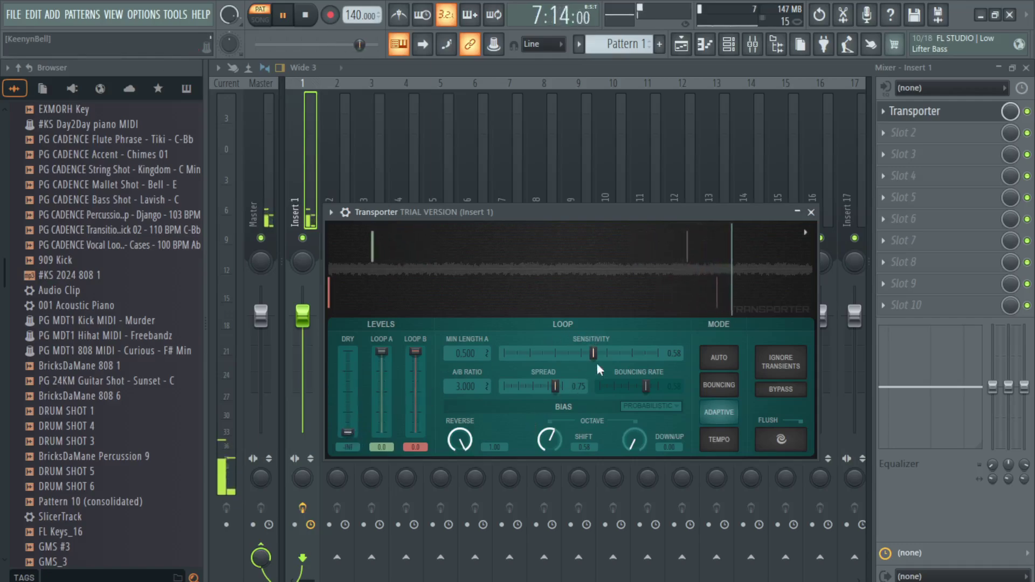
pyautogui.moveTo(592, 354); pyautogui.dragTo(647, 353)
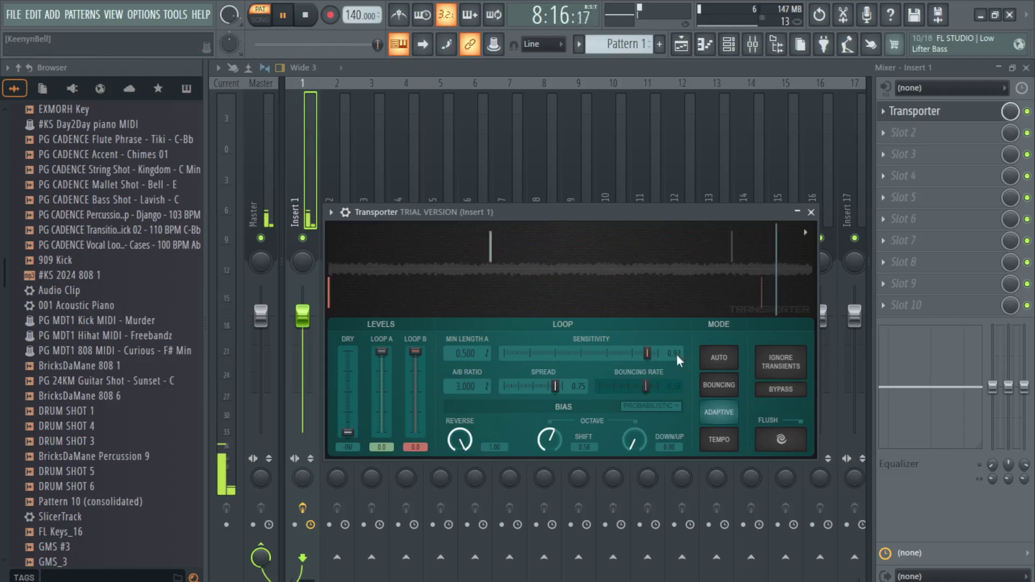
pyautogui.click(719, 357)
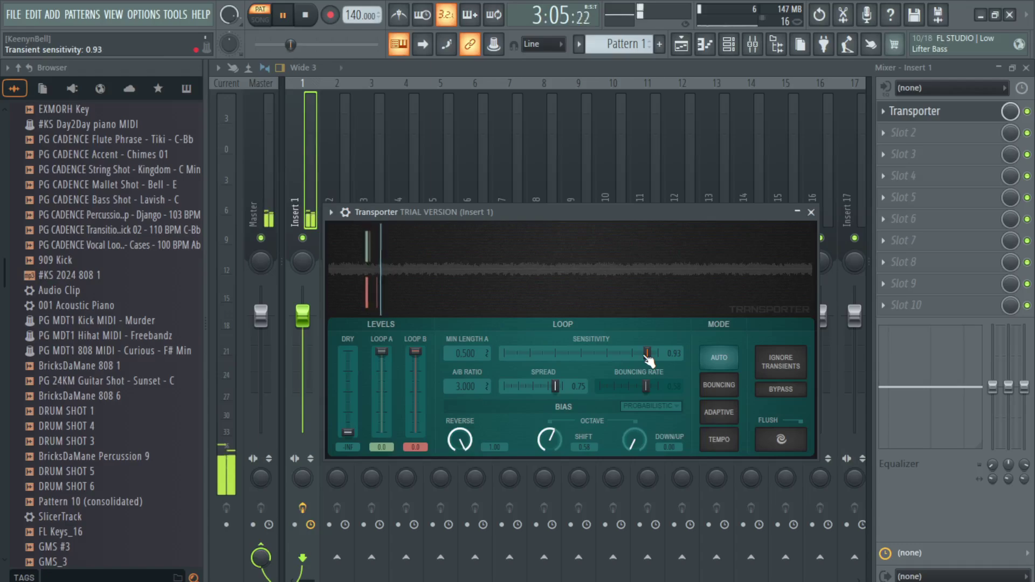
pyautogui.moveTo(647, 353); pyautogui.dragTo(646, 358)
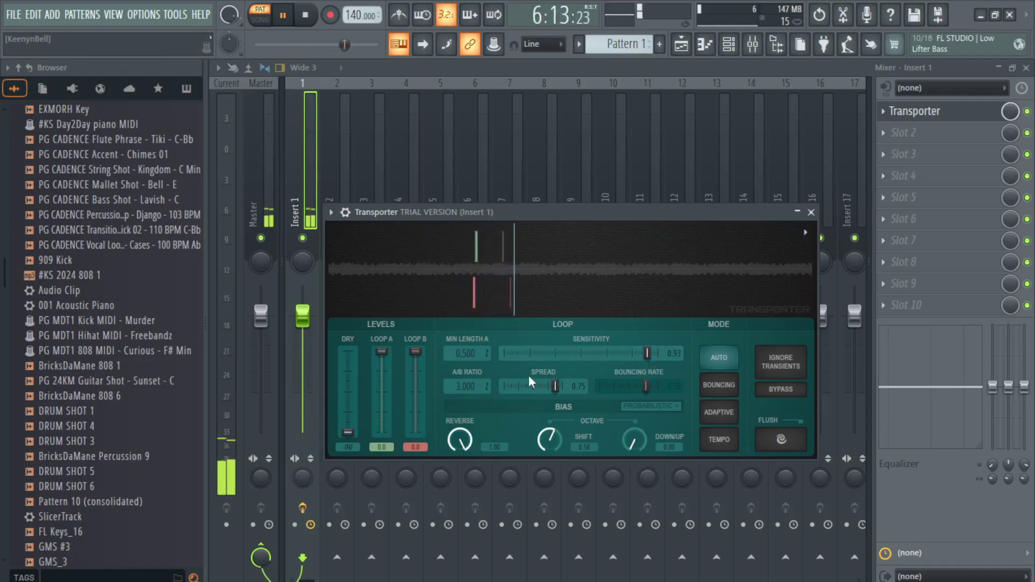
# - Lower Loop B, confirm Adaptive mode, and close the Transporter window
pyautogui.moveTo(415, 353); pyautogui.dragTo(415, 406)
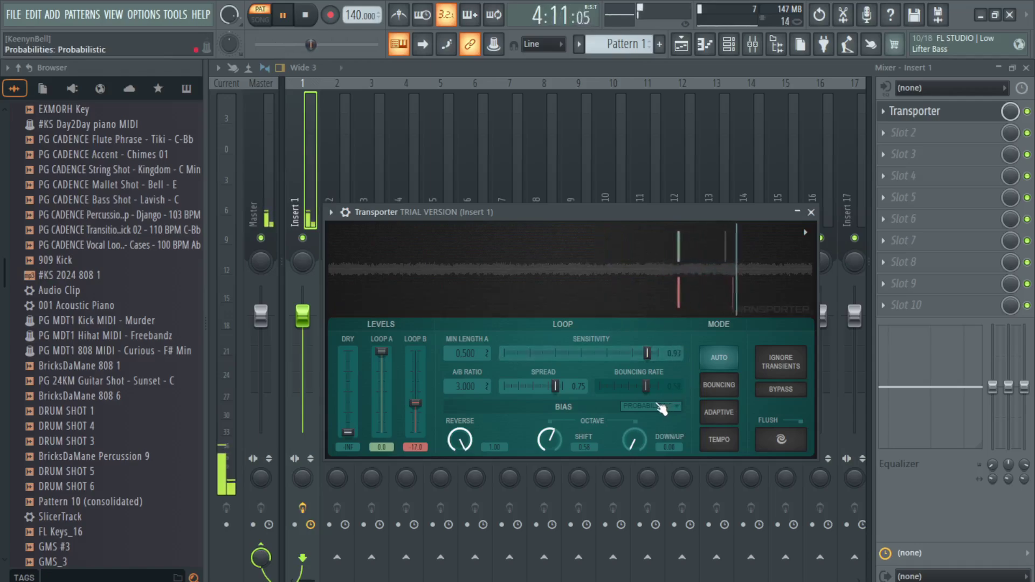
pyautogui.click(711, 412)
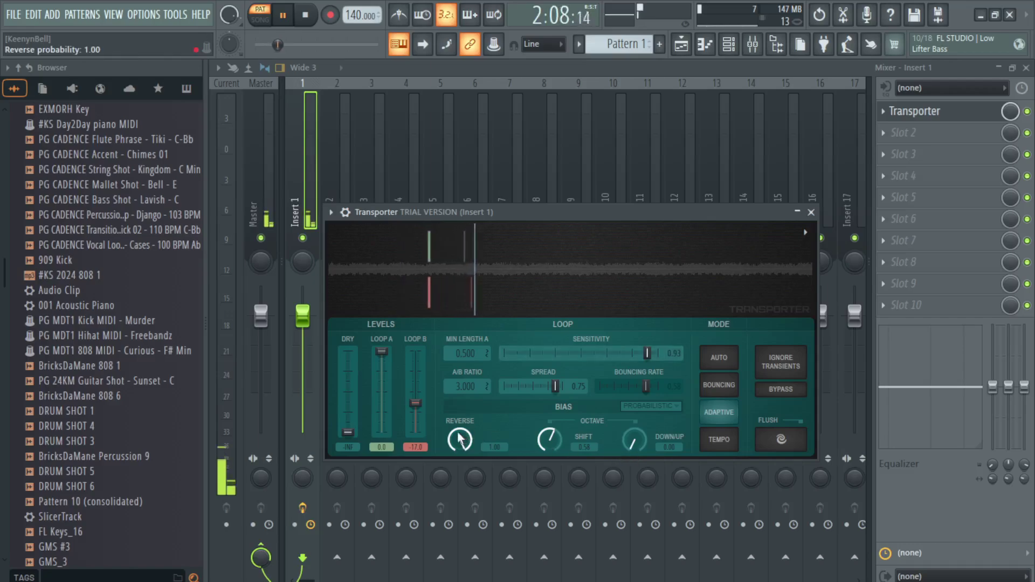
pyautogui.click(811, 212)
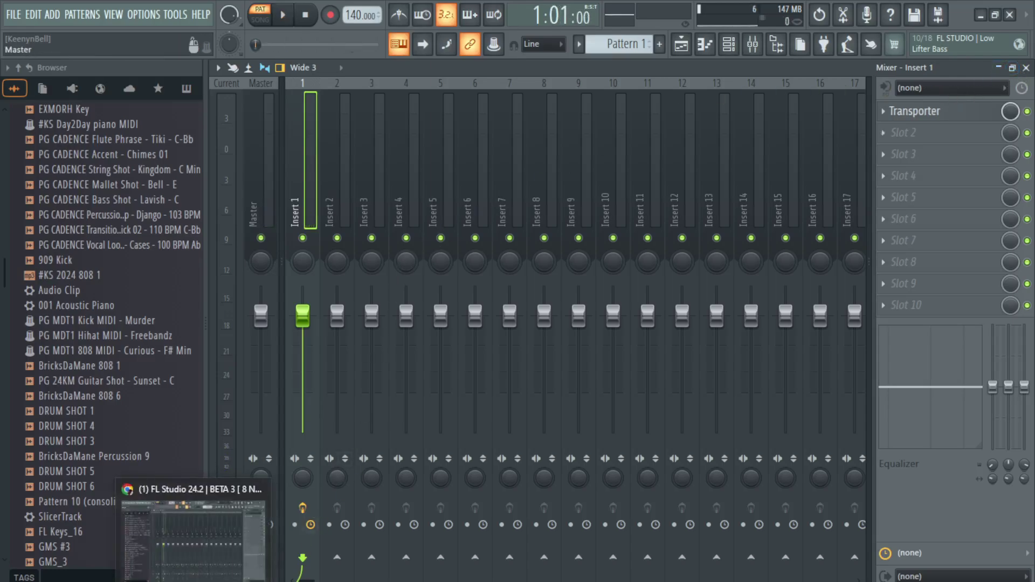
# - Switch to Chrome to read the FL Studio 24.2 beta changelog on the Image-Line Forum
pyautogui.hotkey('alt', 'Tab')
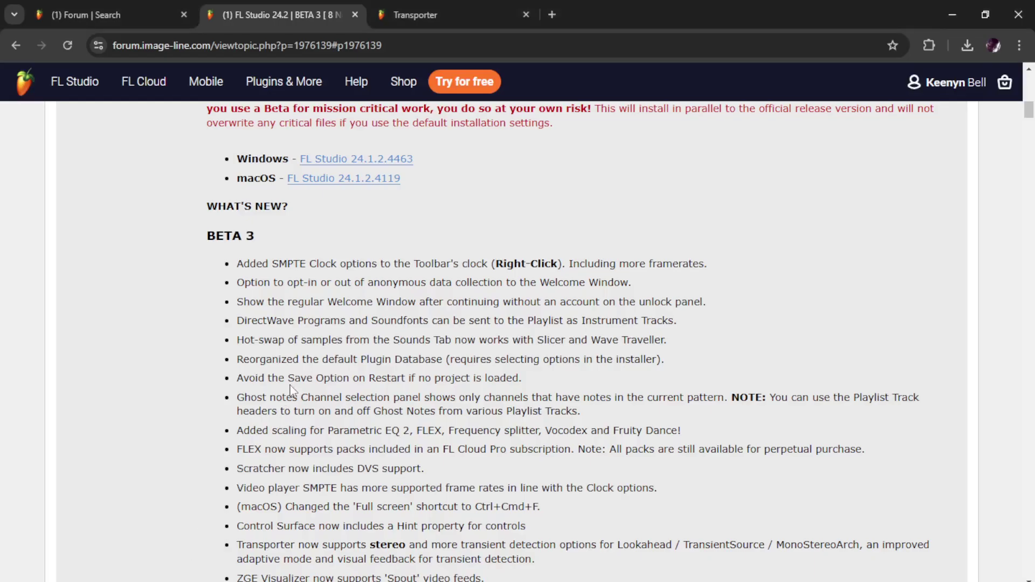
pyautogui.scroll(-3, 292, 389)
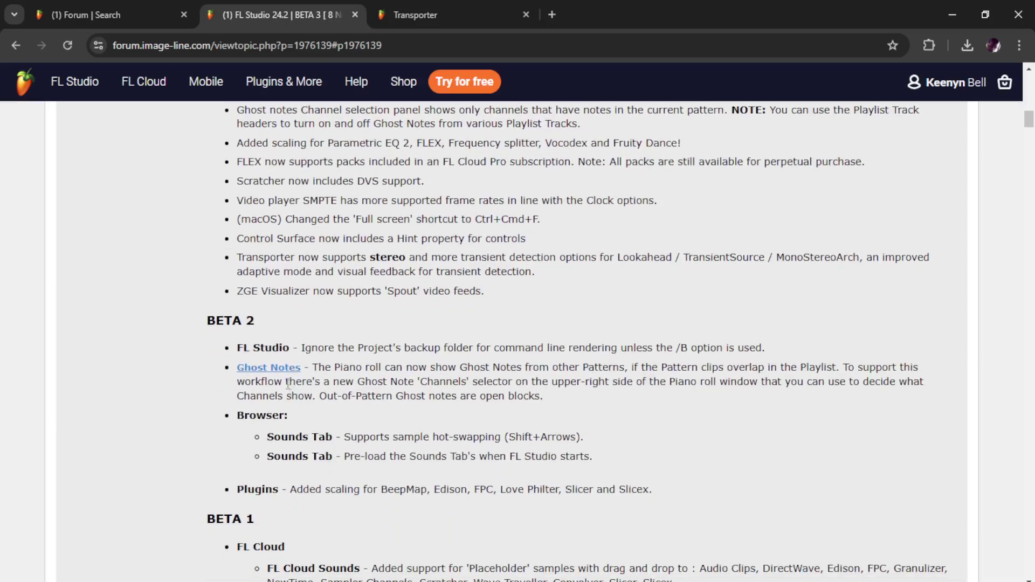
pyautogui.scroll(-5, 288, 384)
pyautogui.scroll(-5, 287, 384)
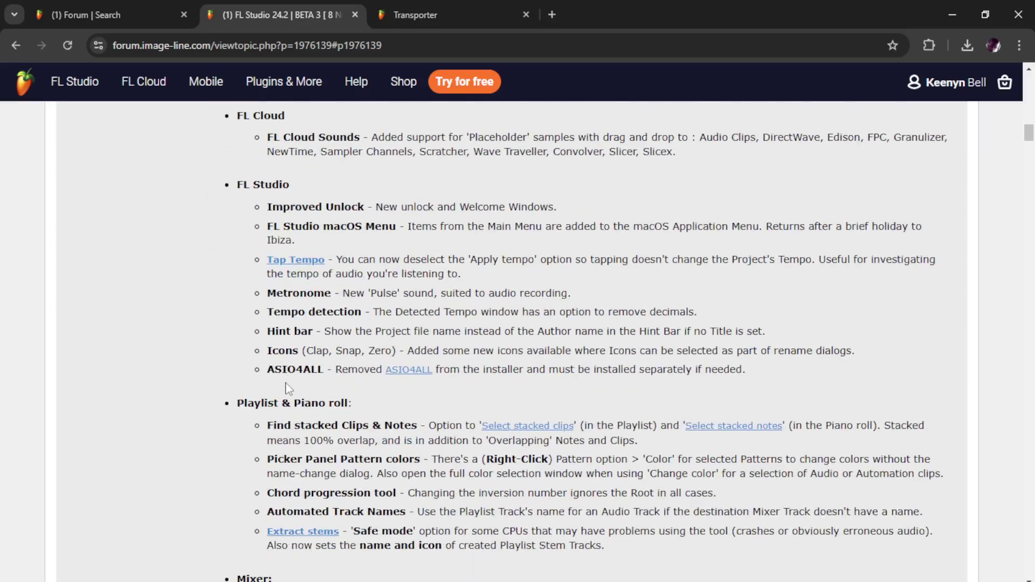
pyautogui.scroll(-2, 286, 389)
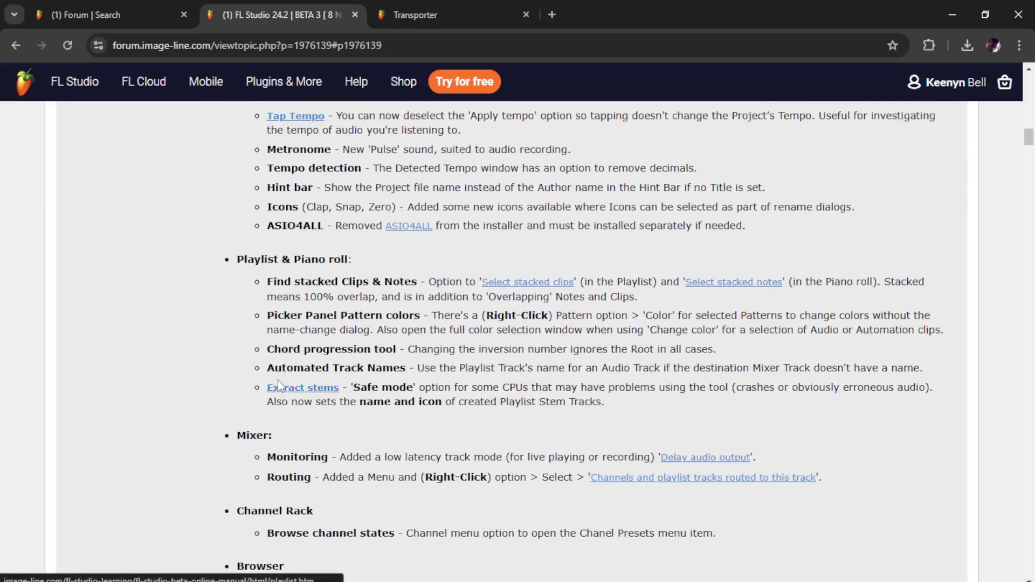
pyautogui.scroll(-2, 168, 351)
pyautogui.scroll(-2, 152, 345)
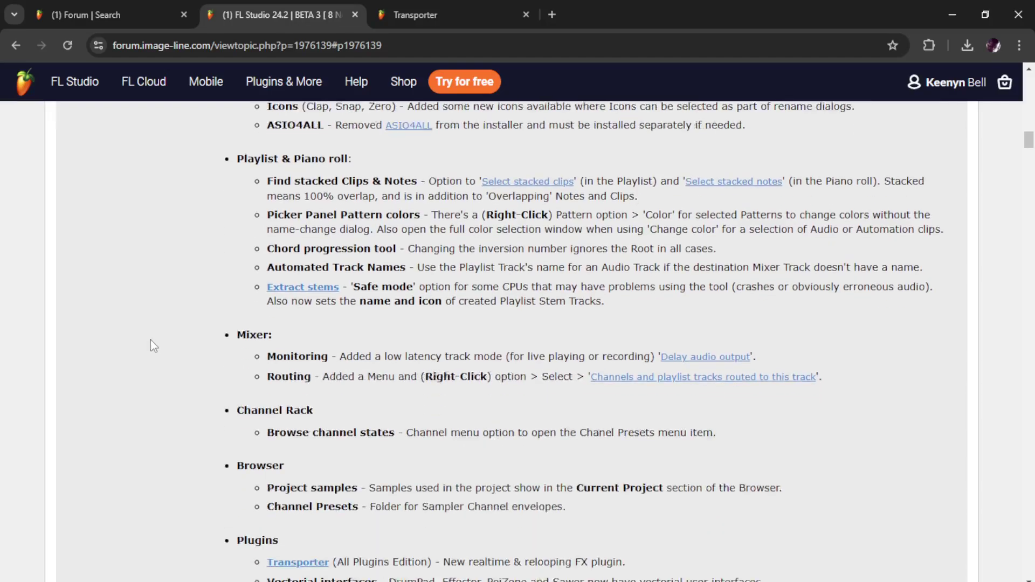
pyautogui.scroll(-2, 153, 345)
pyautogui.scroll(-1, 151, 340)
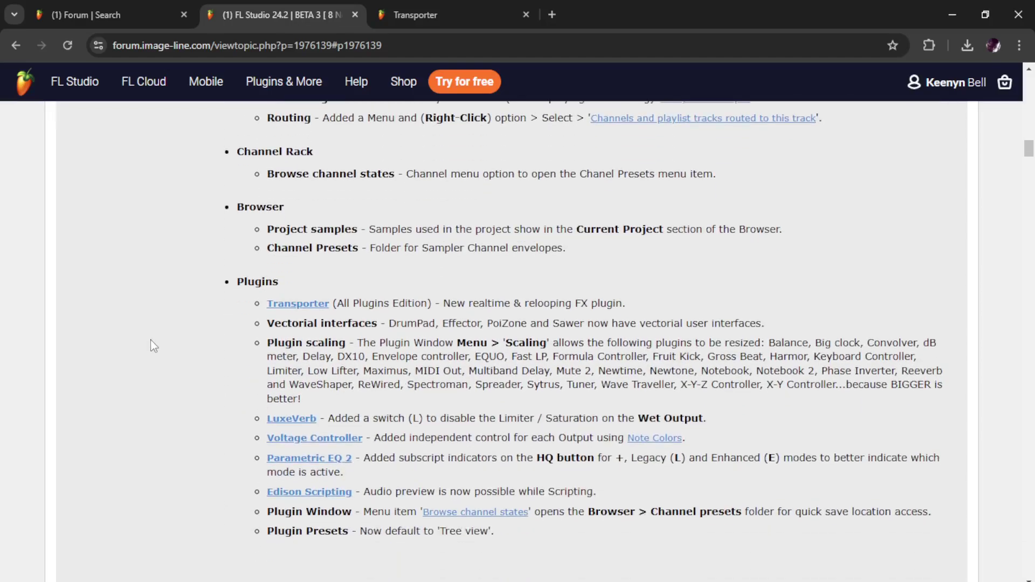
pyautogui.scroll(-3, 151, 340)
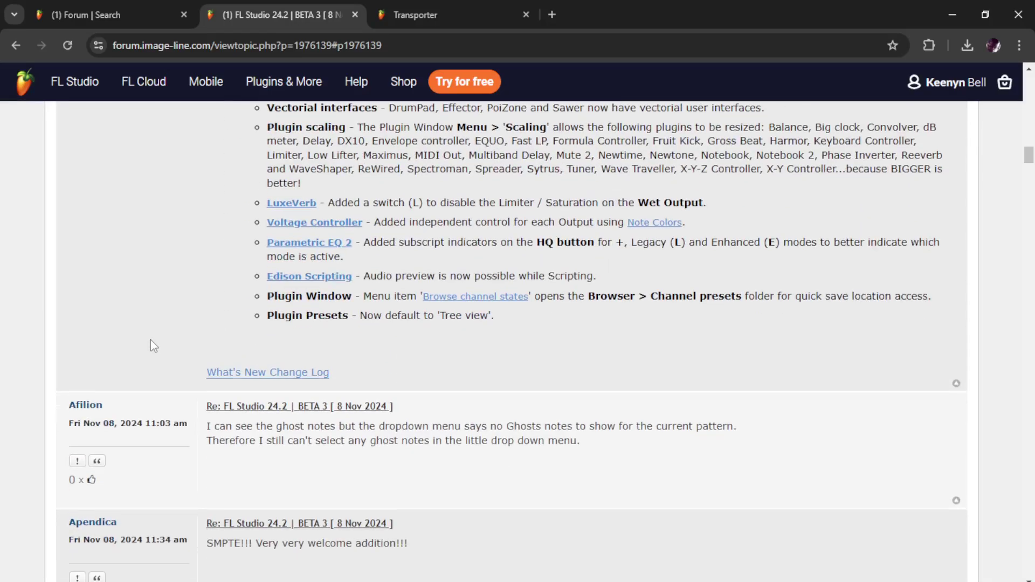
pyautogui.scroll(5, 150, 339)
pyautogui.scroll(5, 150, 339)
pyautogui.scroll(5, 151, 340)
pyautogui.scroll(5, 148, 339)
pyautogui.scroll(5, 148, 338)
pyautogui.scroll(-2, 148, 339)
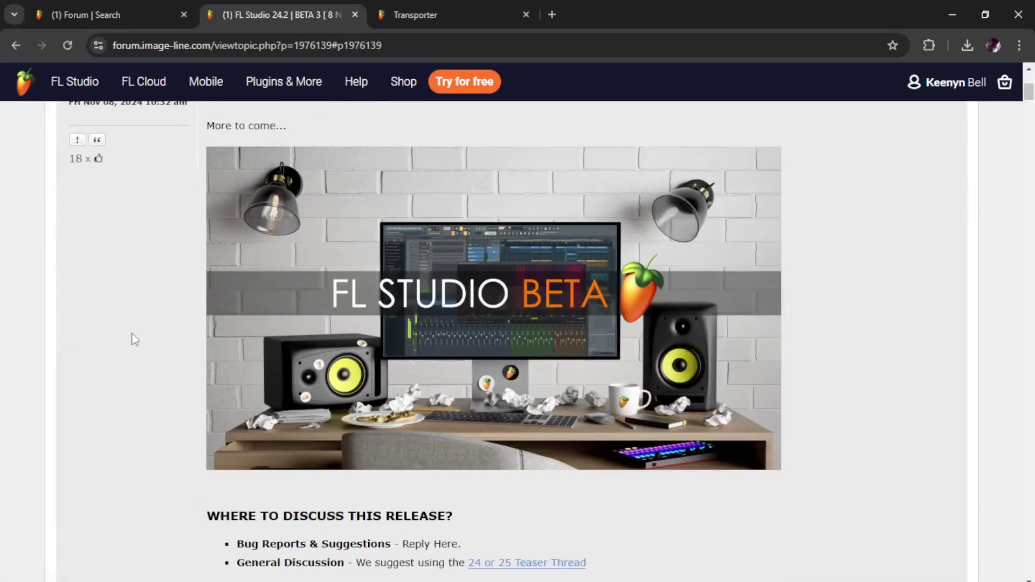
# - Minimize the browser and close FL Studio's Mixer and Playlist windows
pyautogui.click(952, 14)
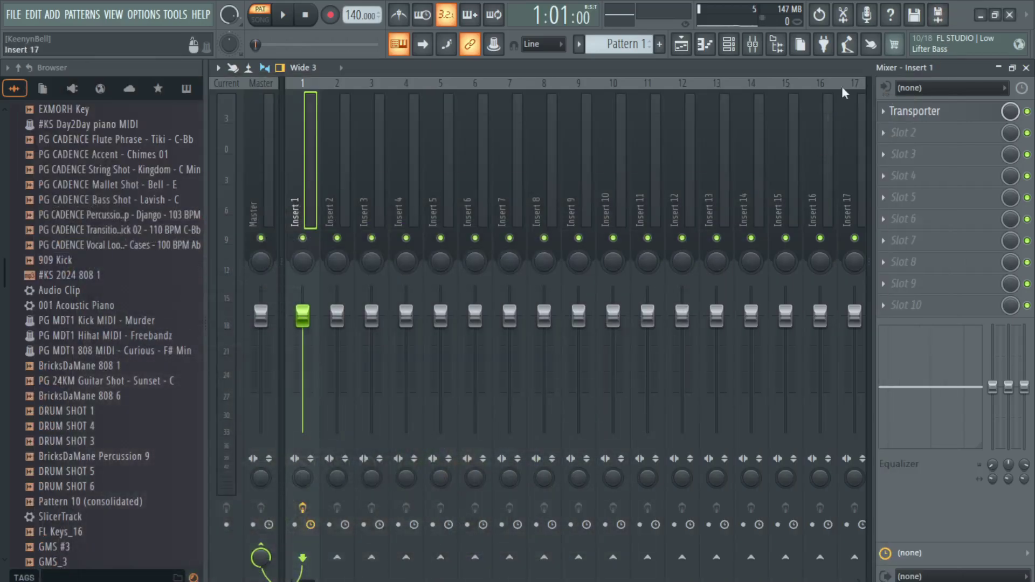
pyautogui.click(1027, 69)
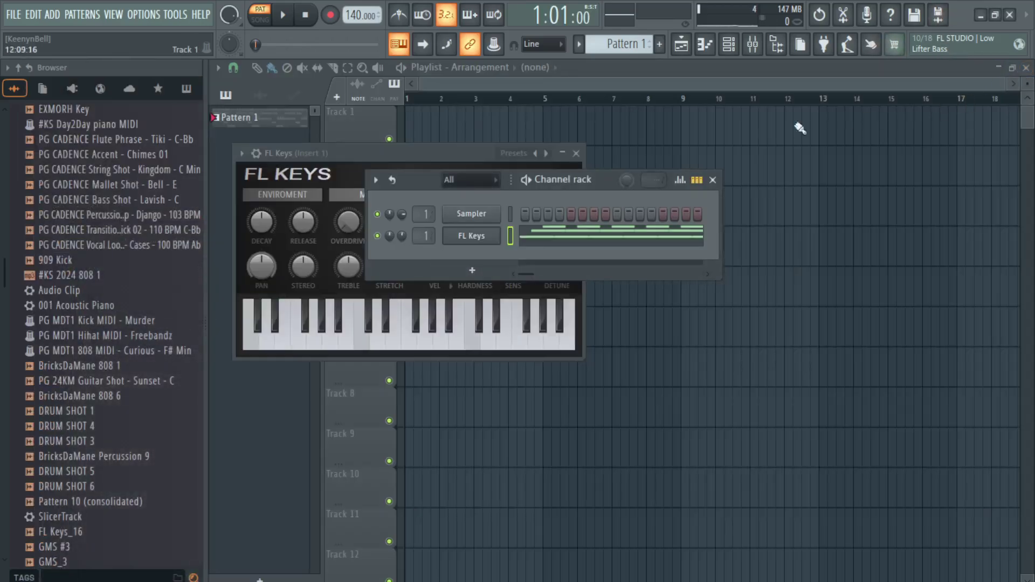
pyautogui.click(538, 83)
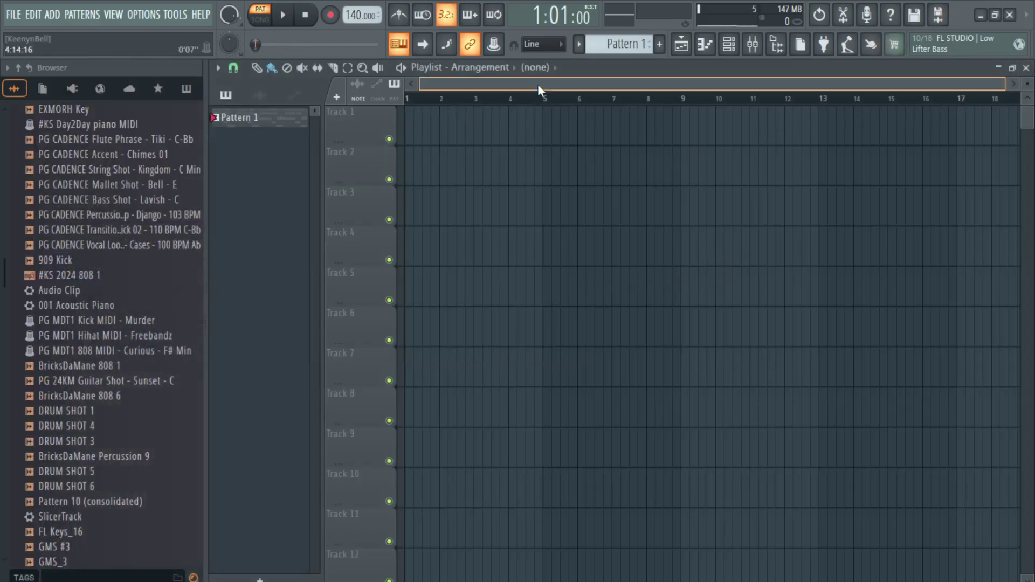
pyautogui.click(1025, 68)
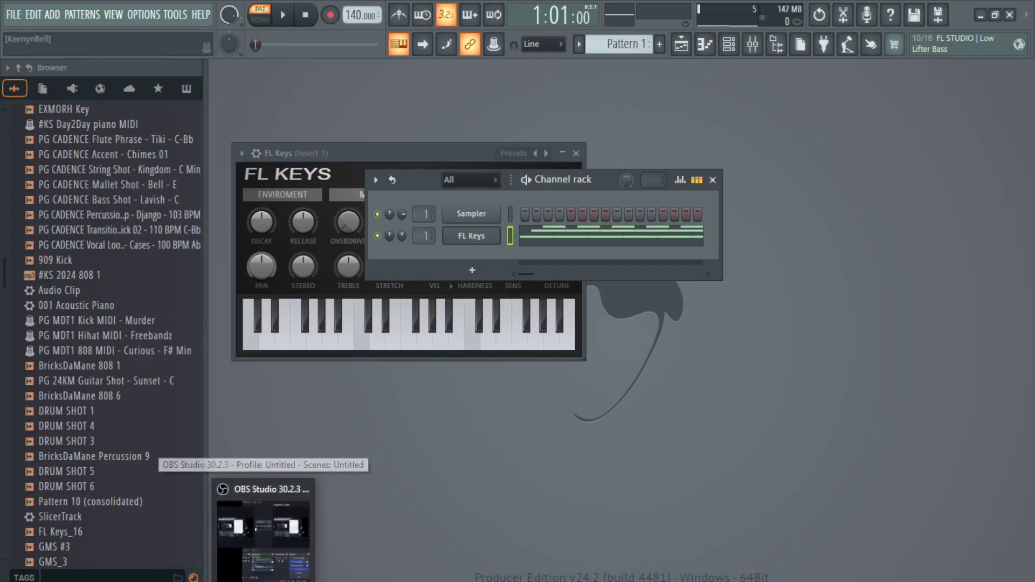
# - Bring the still-recording OBS window over FL Studio and park it at the upper left
pyautogui.click(268, 526)
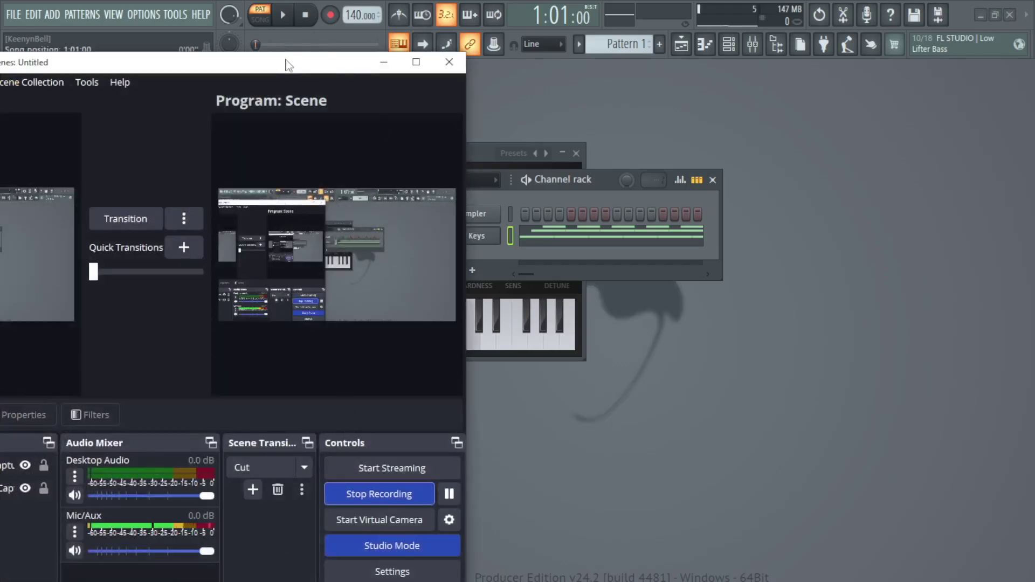
pyautogui.moveTo(285, 63)
pyautogui.mouseDown()
pyautogui.moveTo(56, 96)
pyautogui.moveTo(73, 150)
pyautogui.mouseUp()
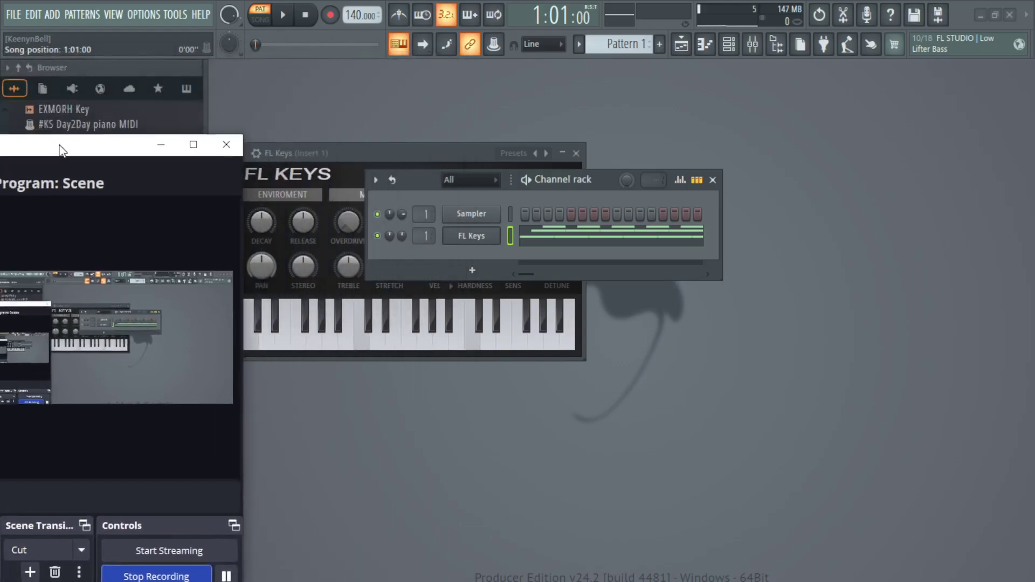
pyautogui.click(162, 151)
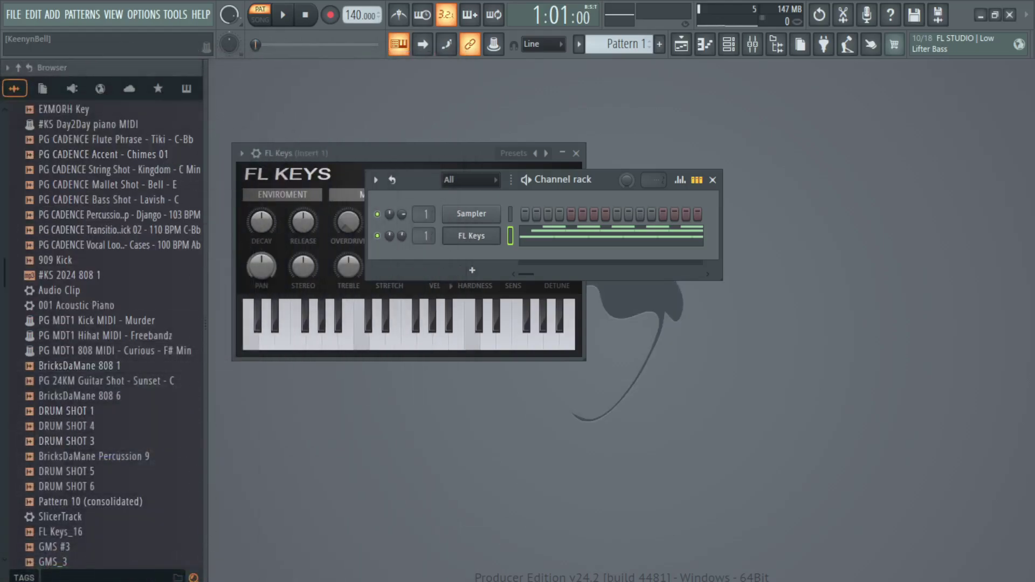
pyautogui.hotkey('alt', 'Tab')
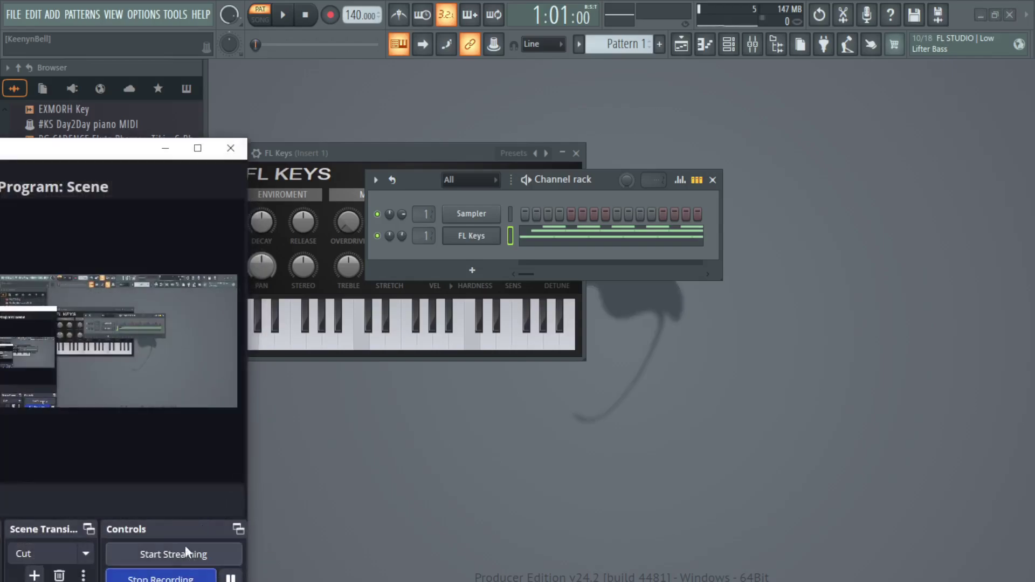
pyautogui.moveTo(128, 152); pyautogui.dragTo(204, 62)
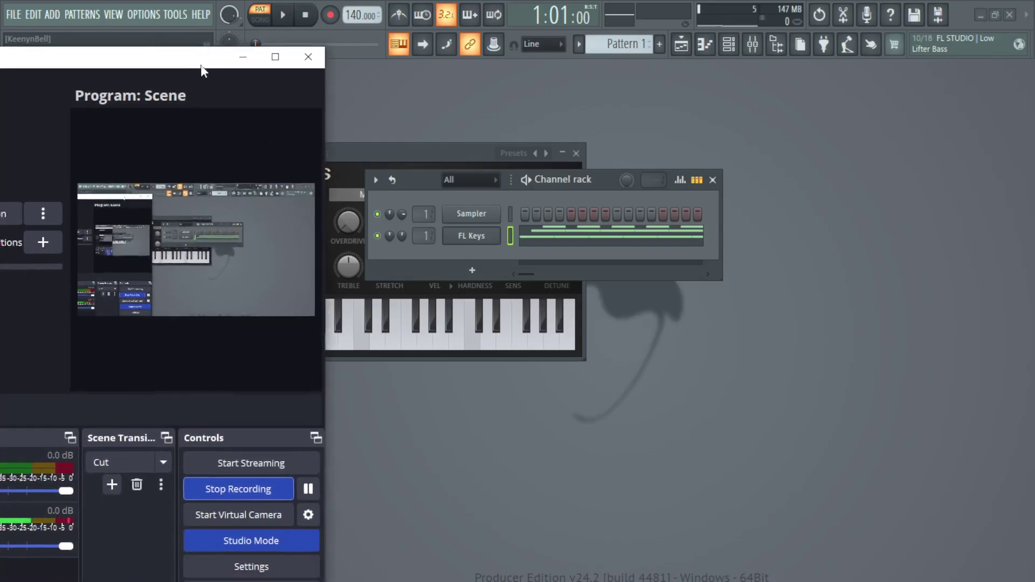